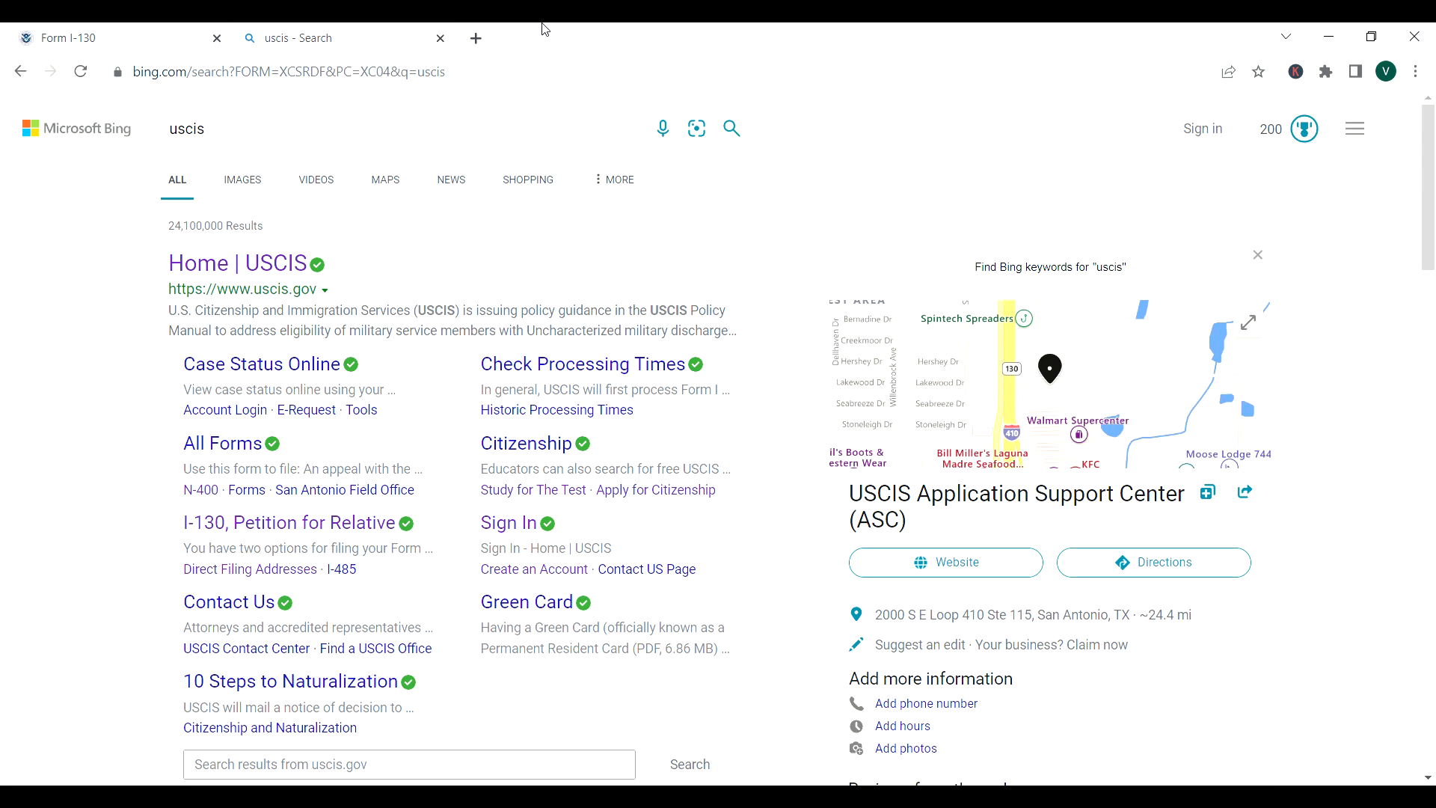
# - Search the web for "uscis" and open the USCIS home page from the results
pyautogui.click(249, 134)
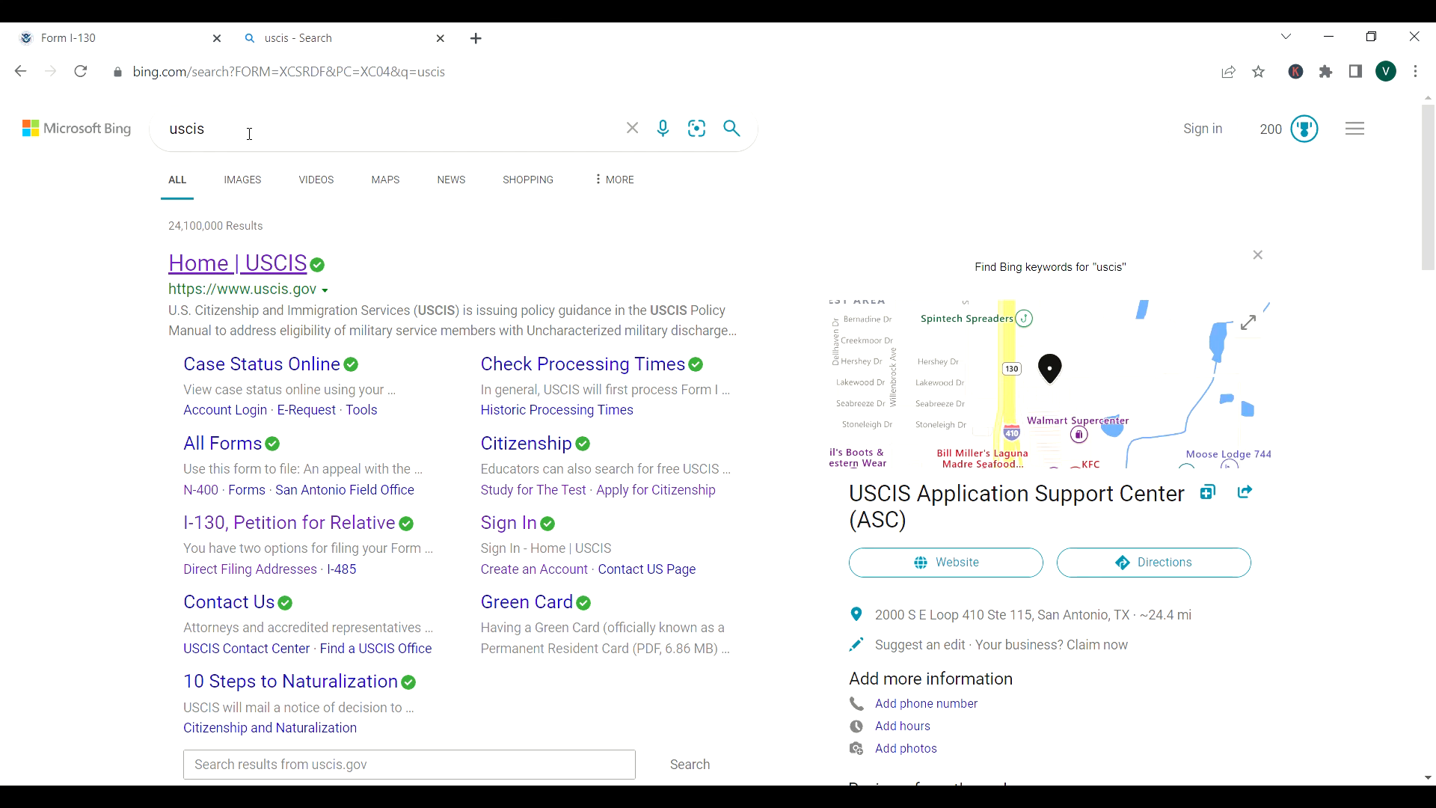
pyautogui.click(278, 75)
pyautogui.write('uscis')
pyautogui.press('Return')
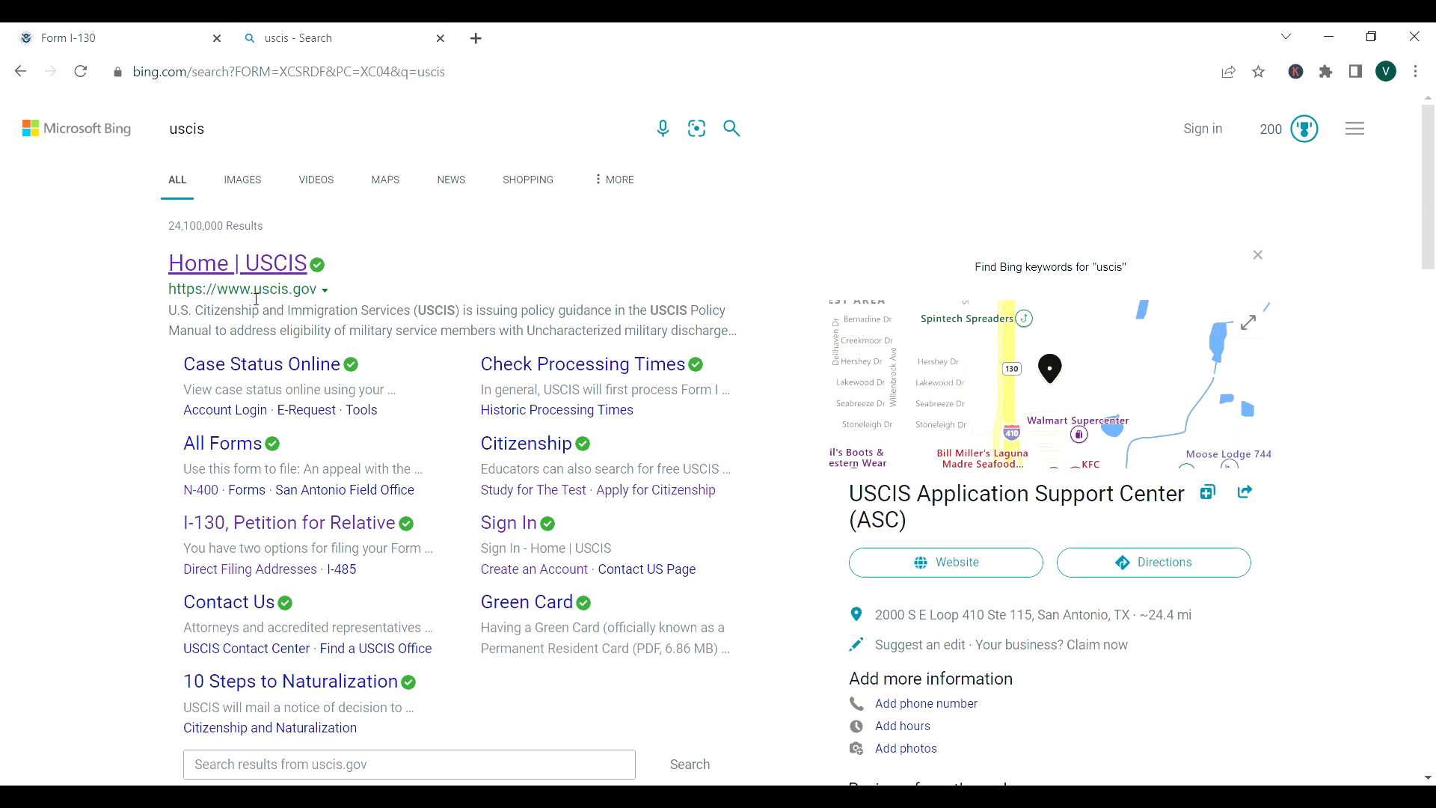
pyautogui.click(213, 276)
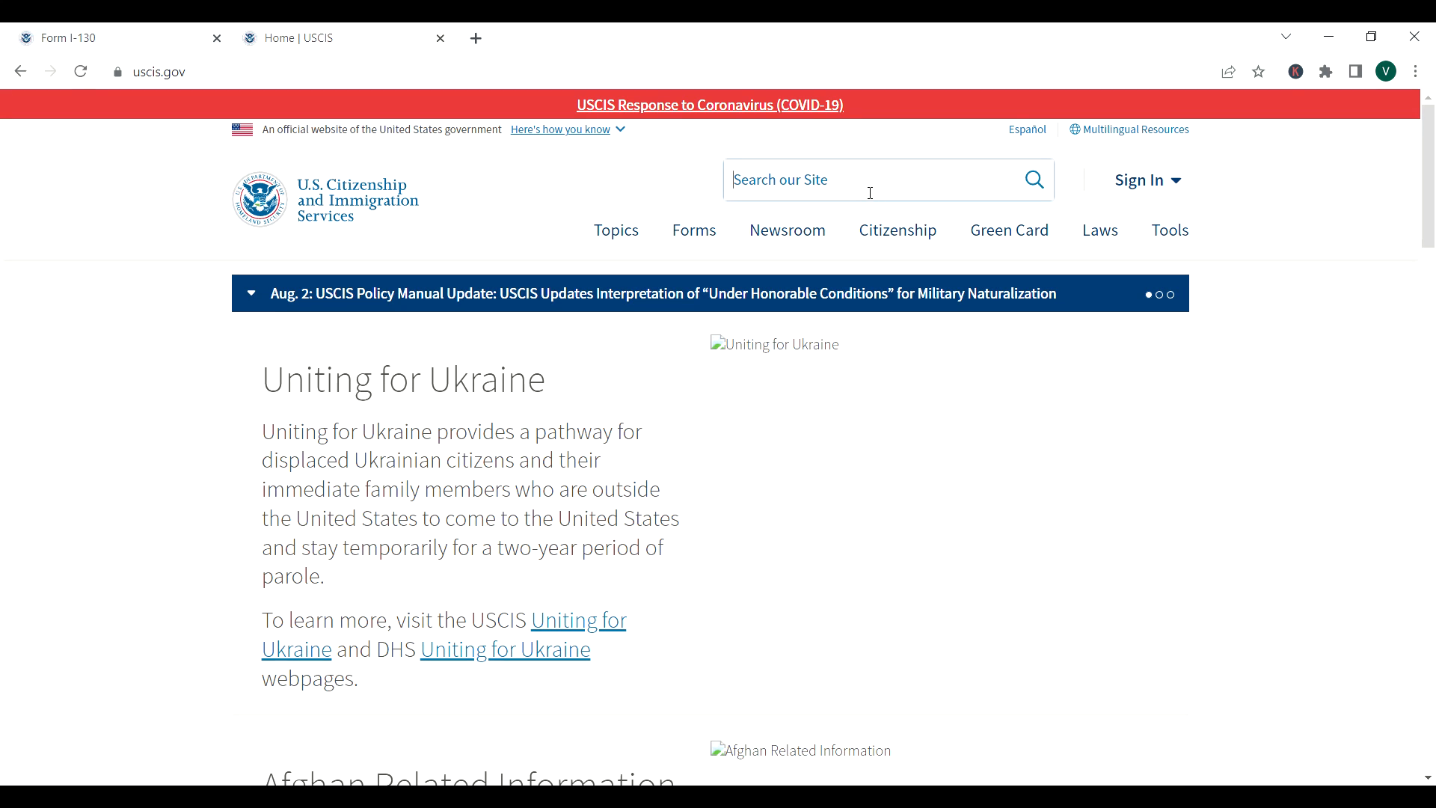
# - Search the USCIS site for "i 130+petition+for+alien+relative", open the USCIS Form I-130 PDF, and switch to the already filled-in copy
pyautogui.write('i 130')
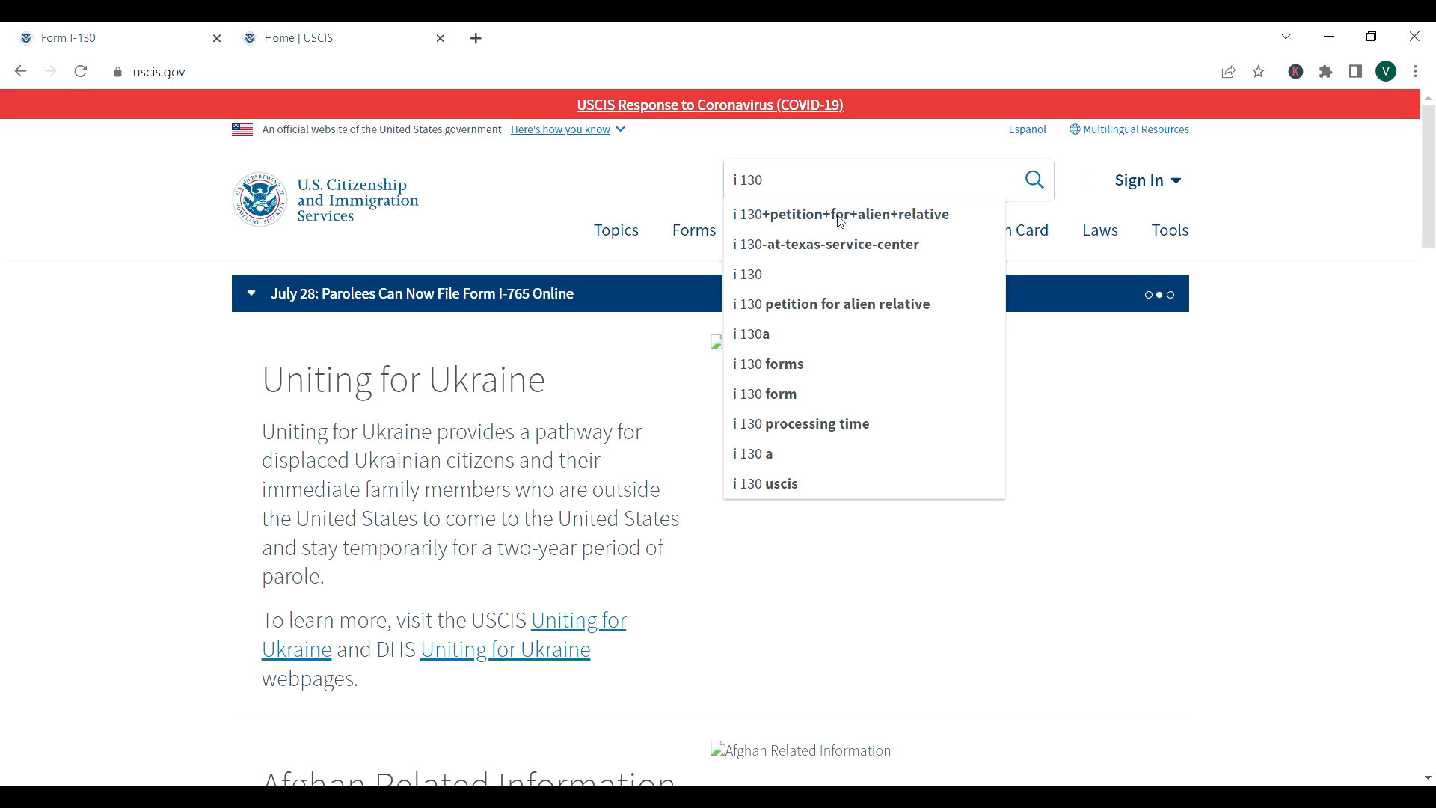
pyautogui.click(839, 216)
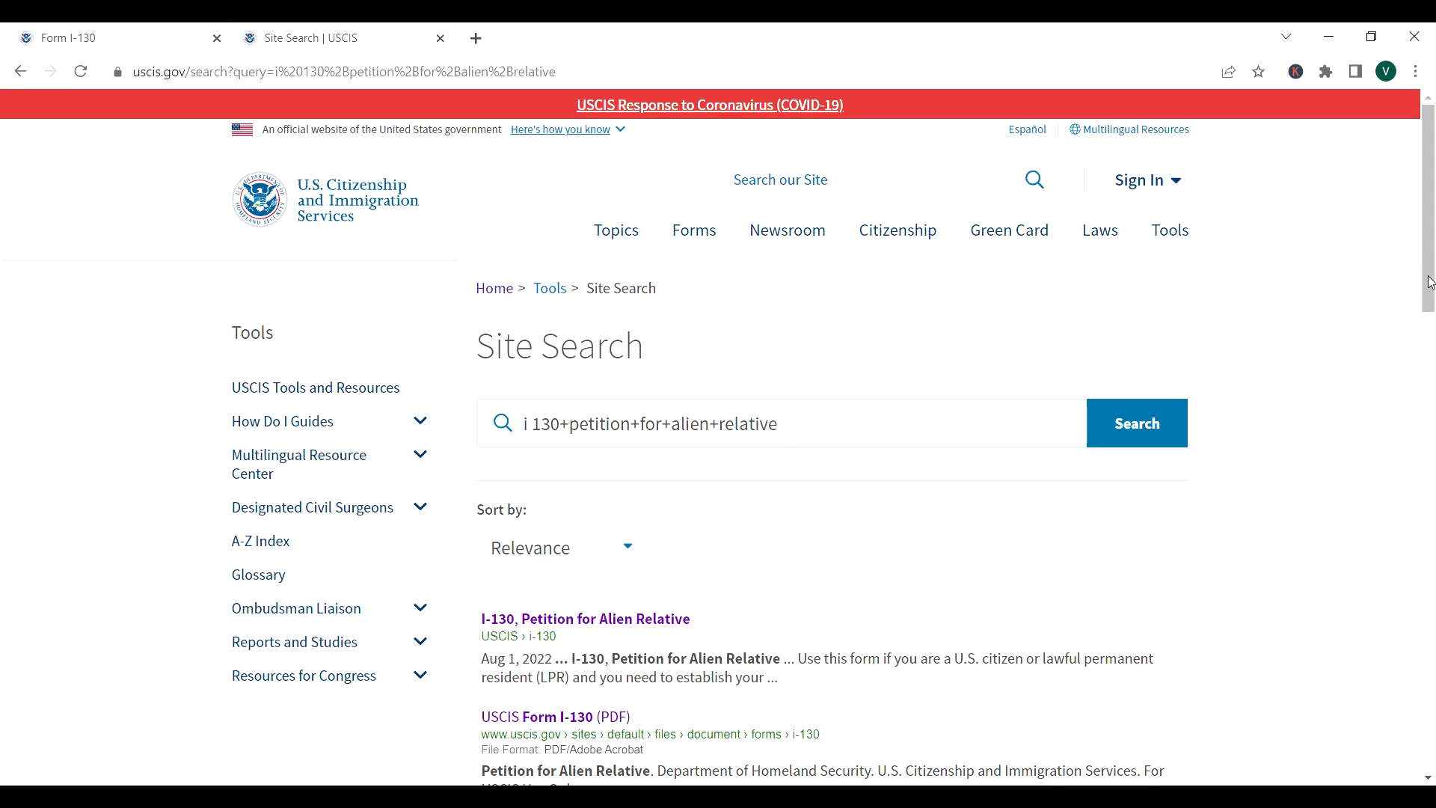
pyautogui.moveTo(1428, 281); pyautogui.dragTo(1428, 322)
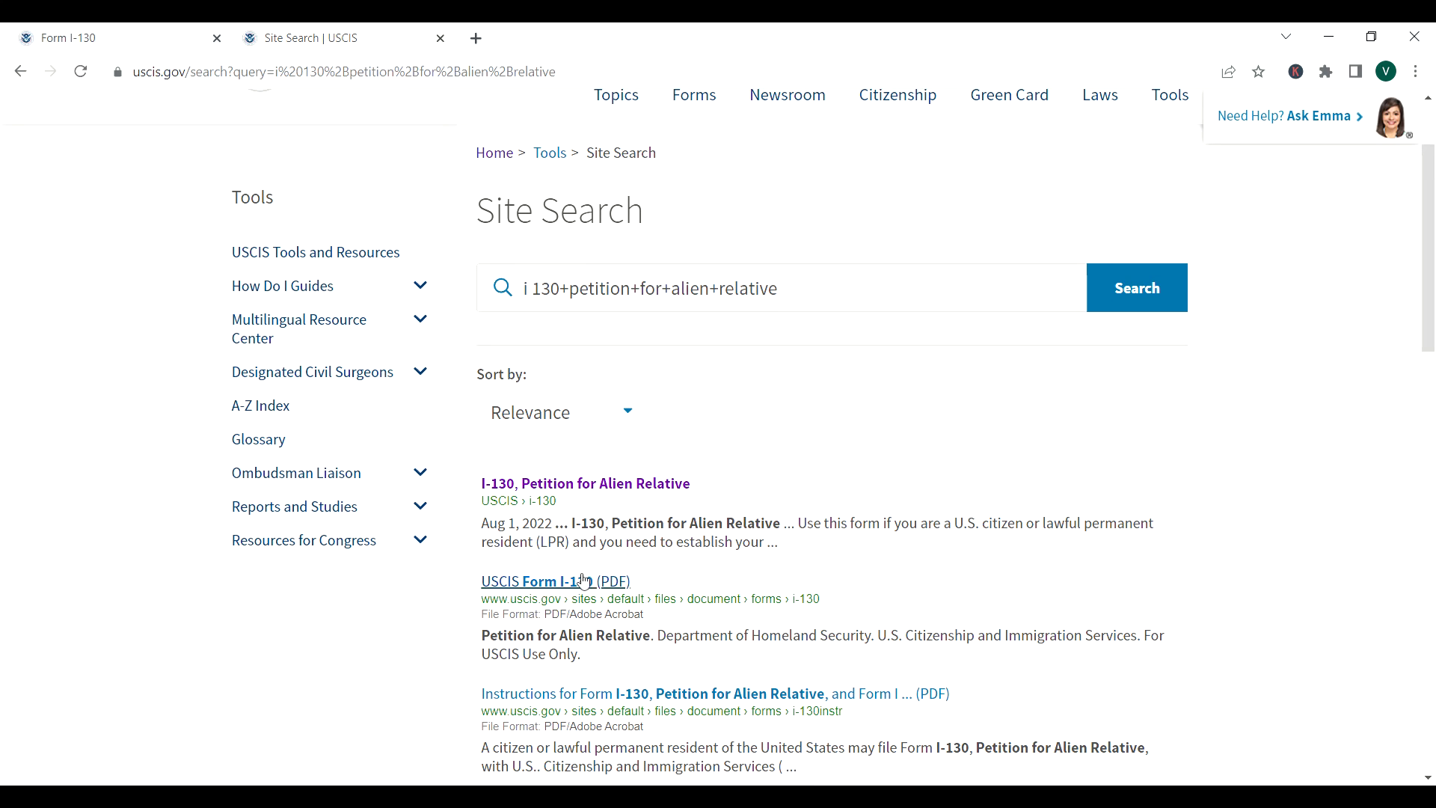
pyautogui.click(566, 591)
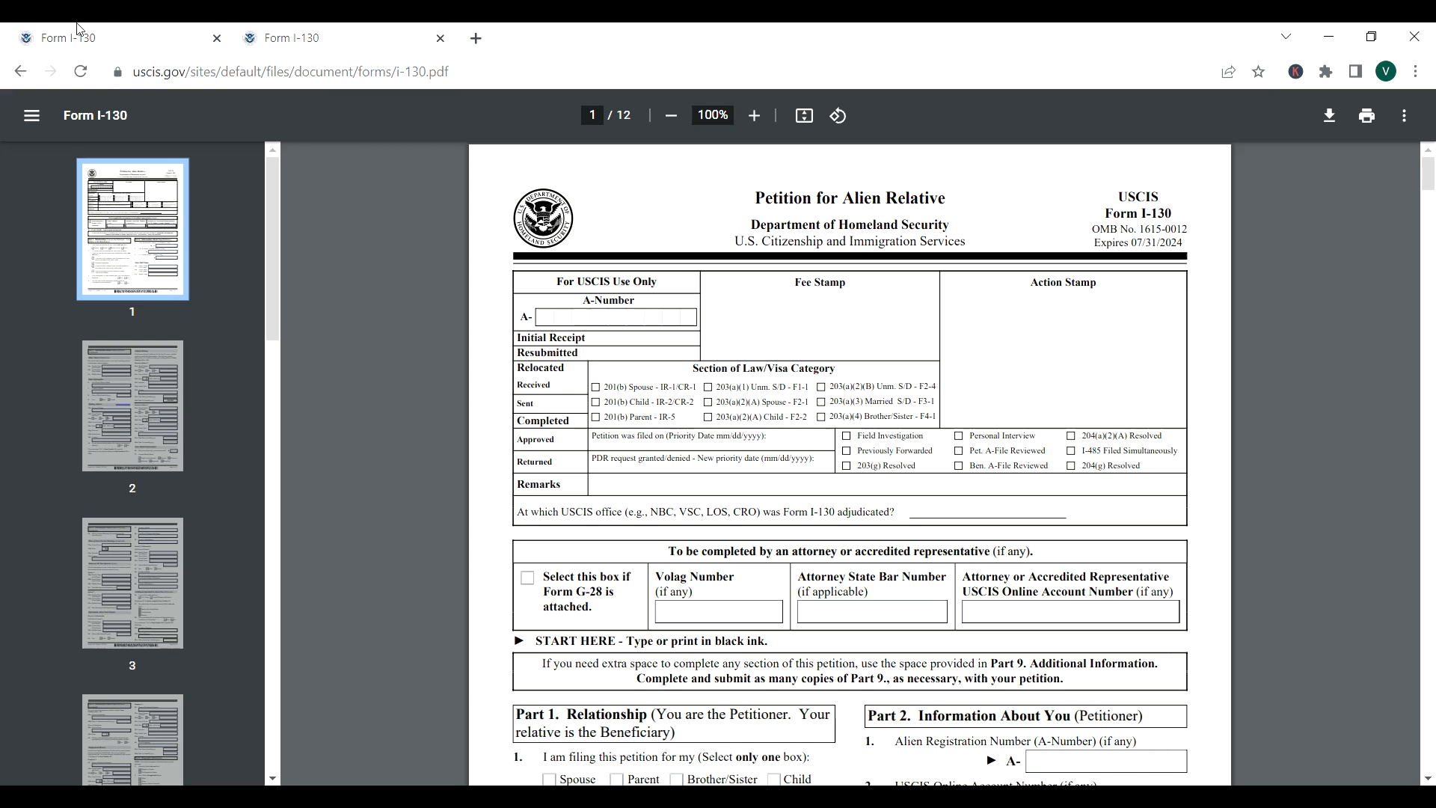
pyautogui.click(83, 46)
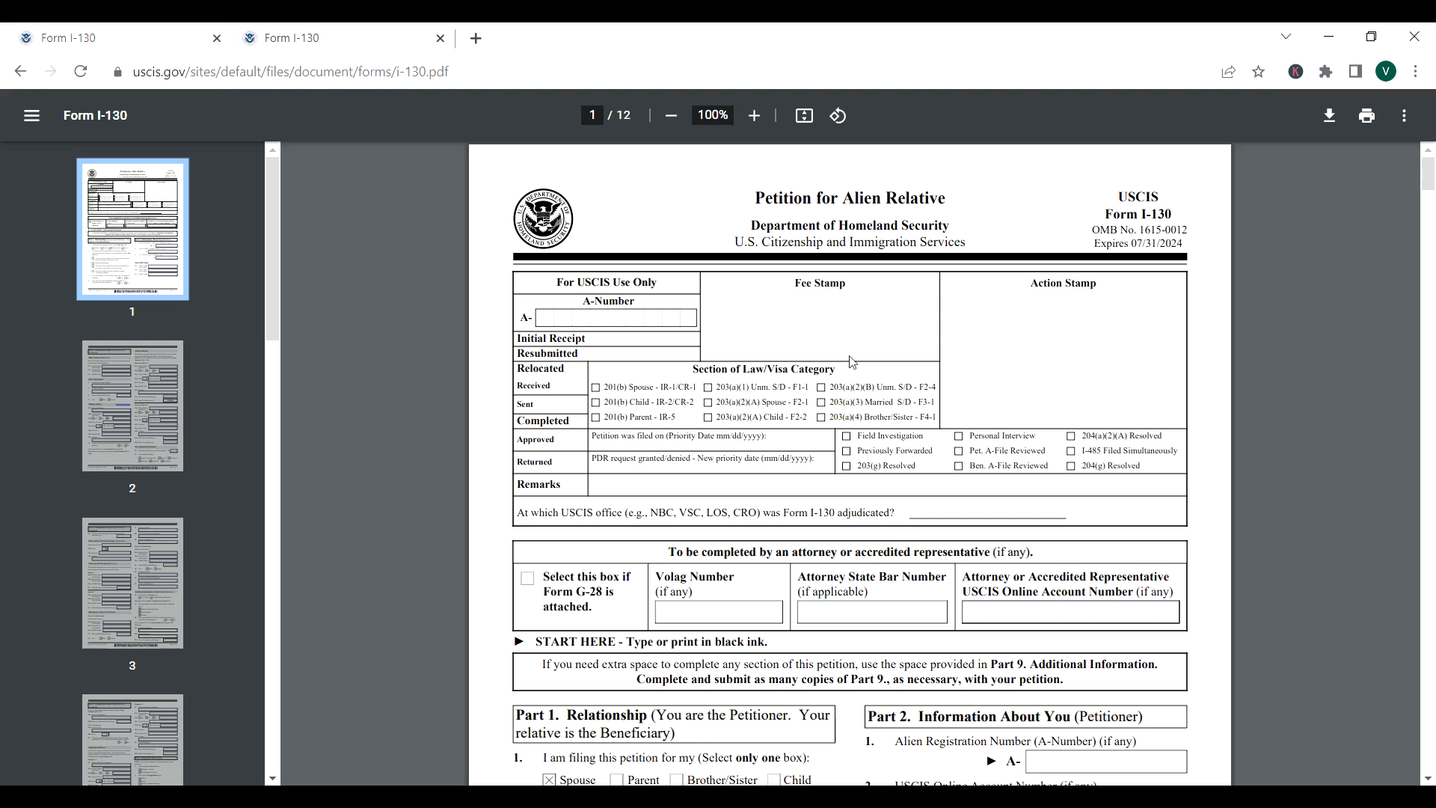
# - In a new browser tab, search for "uscis" and open the USCIS home page
pyautogui.click(477, 39)
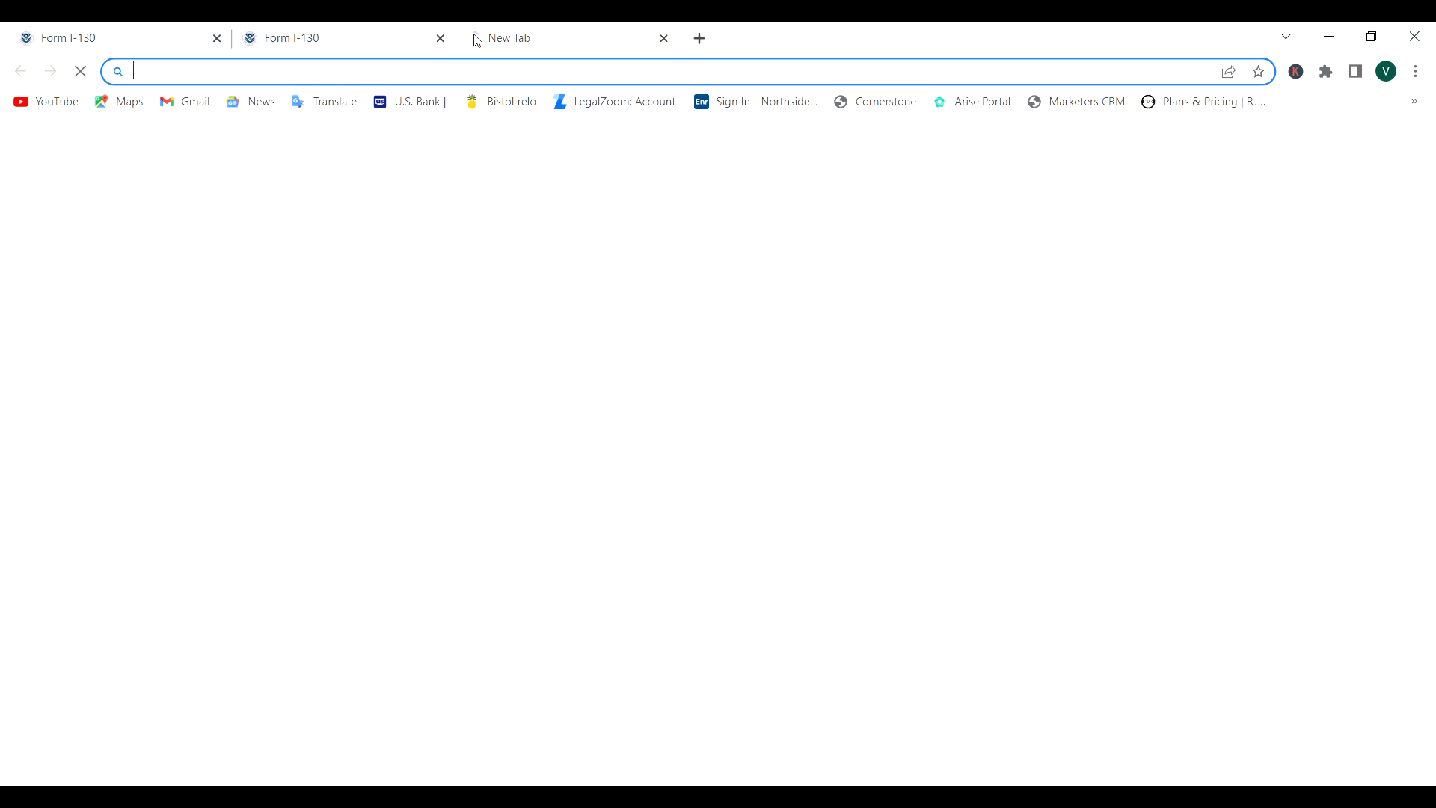
pyautogui.write('uscis')
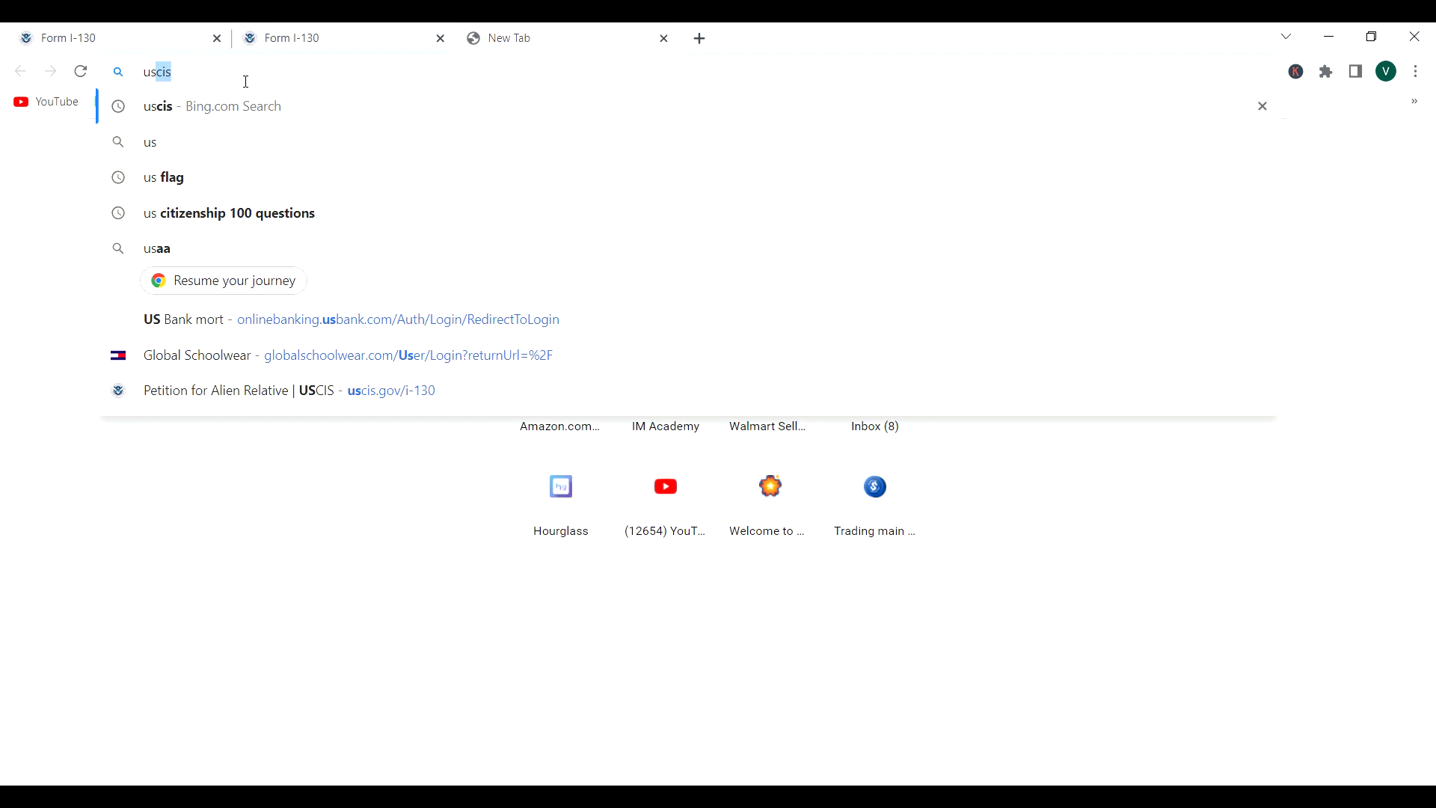
pyautogui.press('Return')
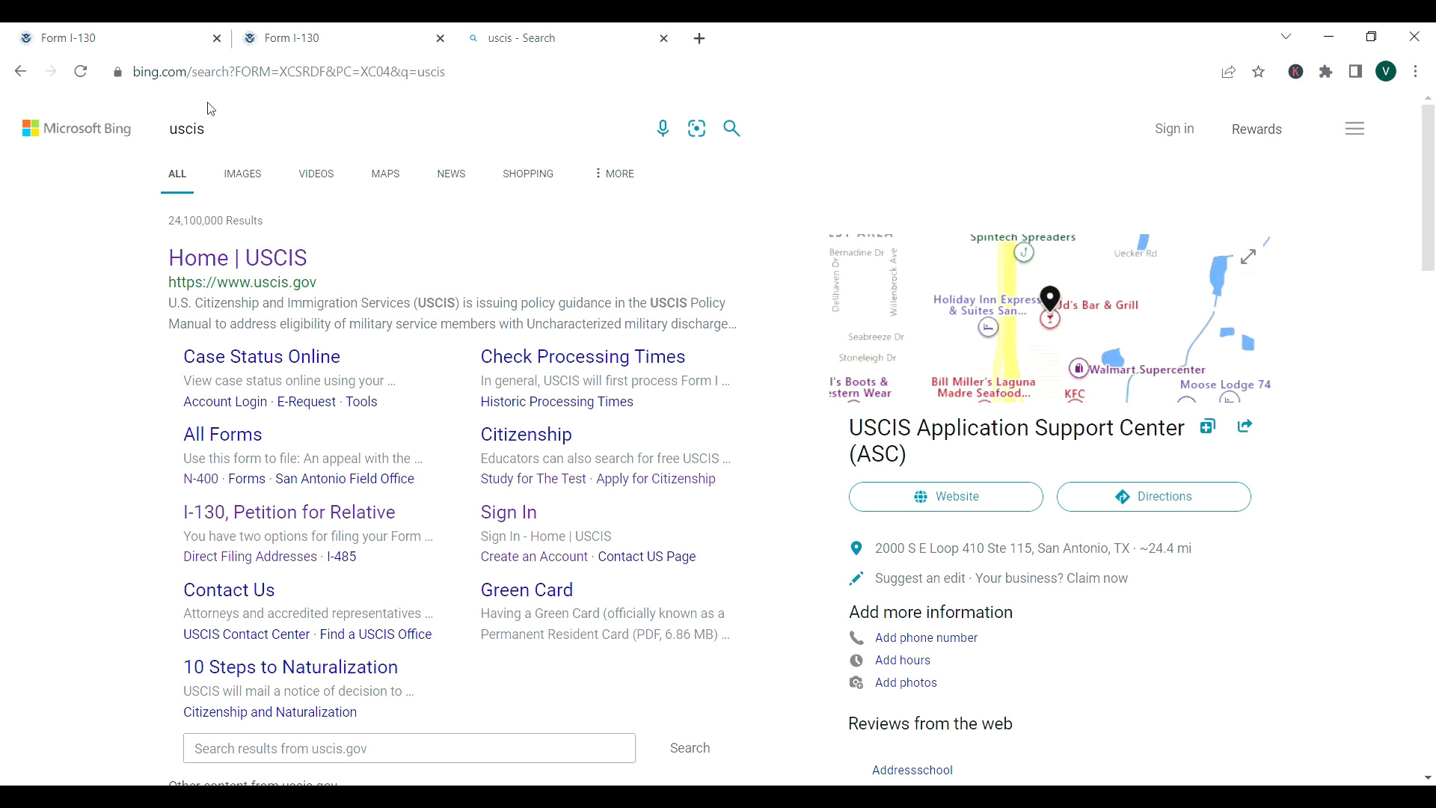
pyautogui.click(240, 276)
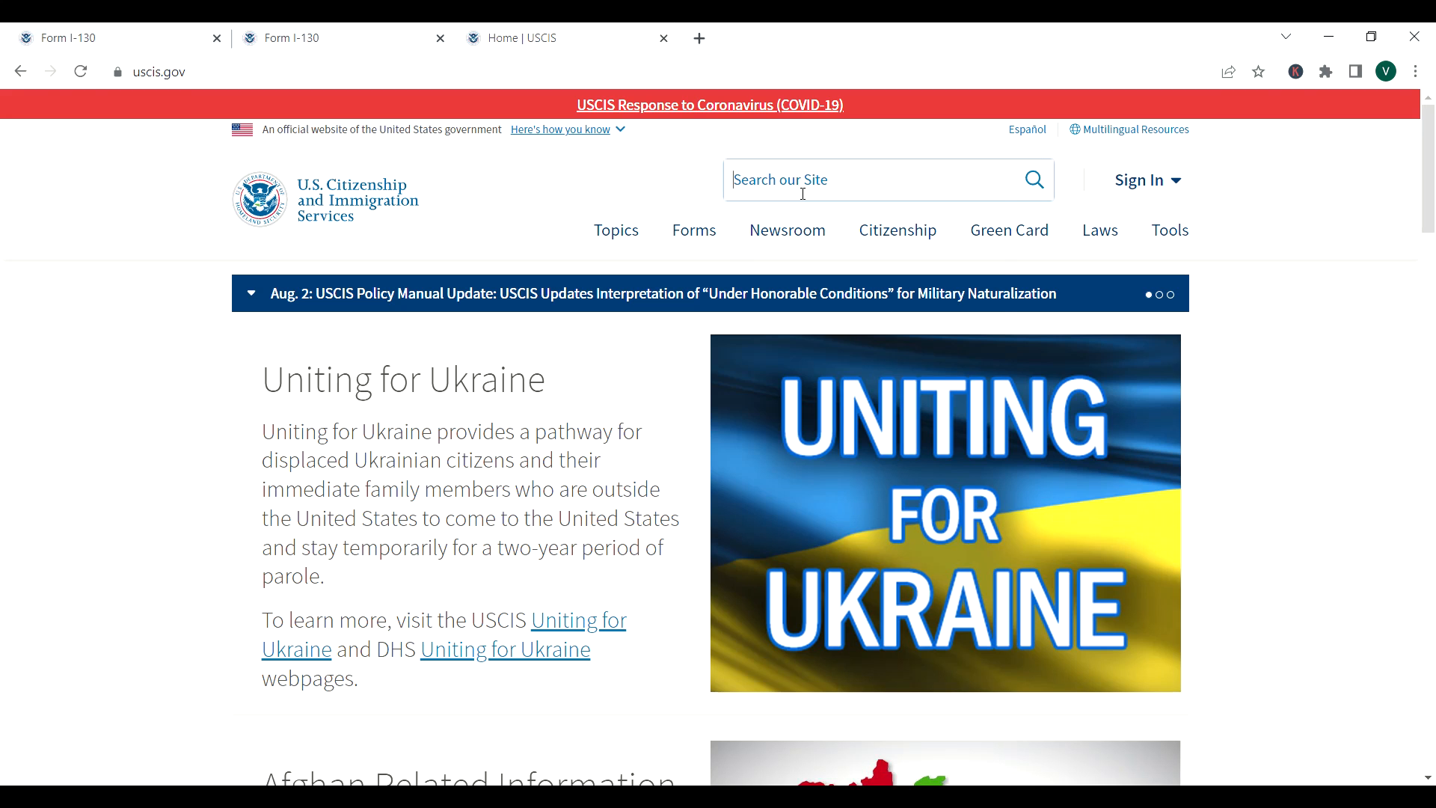
# - Search the USCIS site for "i-130" and open the "I-130, Petition for Alien Relative" page
pyautogui.write('i')
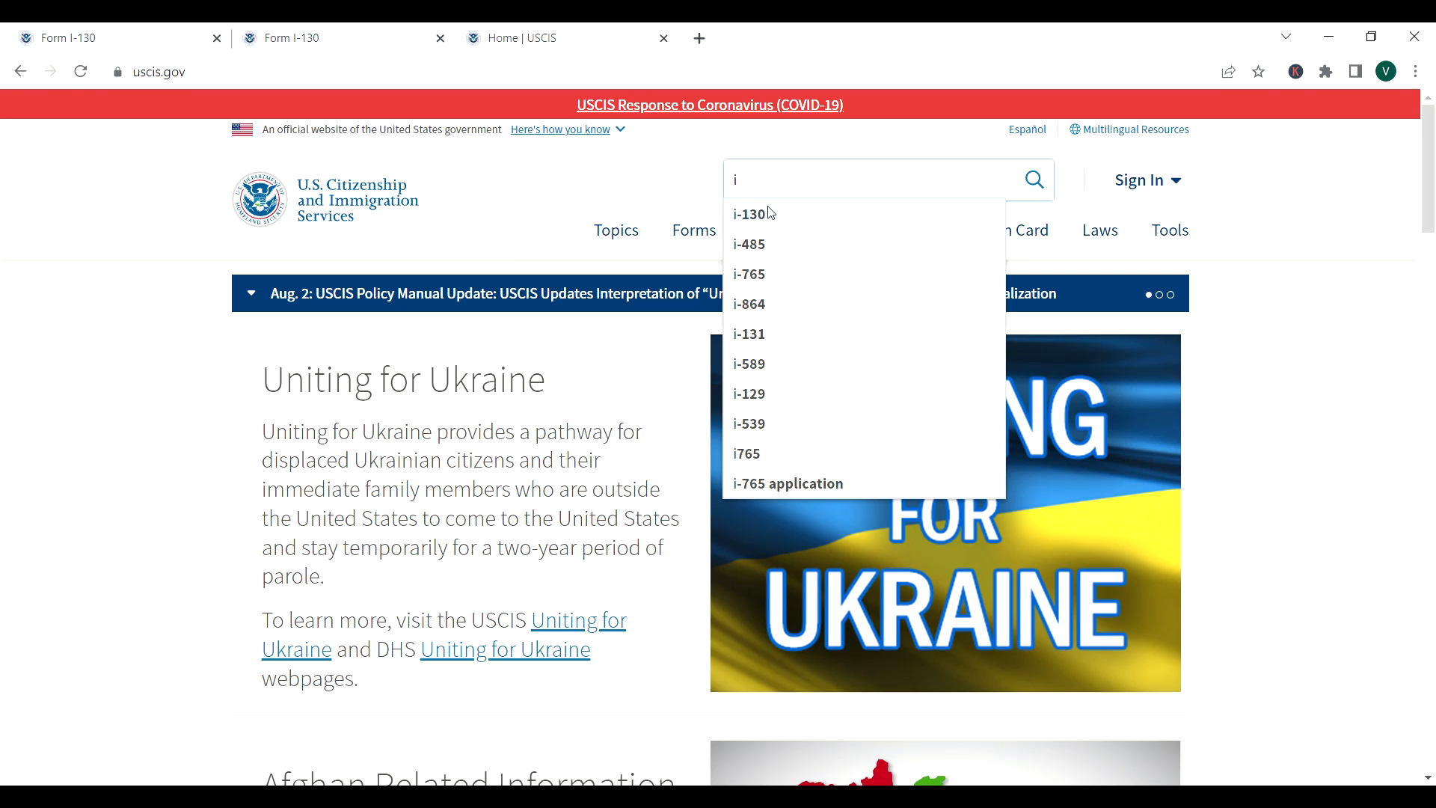
pyautogui.click(772, 214)
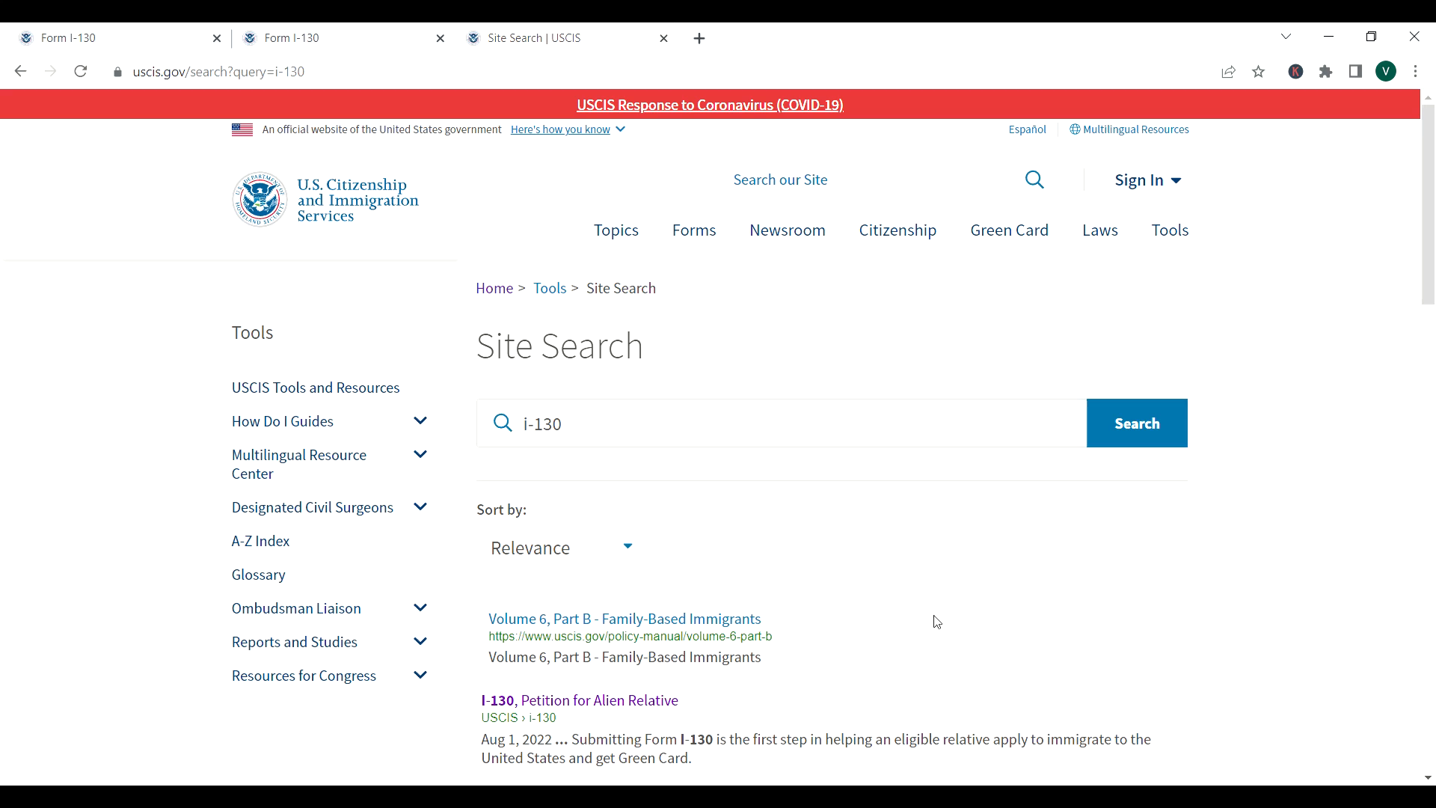
pyautogui.moveTo(1427, 285); pyautogui.dragTo(1432, 337)
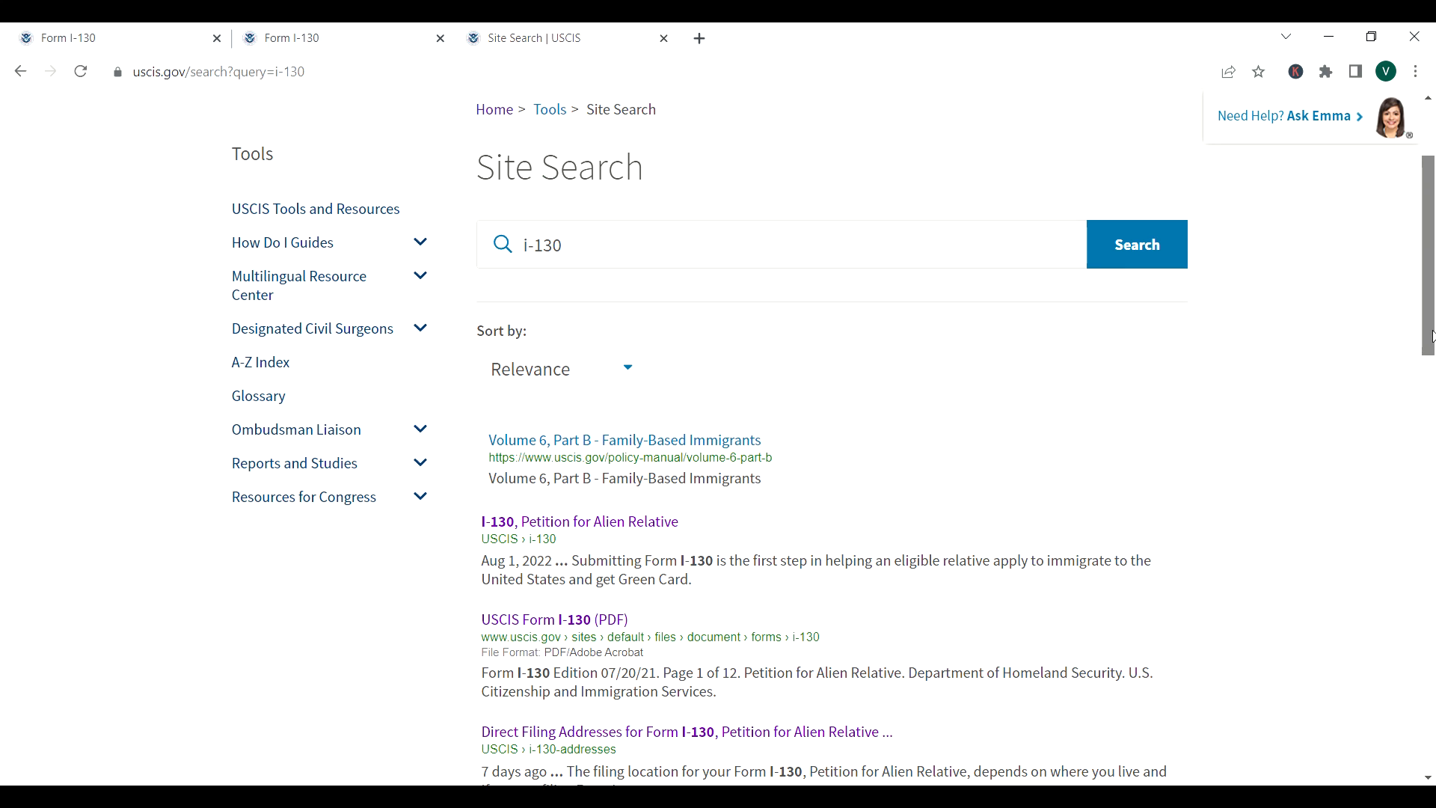
pyautogui.click(554, 529)
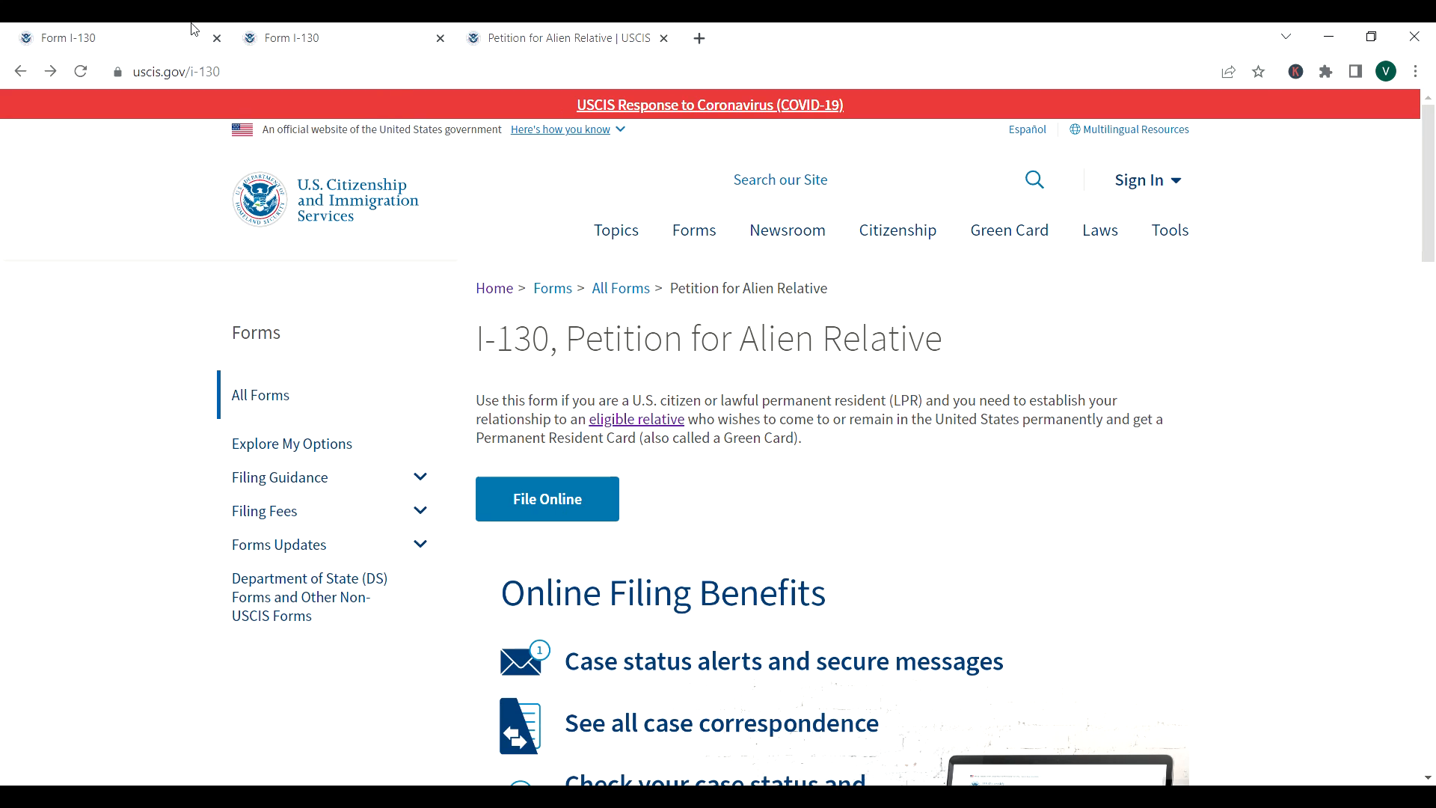
# - Return to the filled-in Form I-130 and examine page 1, covering the Part 1 relationship questions and the petitioner's Part 2 identification and name fields
pyautogui.click(112, 34)
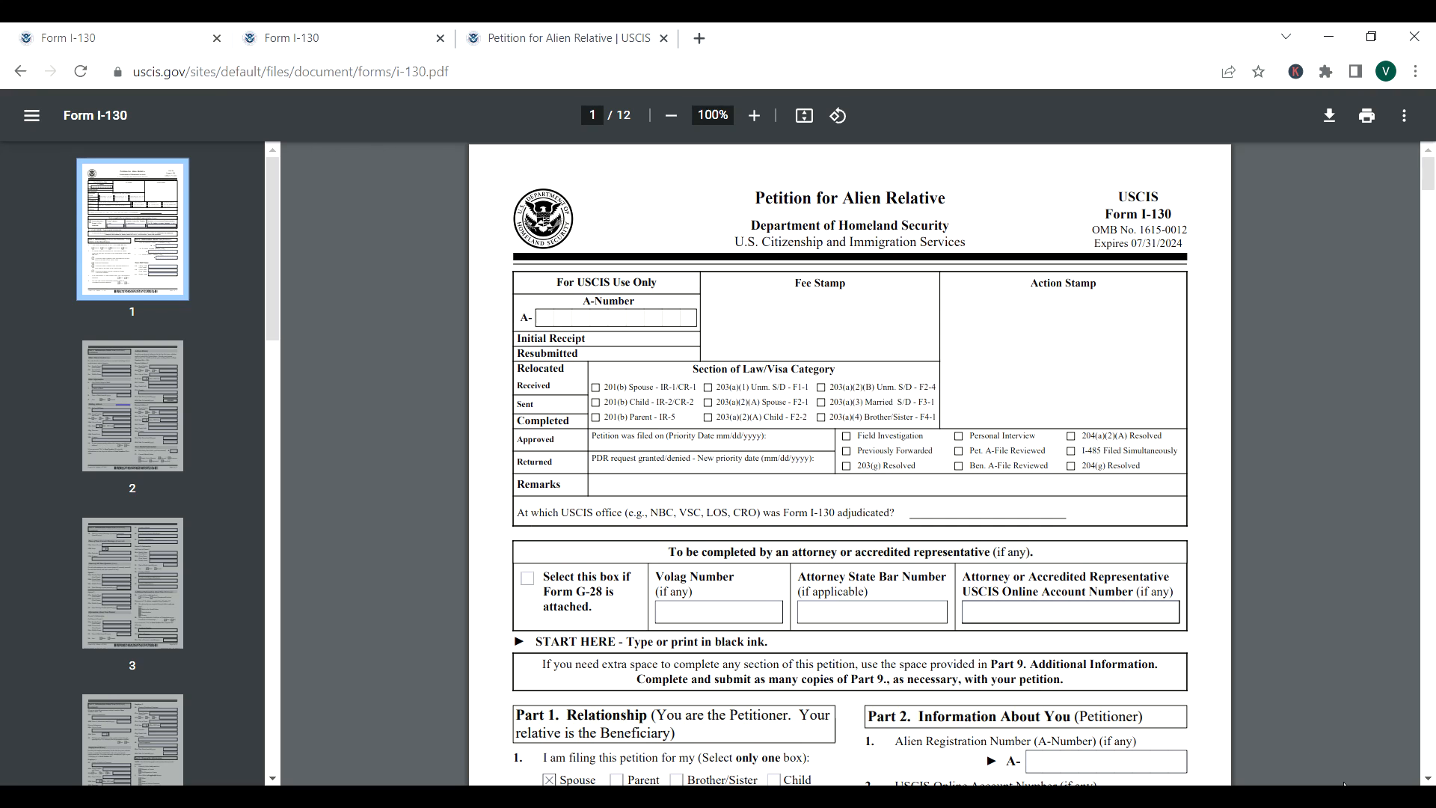
pyautogui.scroll(-3, 1427, 779)
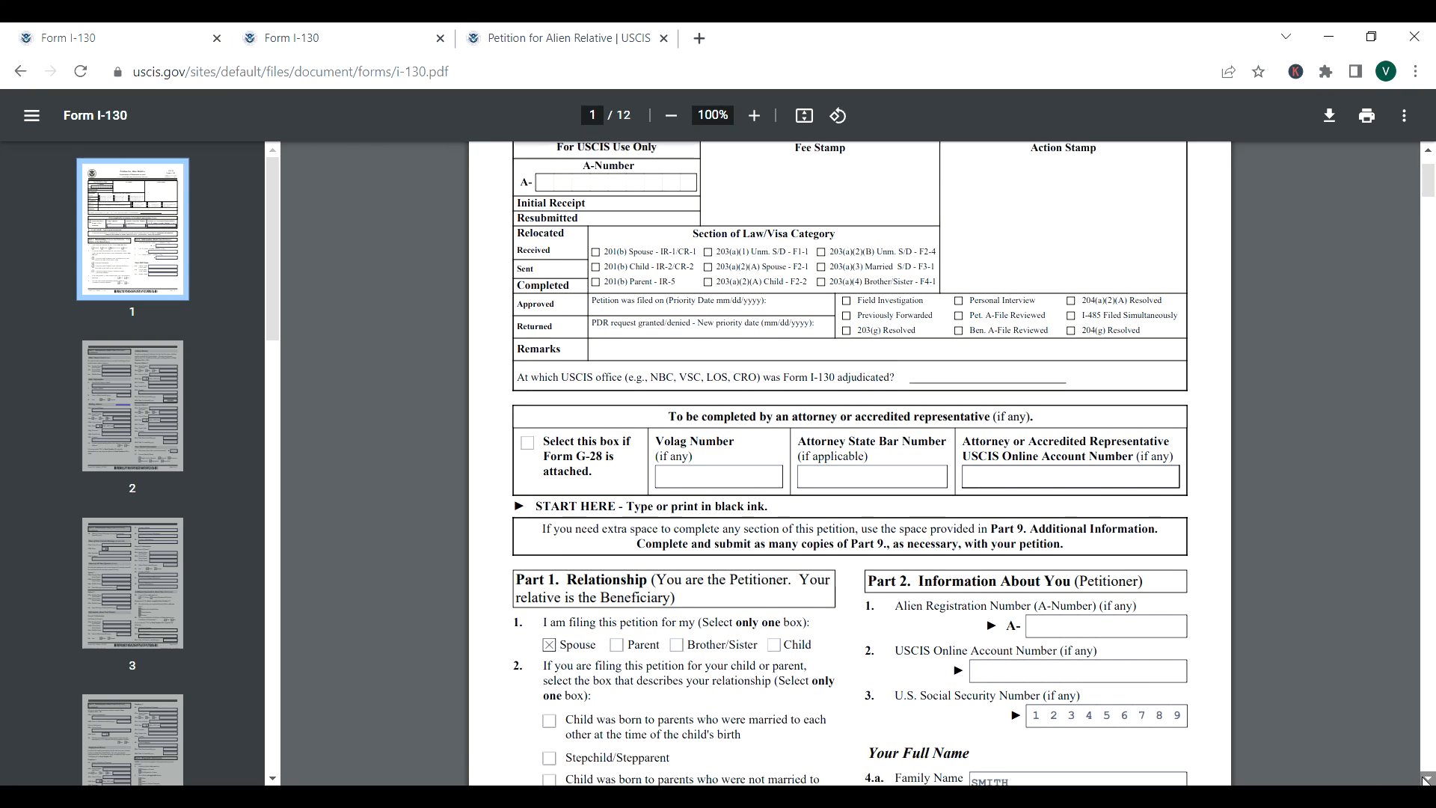
pyautogui.scroll(-3, 1426, 778)
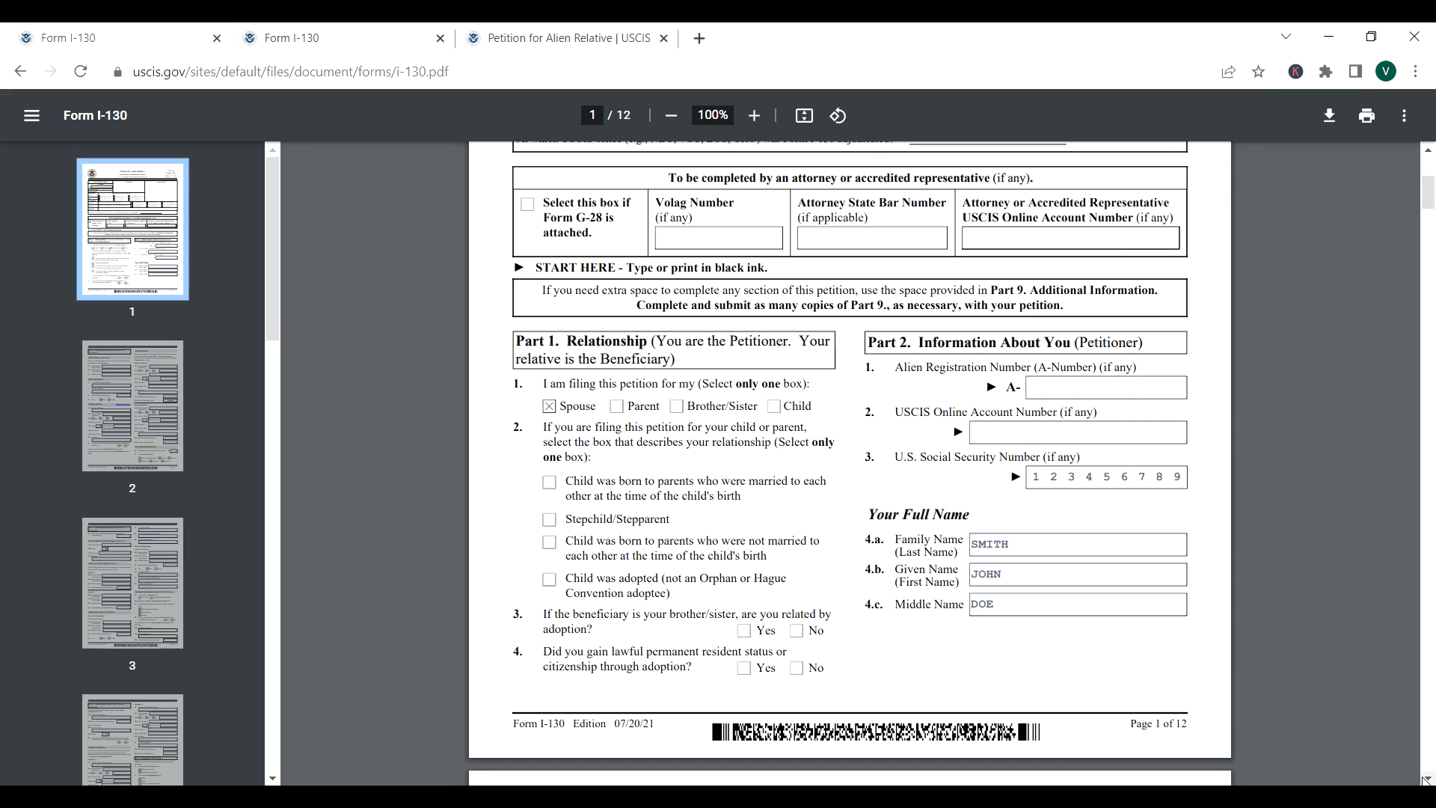
pyautogui.click(1428, 151)
pyautogui.scroll(5, 1428, 154)
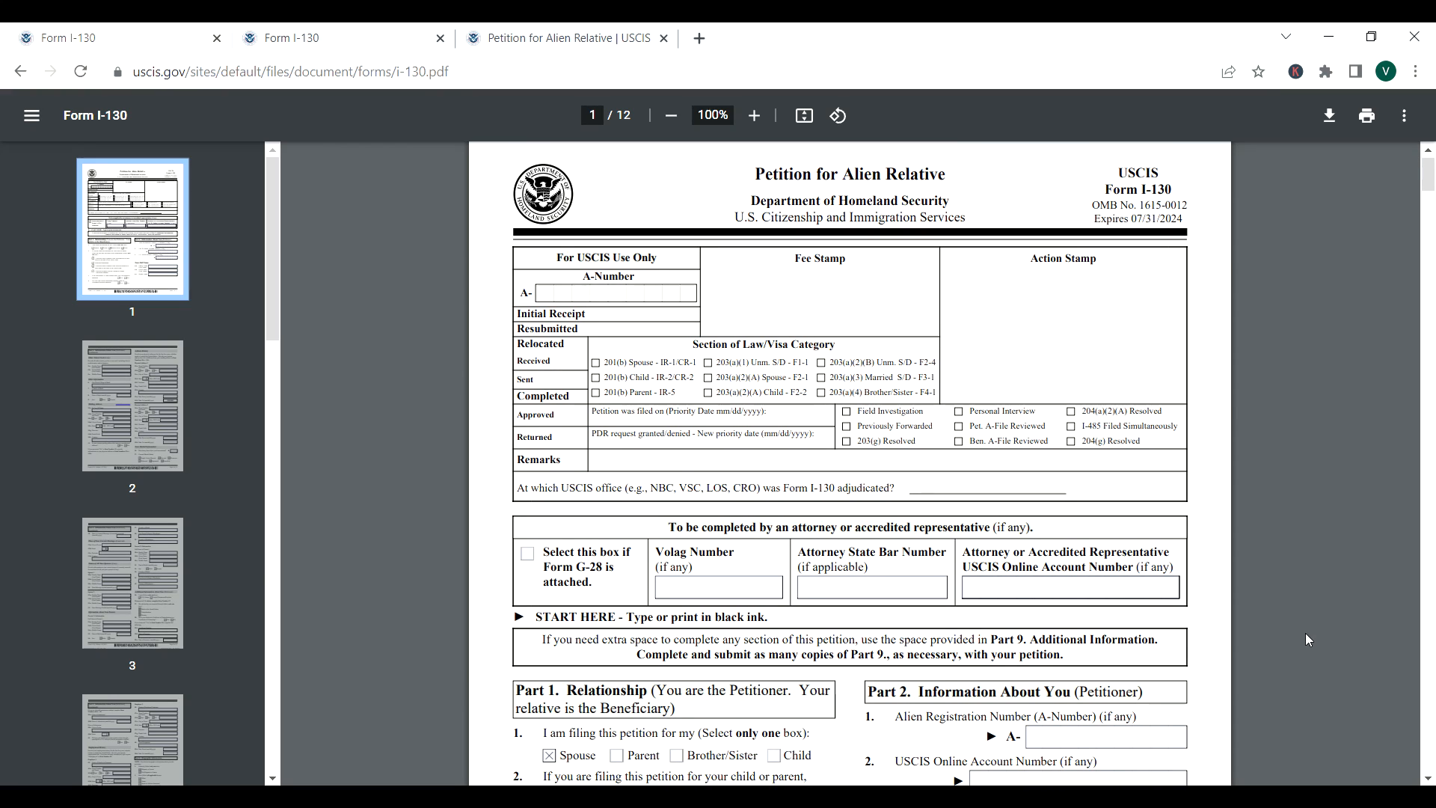
pyautogui.click(1428, 779)
pyautogui.scroll(-5, 1428, 779)
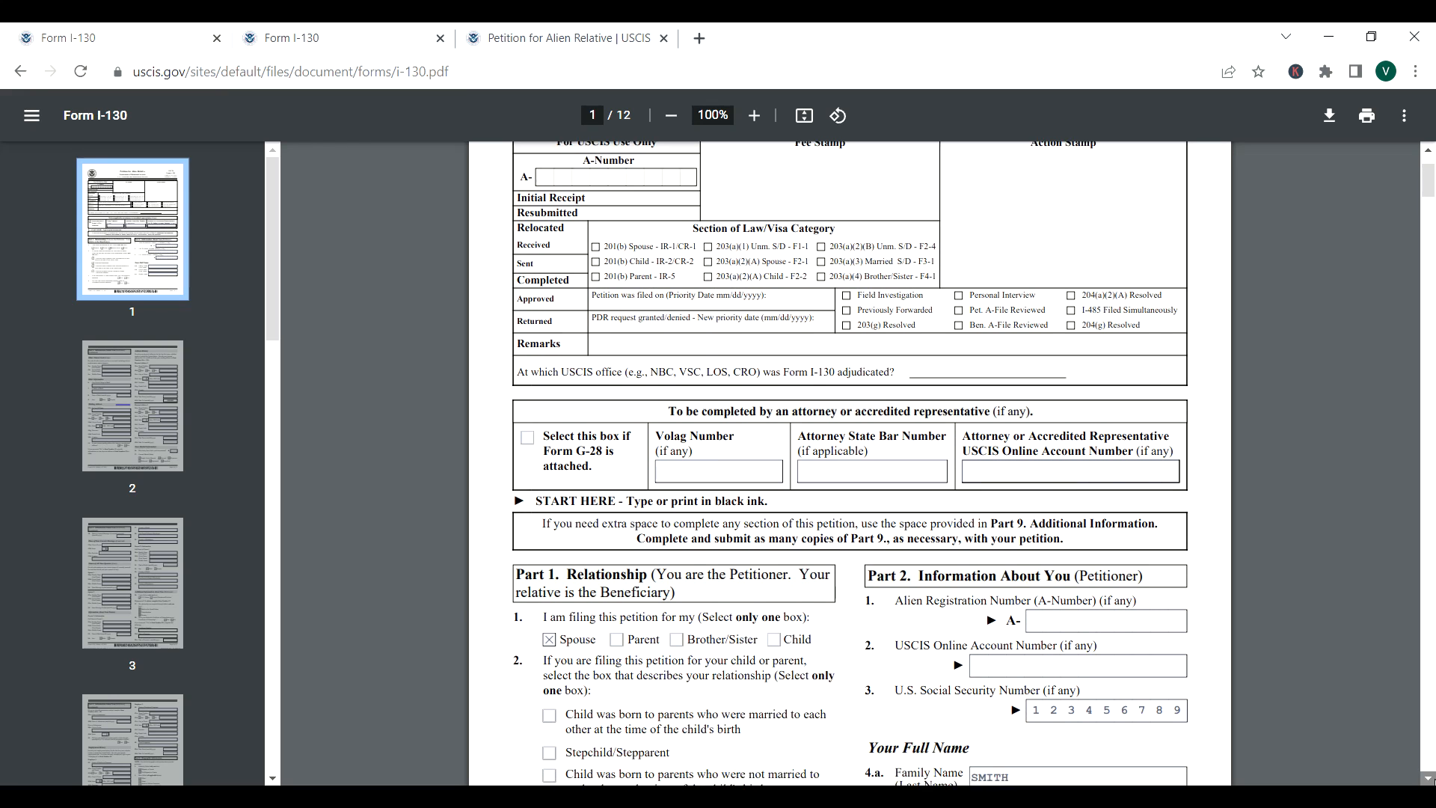
pyautogui.click(1427, 779)
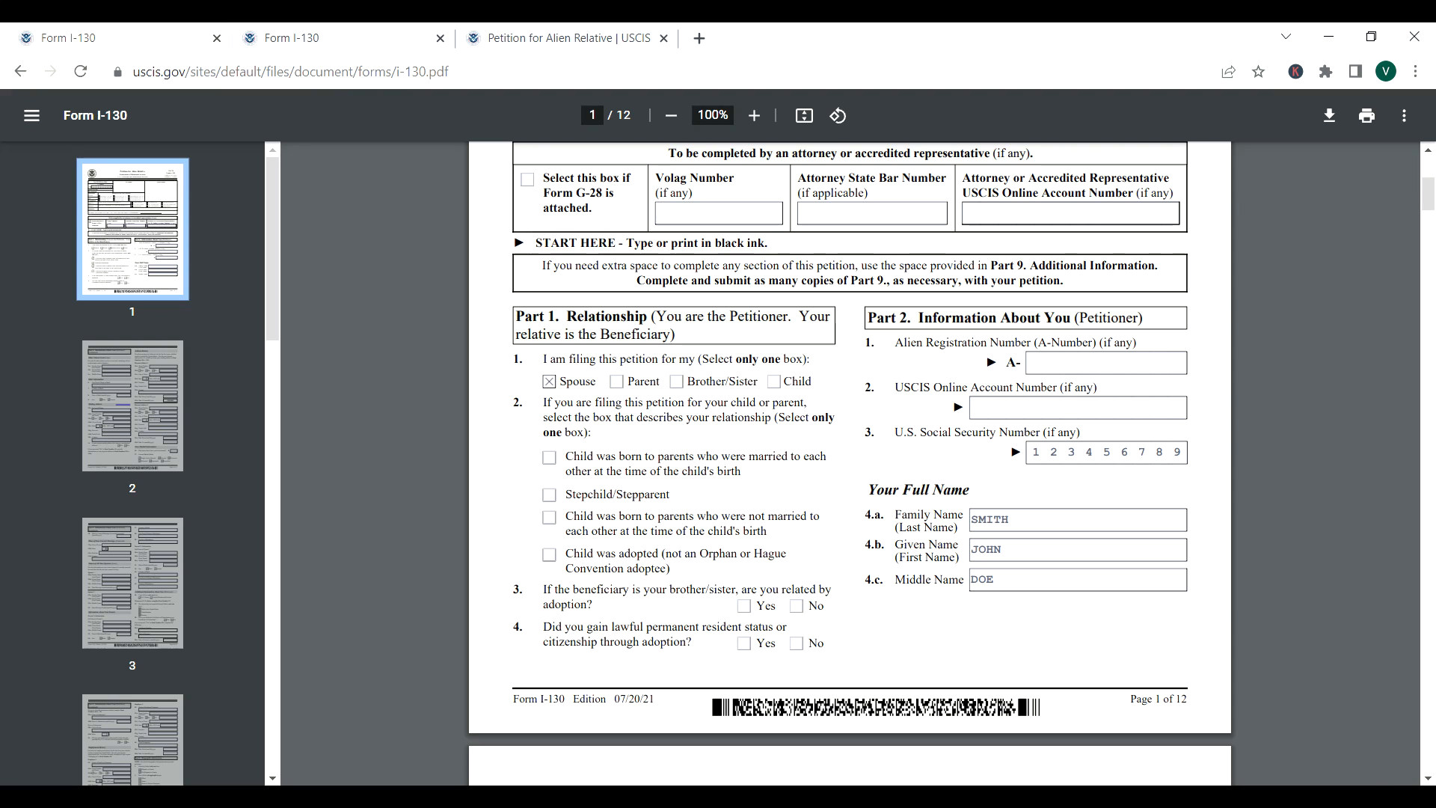
pyautogui.scroll(-2, 1139, 329)
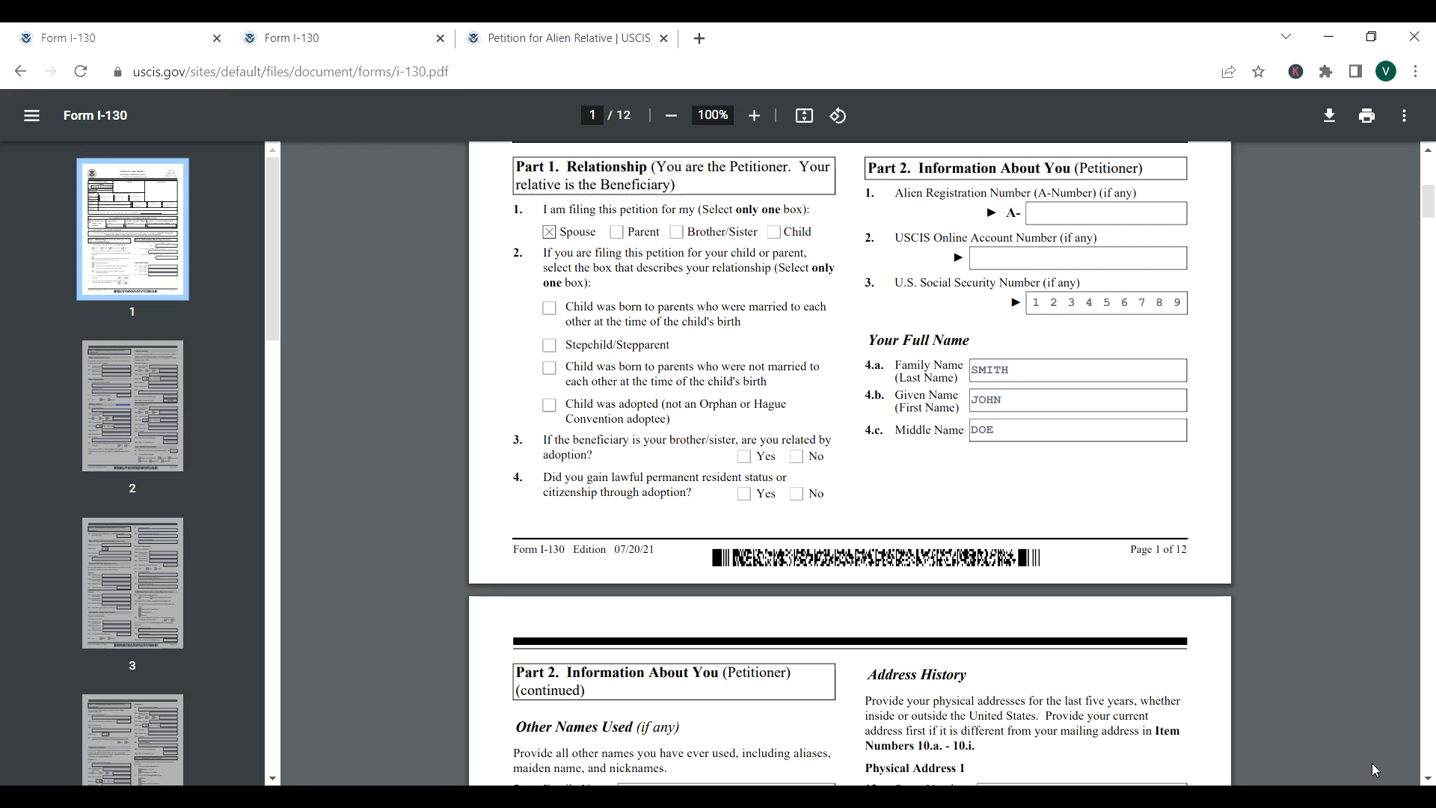
# - Examine the petitioner's other names, place and country of birth, date of birth and sex in Part 2 on page 2
pyautogui.click(1427, 780)
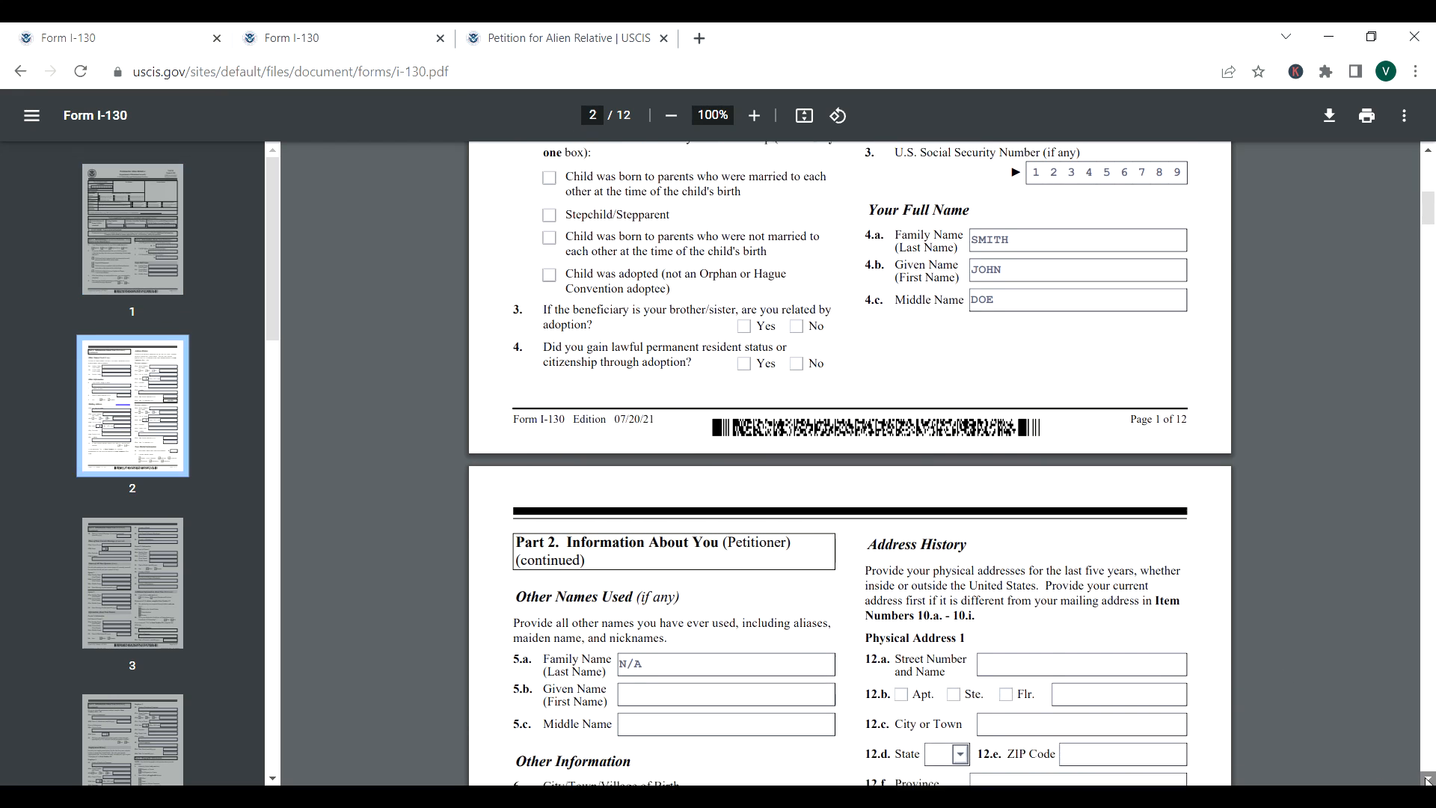
pyautogui.click(1427, 781)
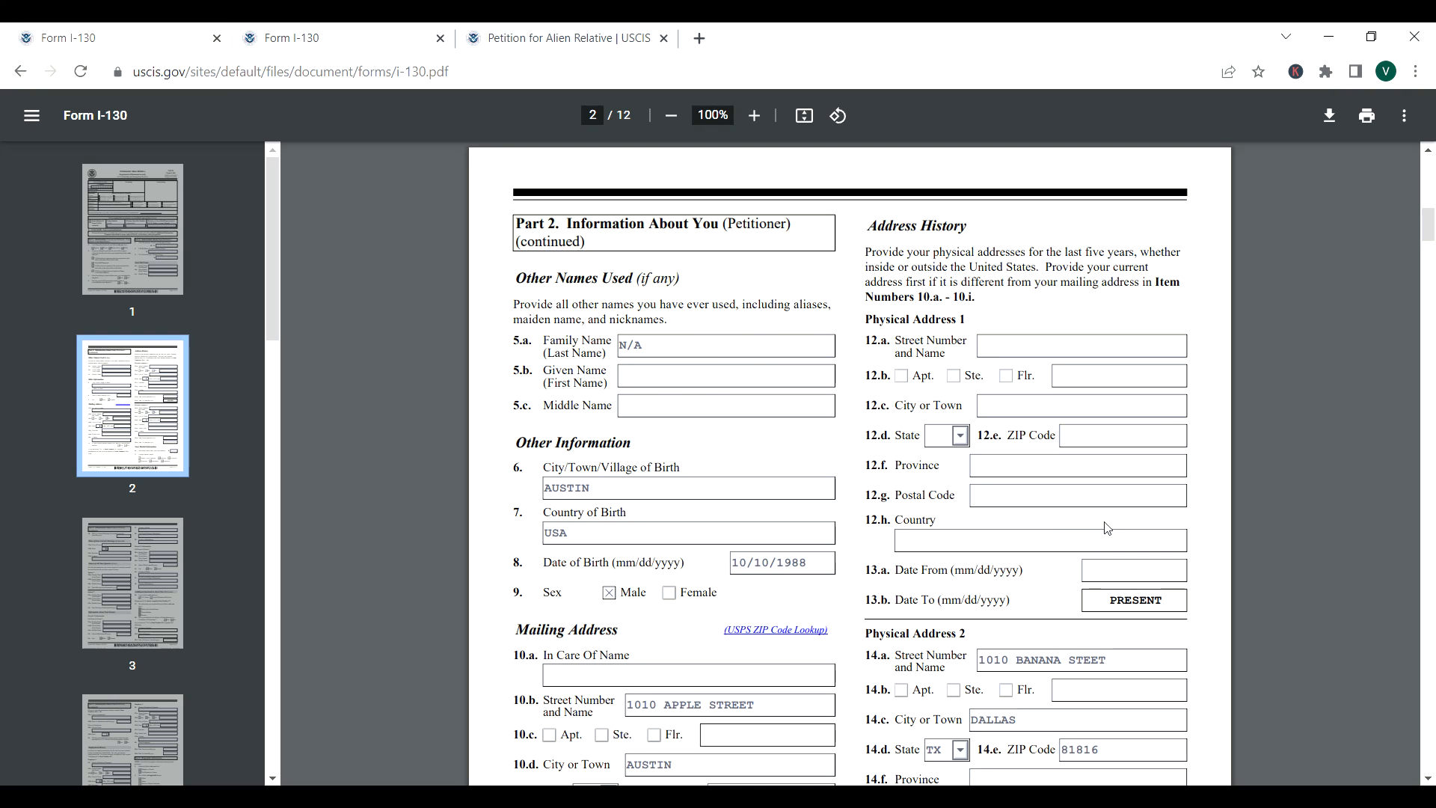
pyautogui.click(1427, 779)
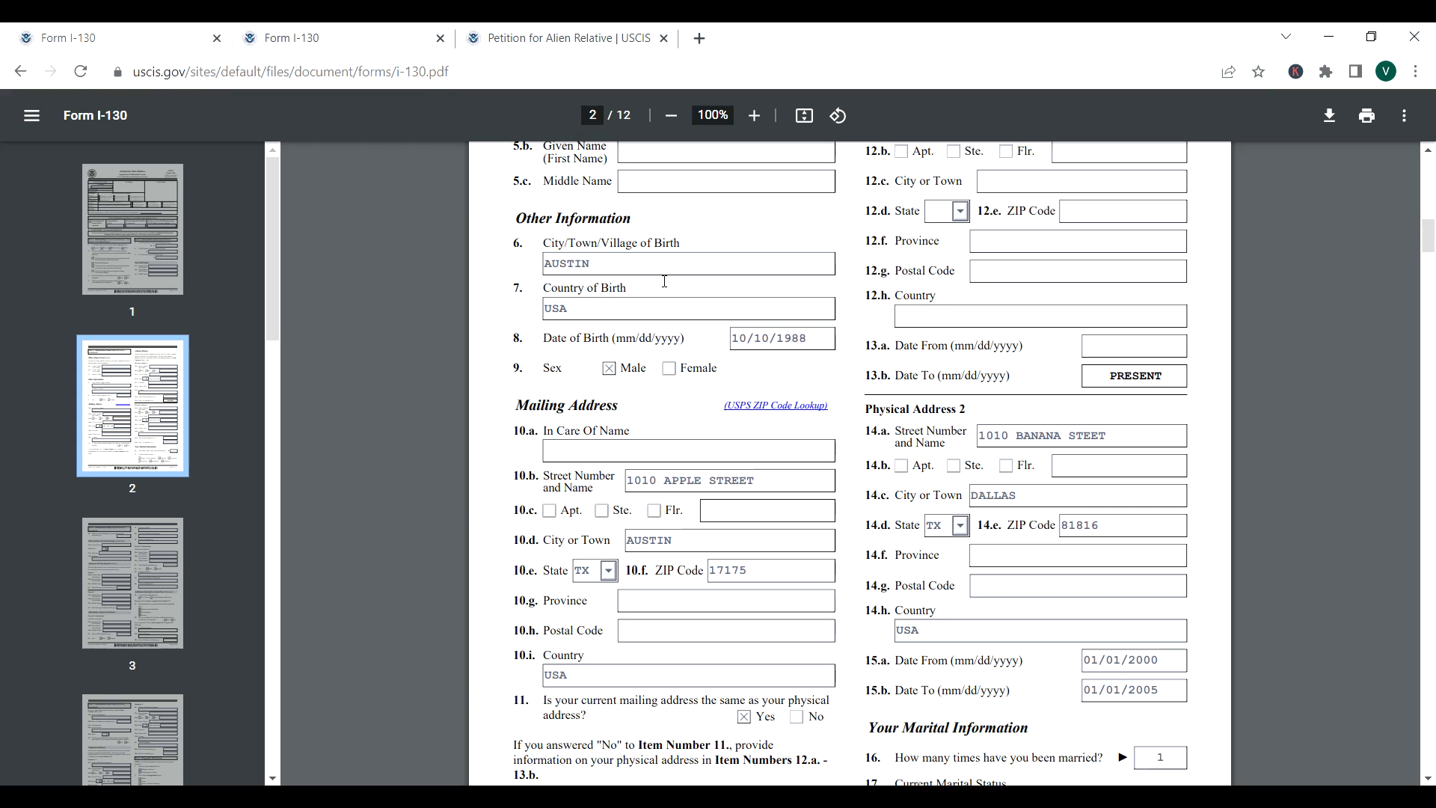
pyautogui.click(622, 274)
pyautogui.click(593, 317)
pyautogui.click(793, 347)
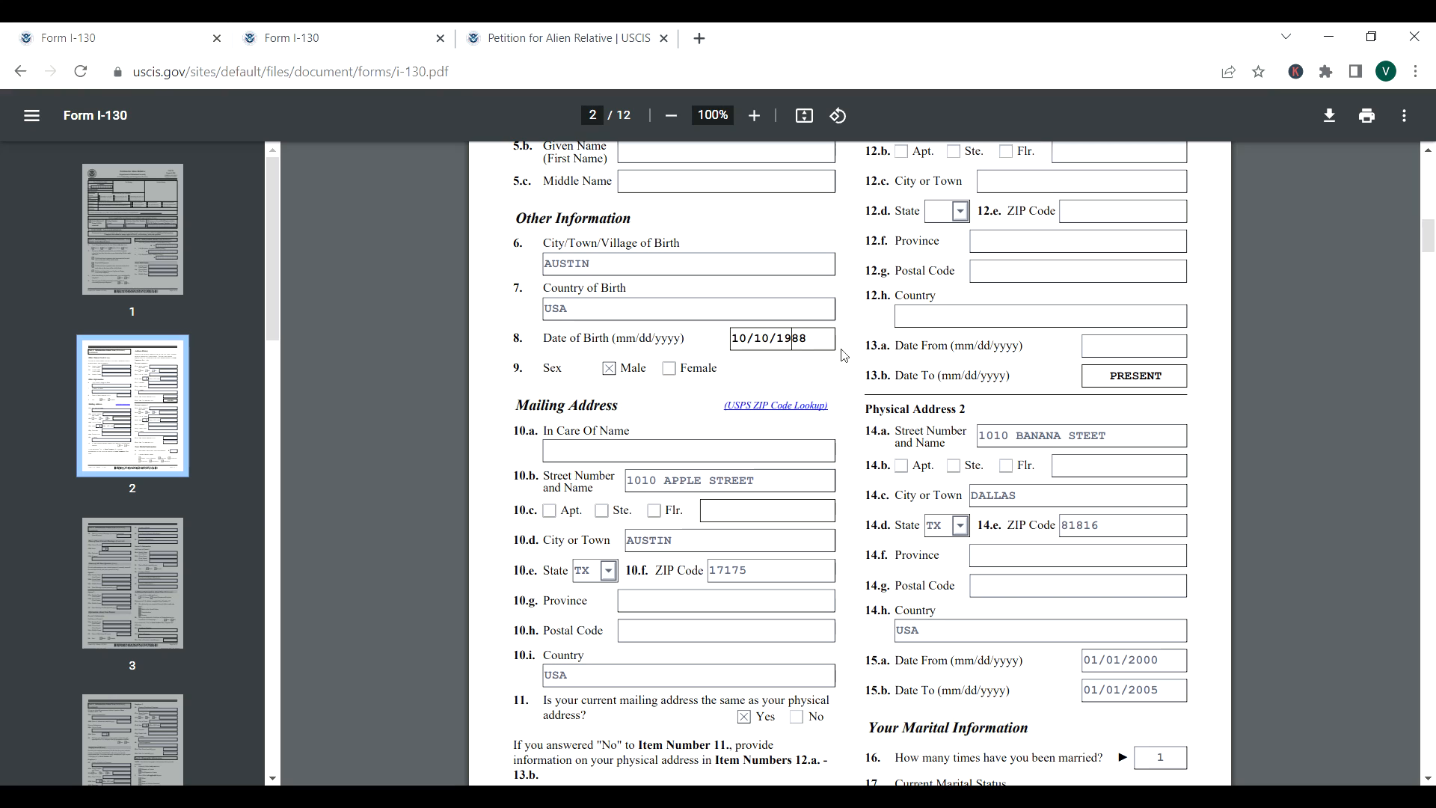
pyautogui.click(622, 389)
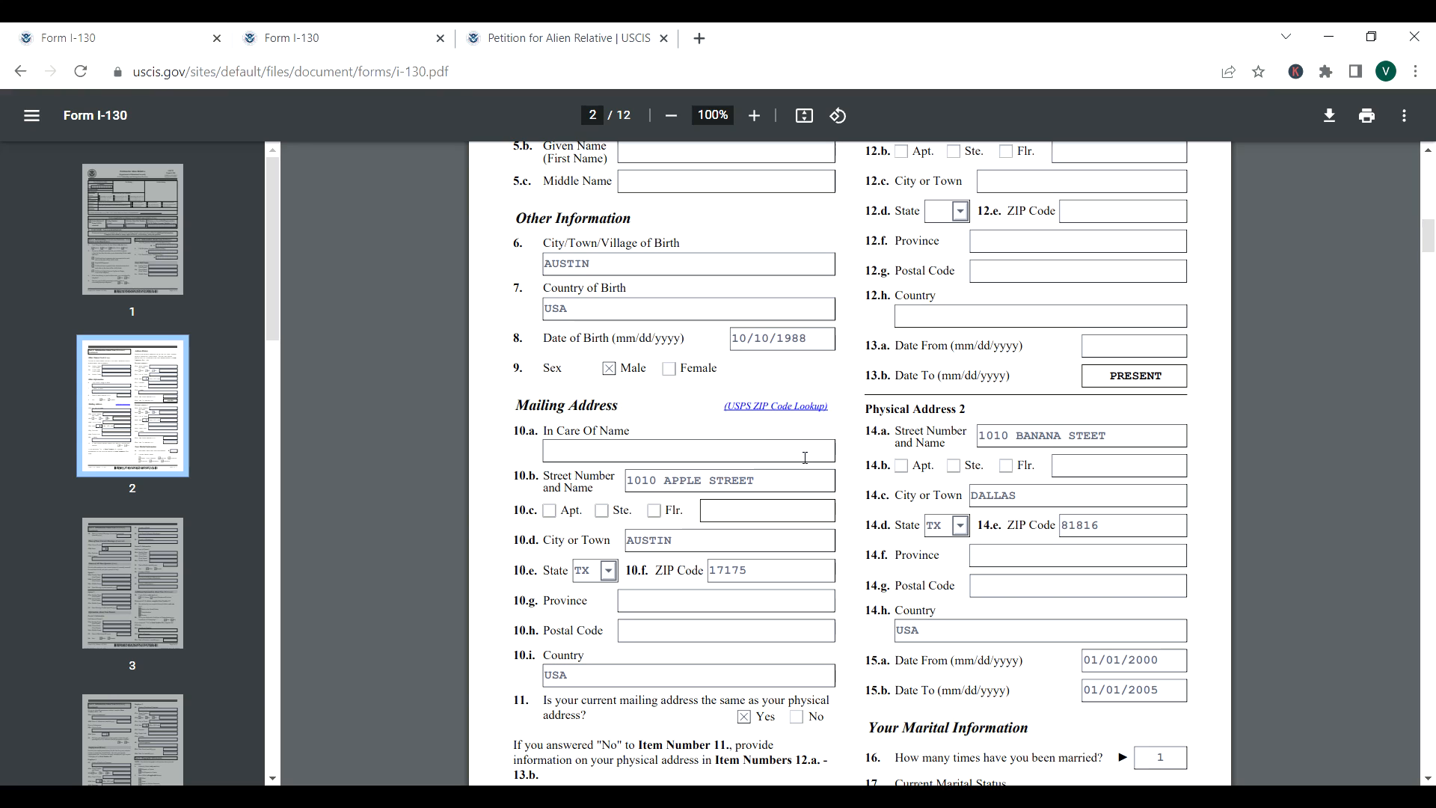
# - Examine the petitioner's mailing address fields in items 10.a to 10.i, from In Care Of Name through Country
pyautogui.click(570, 456)
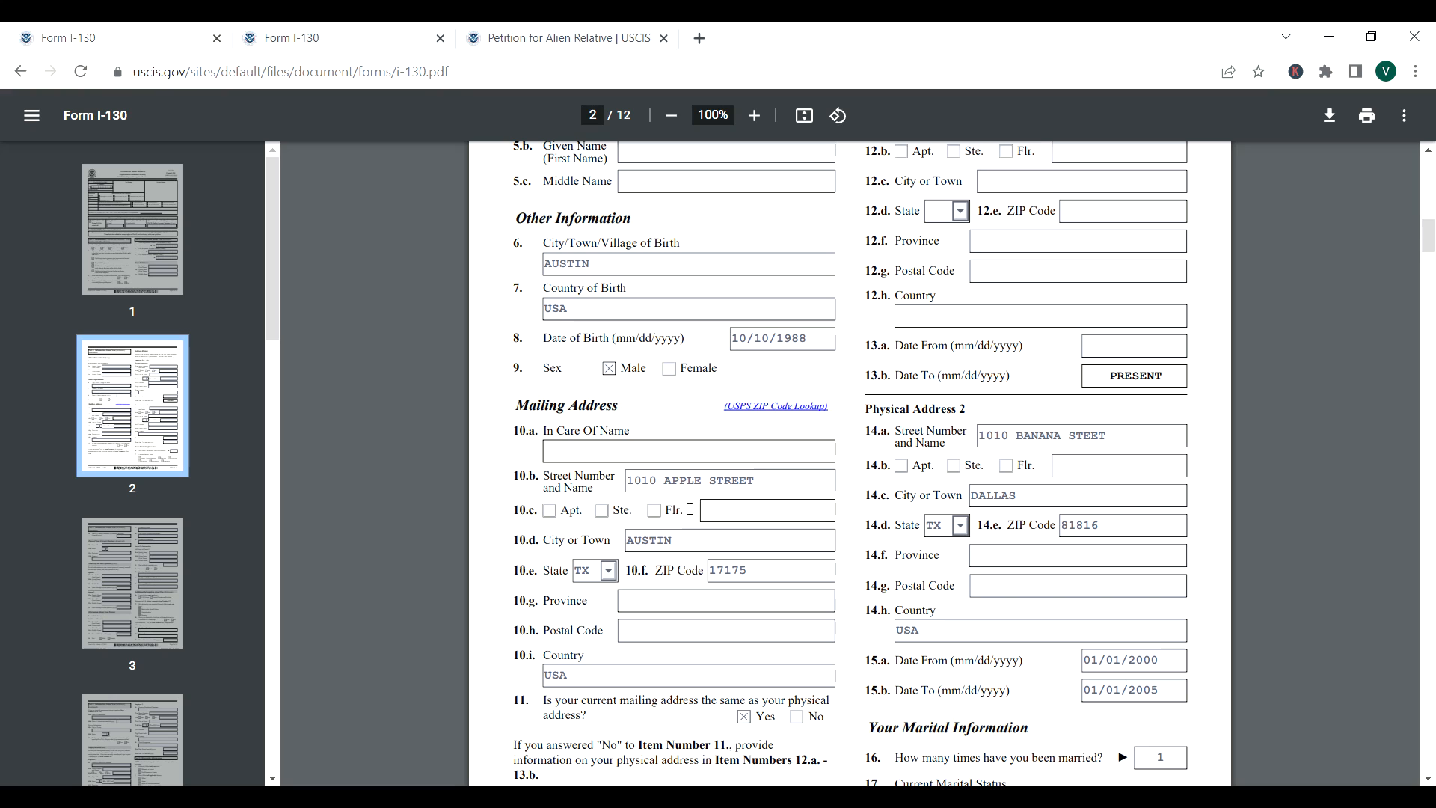
pyautogui.click(680, 485)
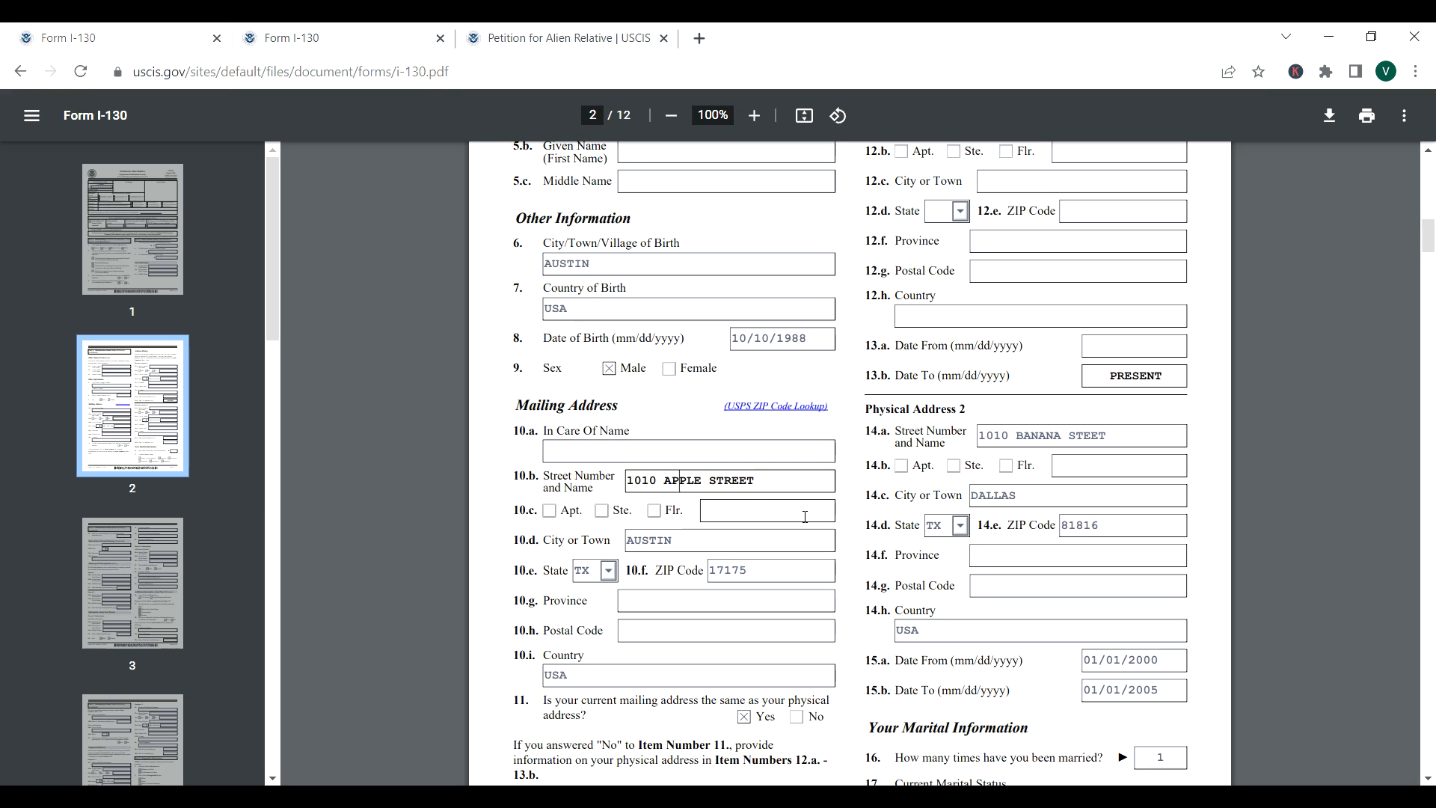
pyautogui.click(694, 543)
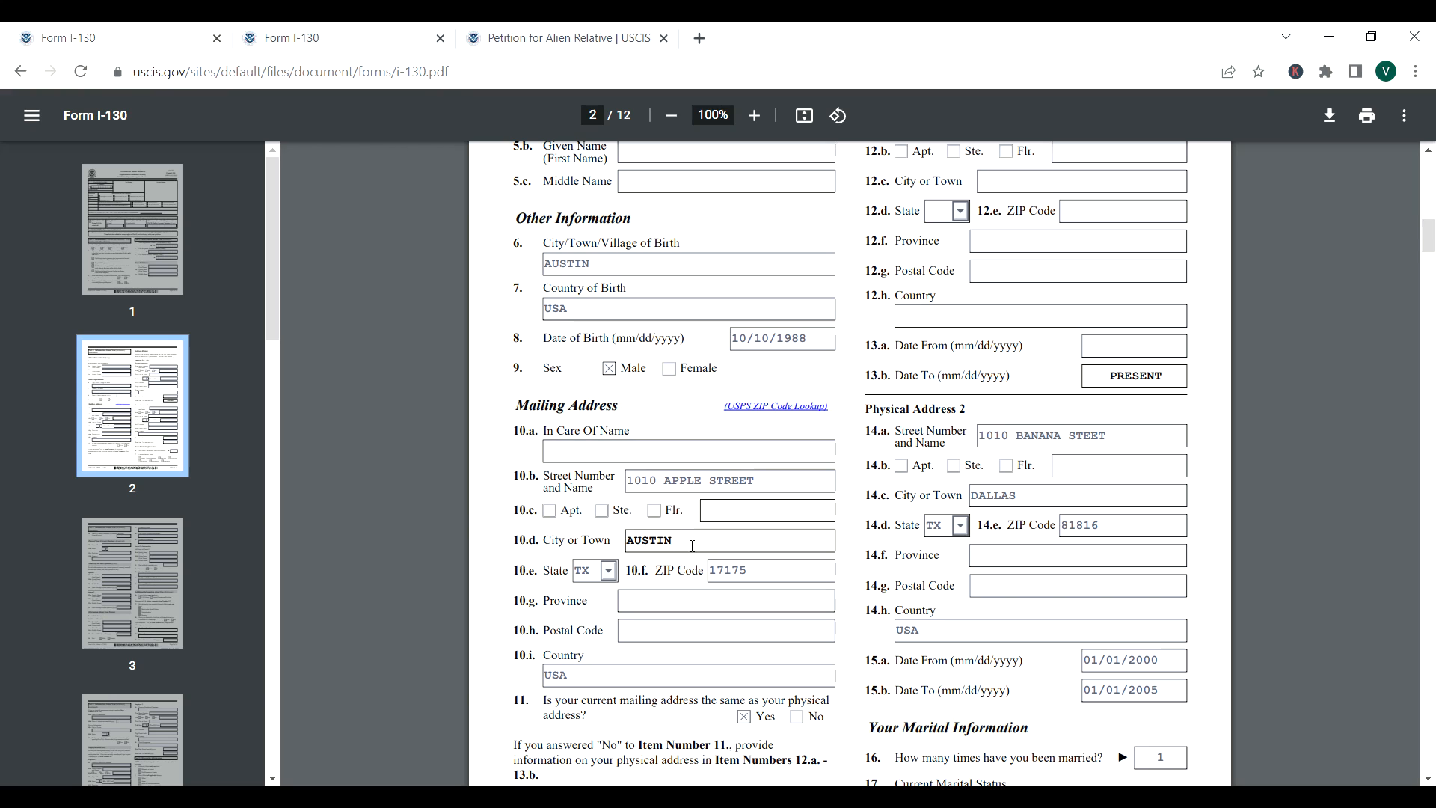
pyautogui.click(775, 573)
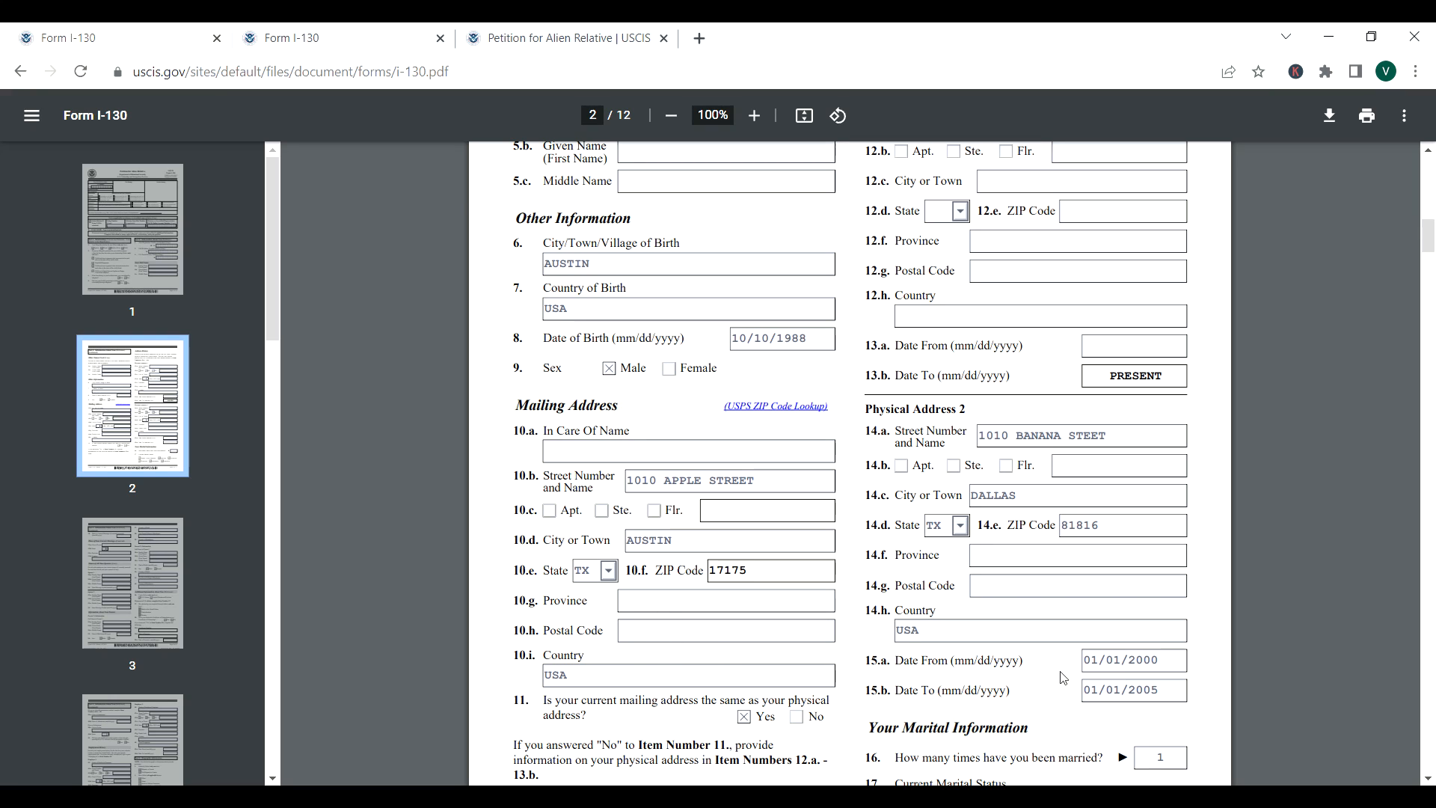
pyautogui.scroll(-3, 1425, 776)
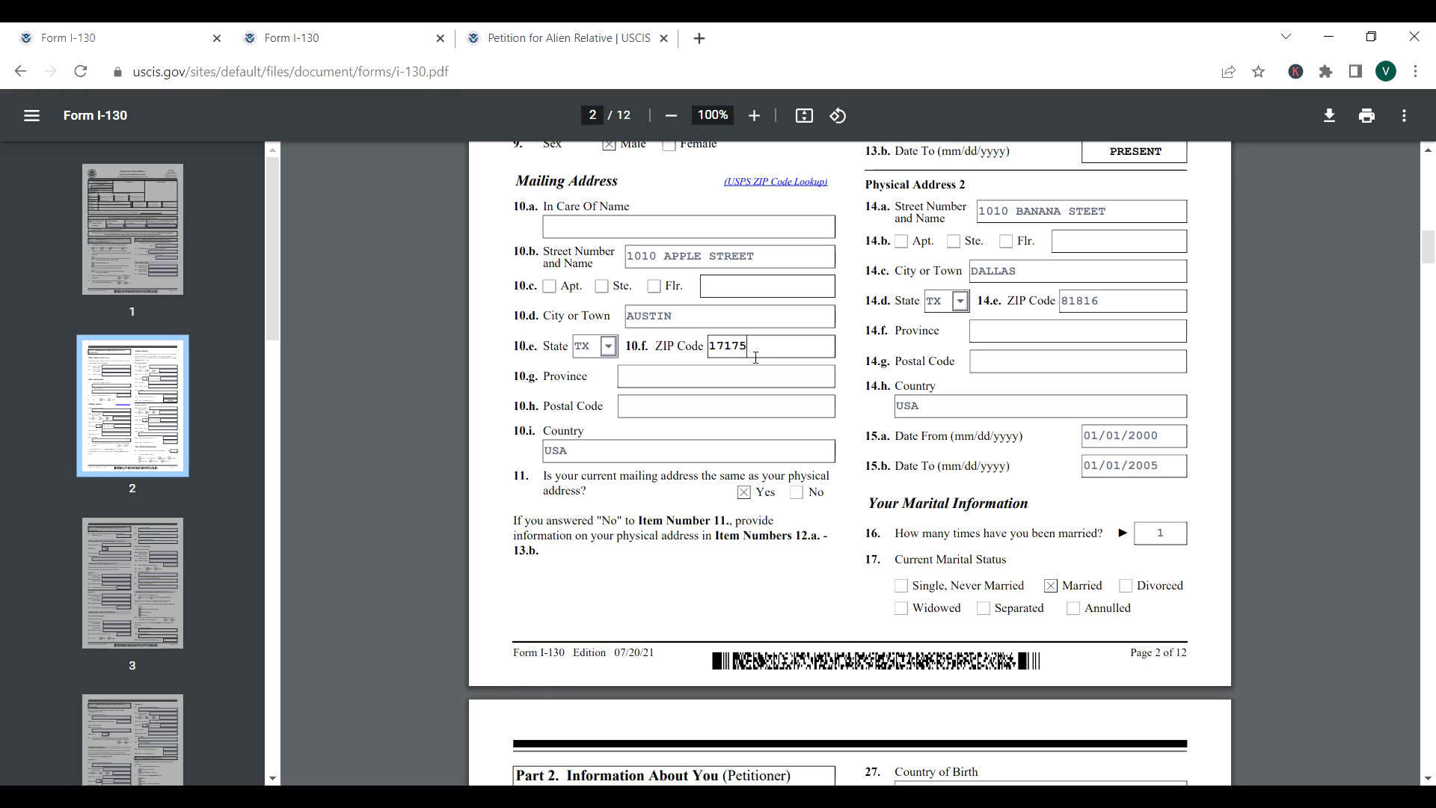
pyautogui.click(596, 455)
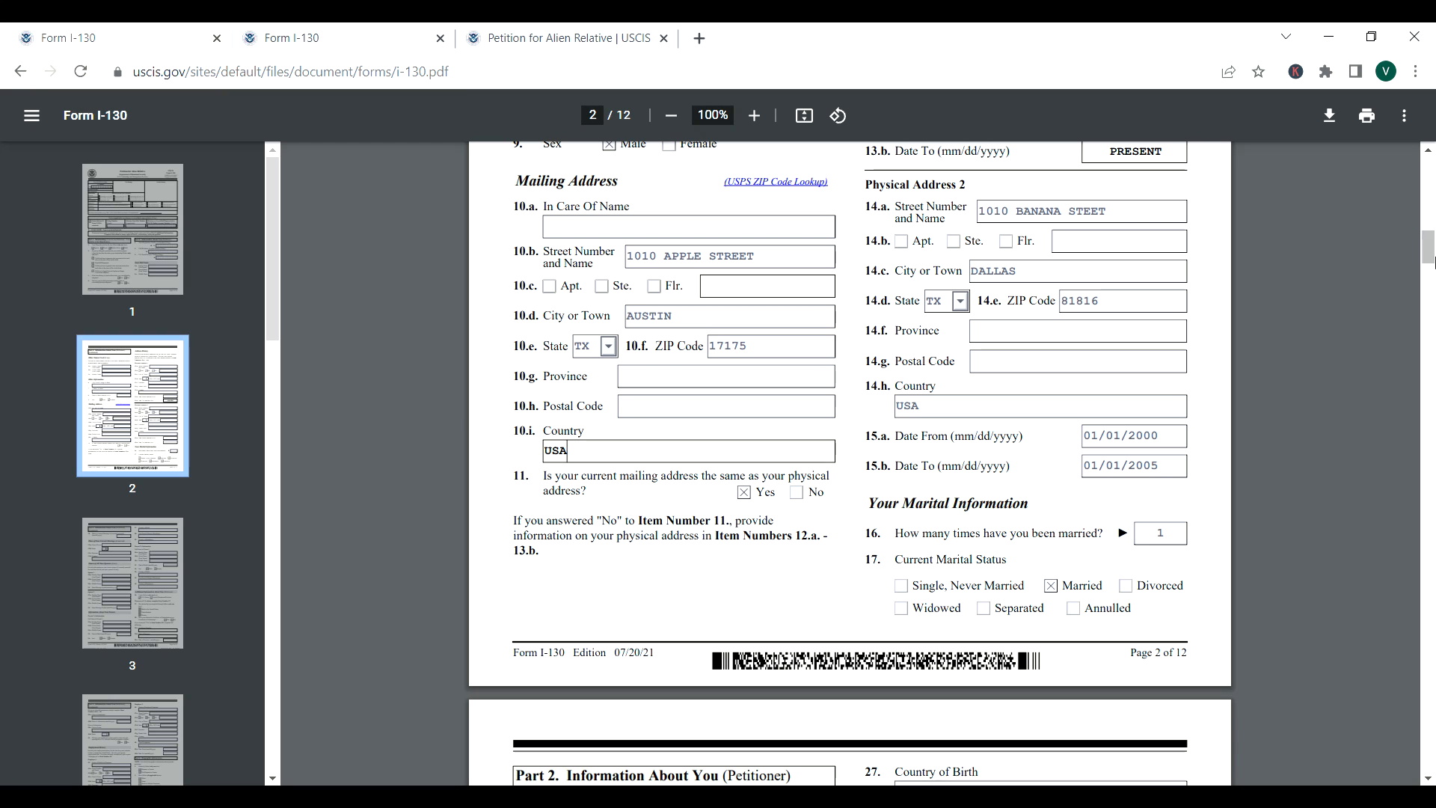
pyautogui.scroll(3, 1427, 157)
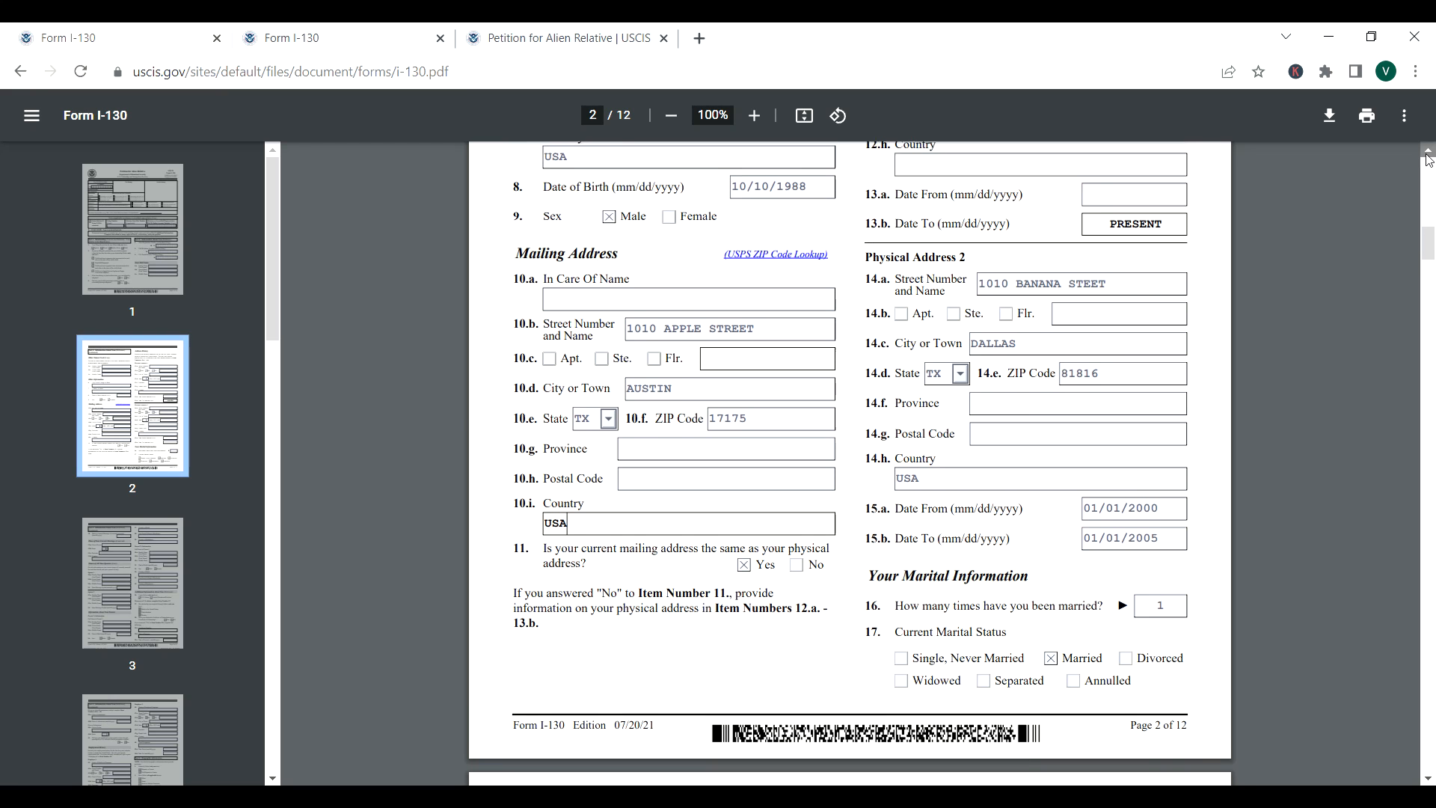
# - Examine the Address History on page 2, covering Physical Address 1 and 2 and their dates in items 12.a to 15.b
pyautogui.scroll(3, 1428, 159)
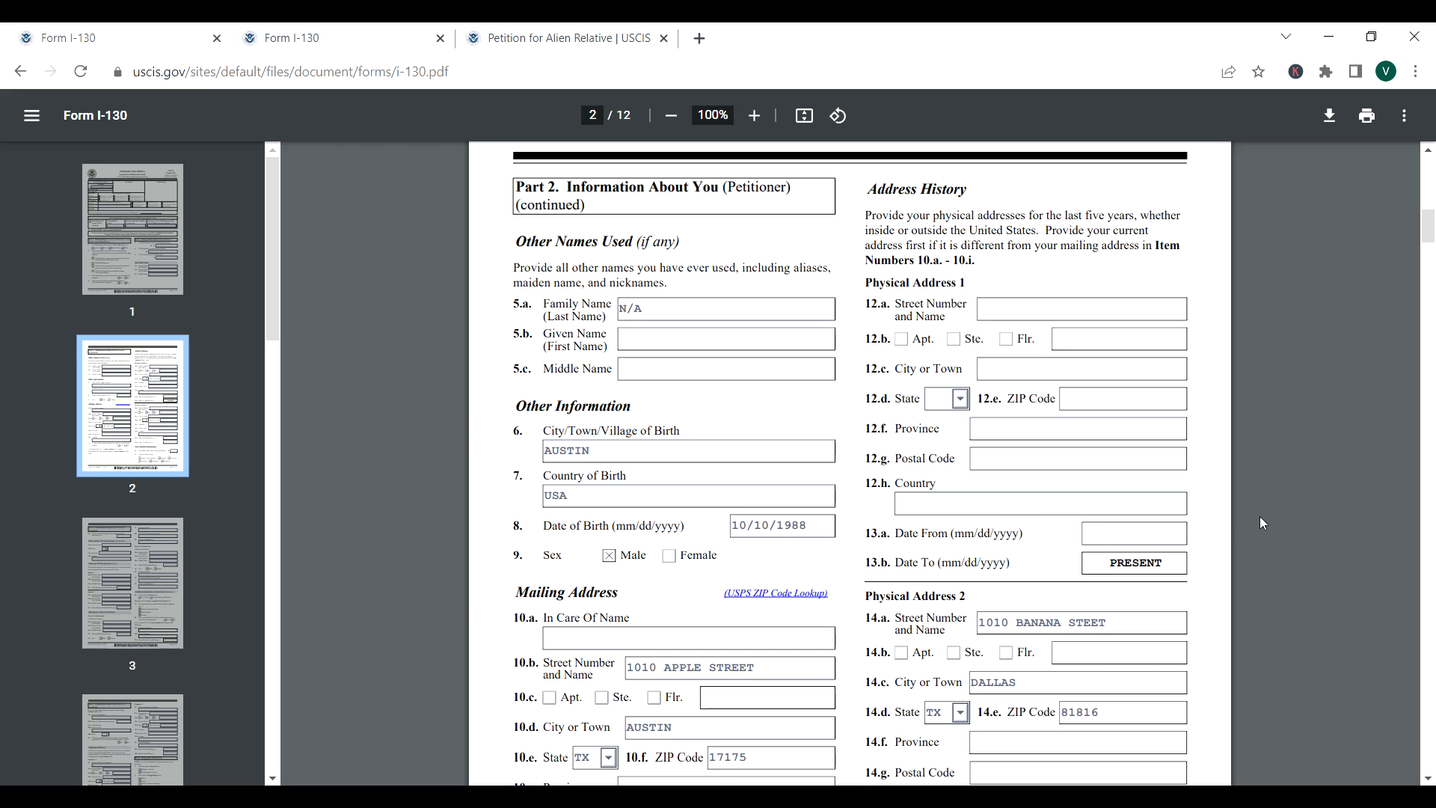
pyautogui.scroll(-2, 1427, 780)
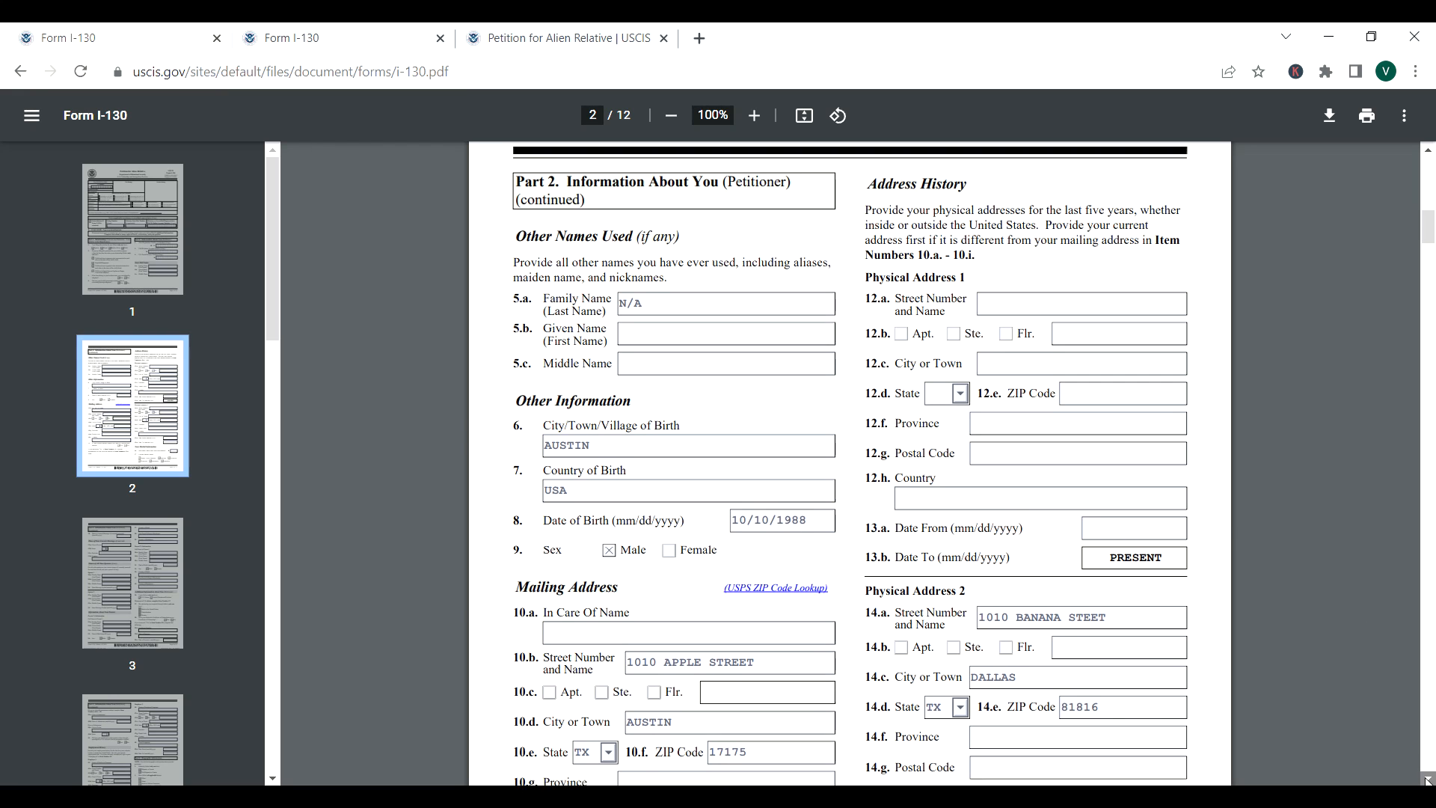
pyautogui.scroll(-4, 1427, 780)
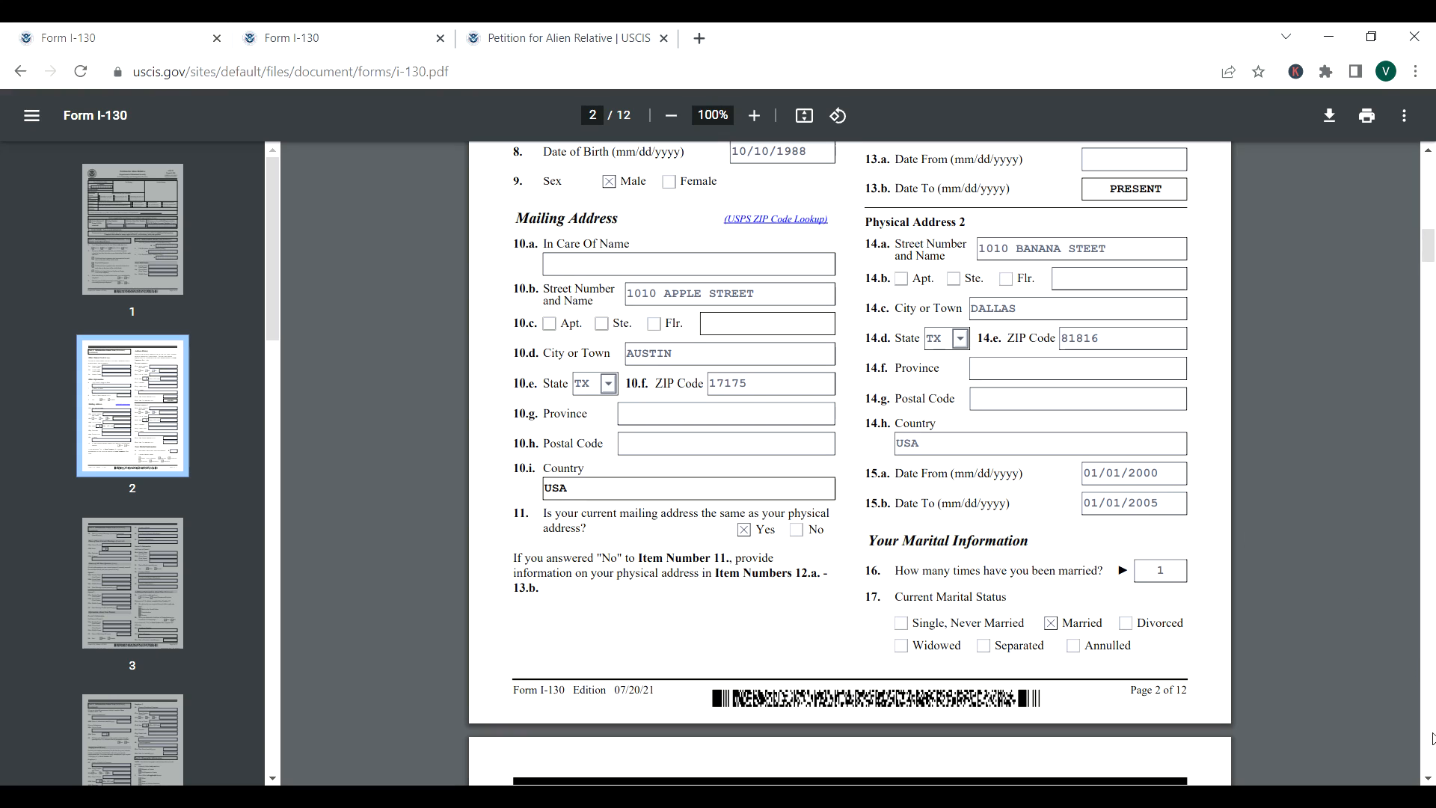
pyautogui.scroll(-8, 1429, 775)
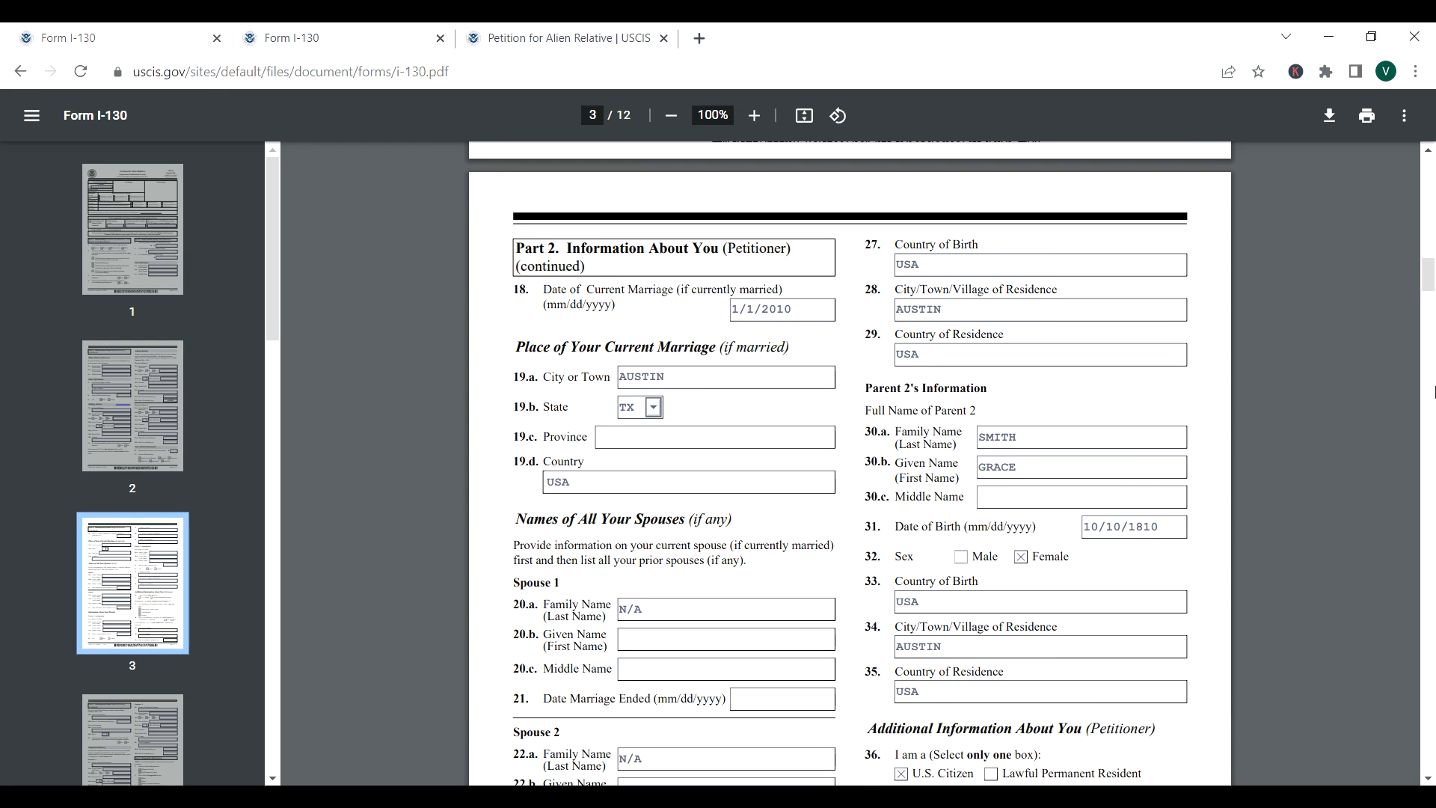
pyautogui.scroll(2, 1429, 155)
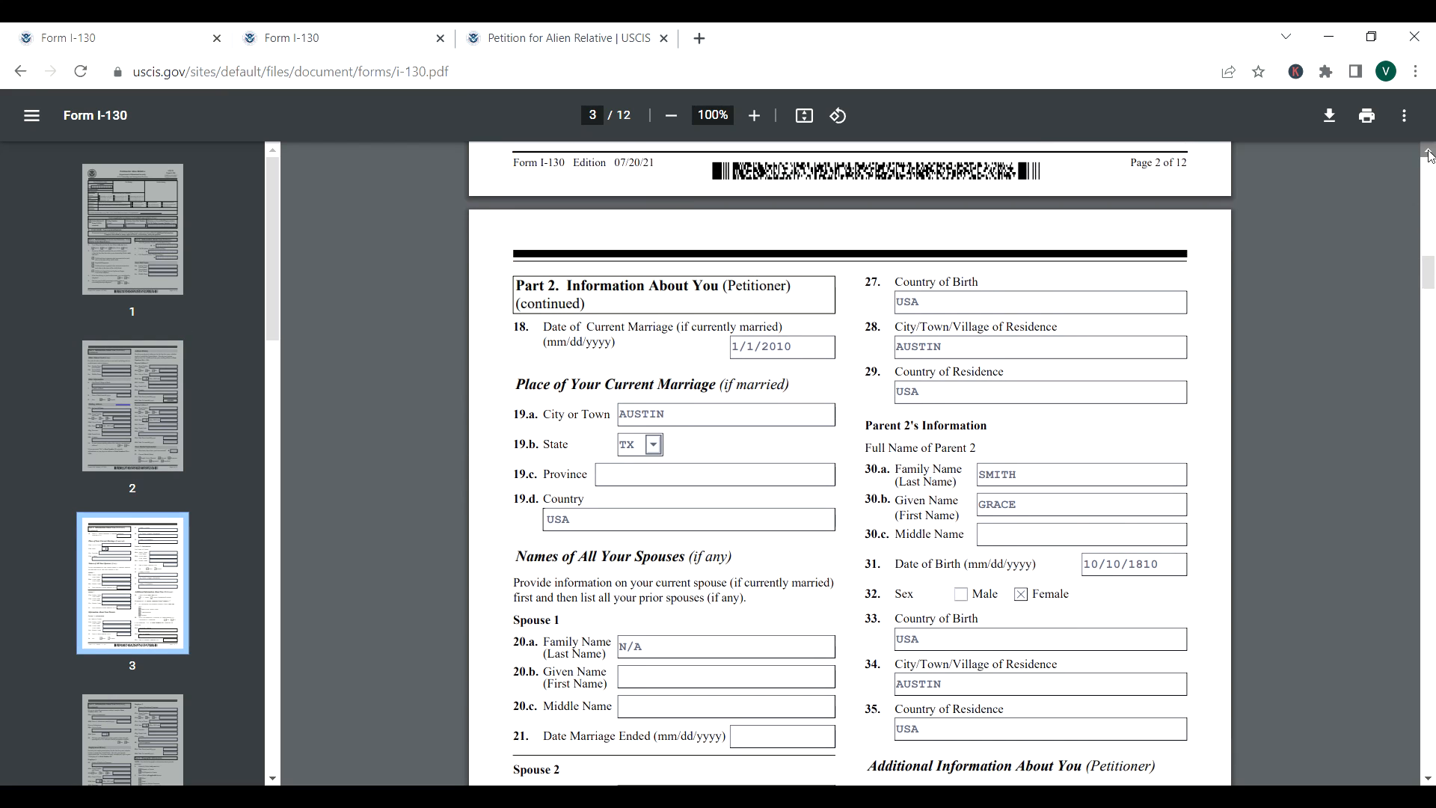
pyautogui.scroll(5, 1429, 155)
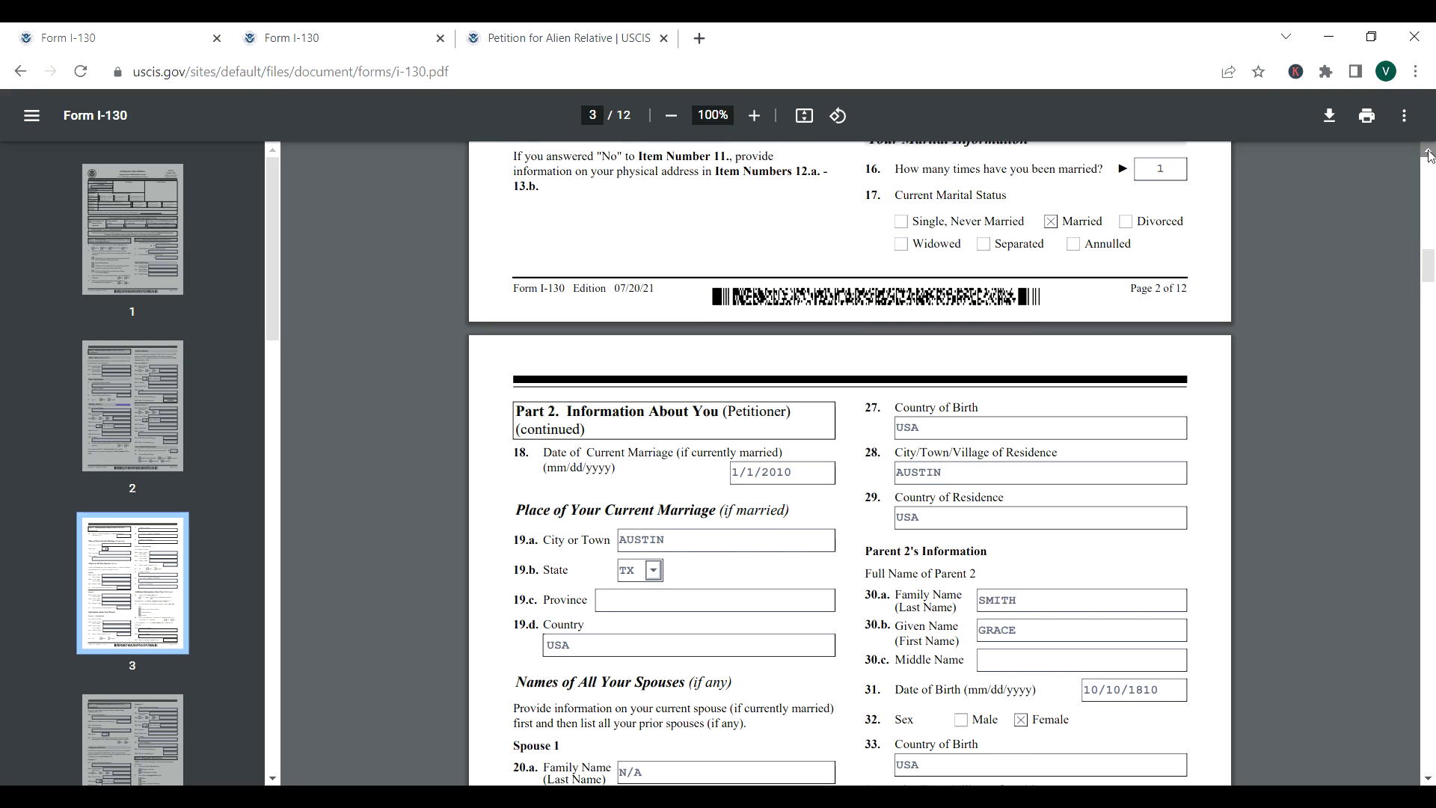
pyautogui.scroll(2, 1429, 155)
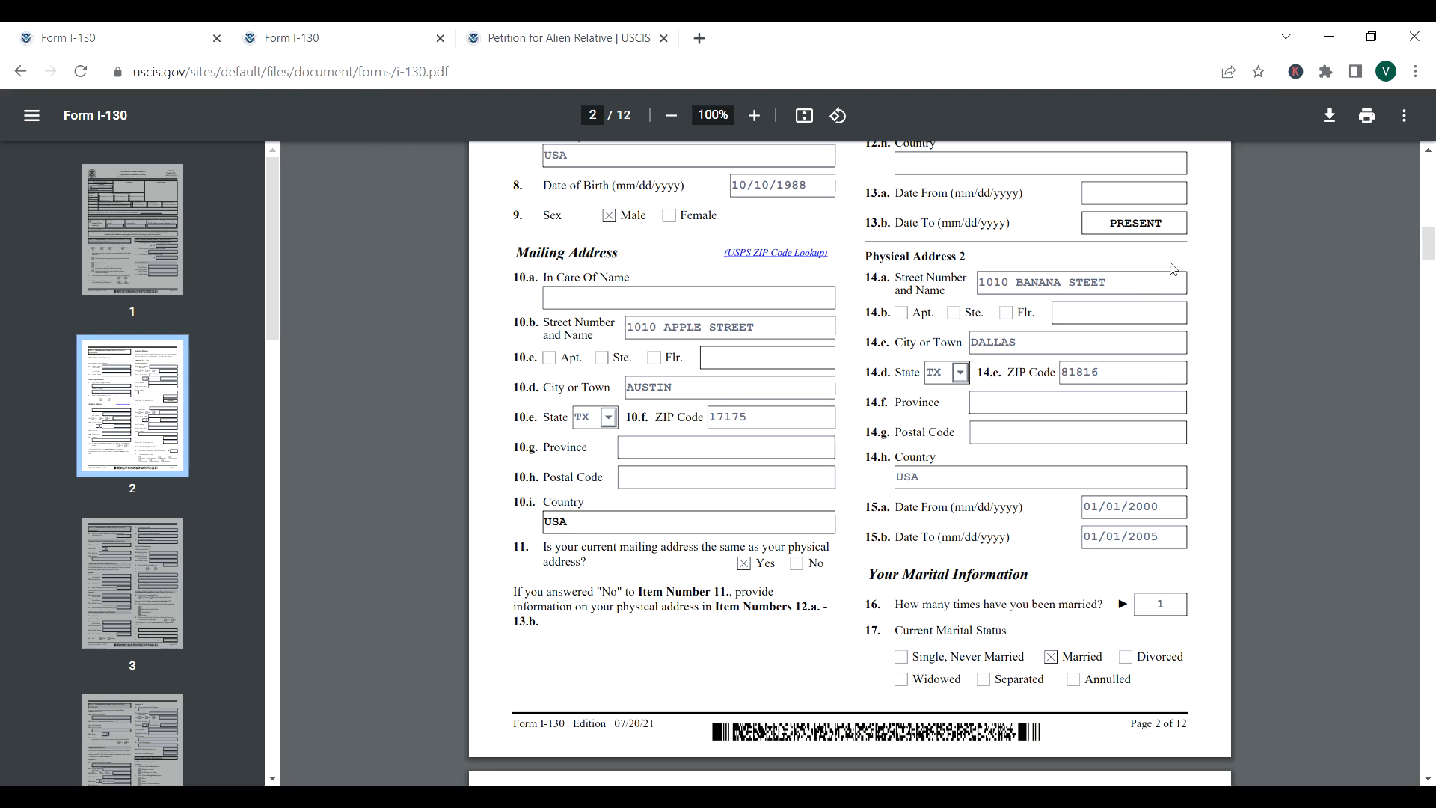
pyautogui.scroll(1, 1429, 155)
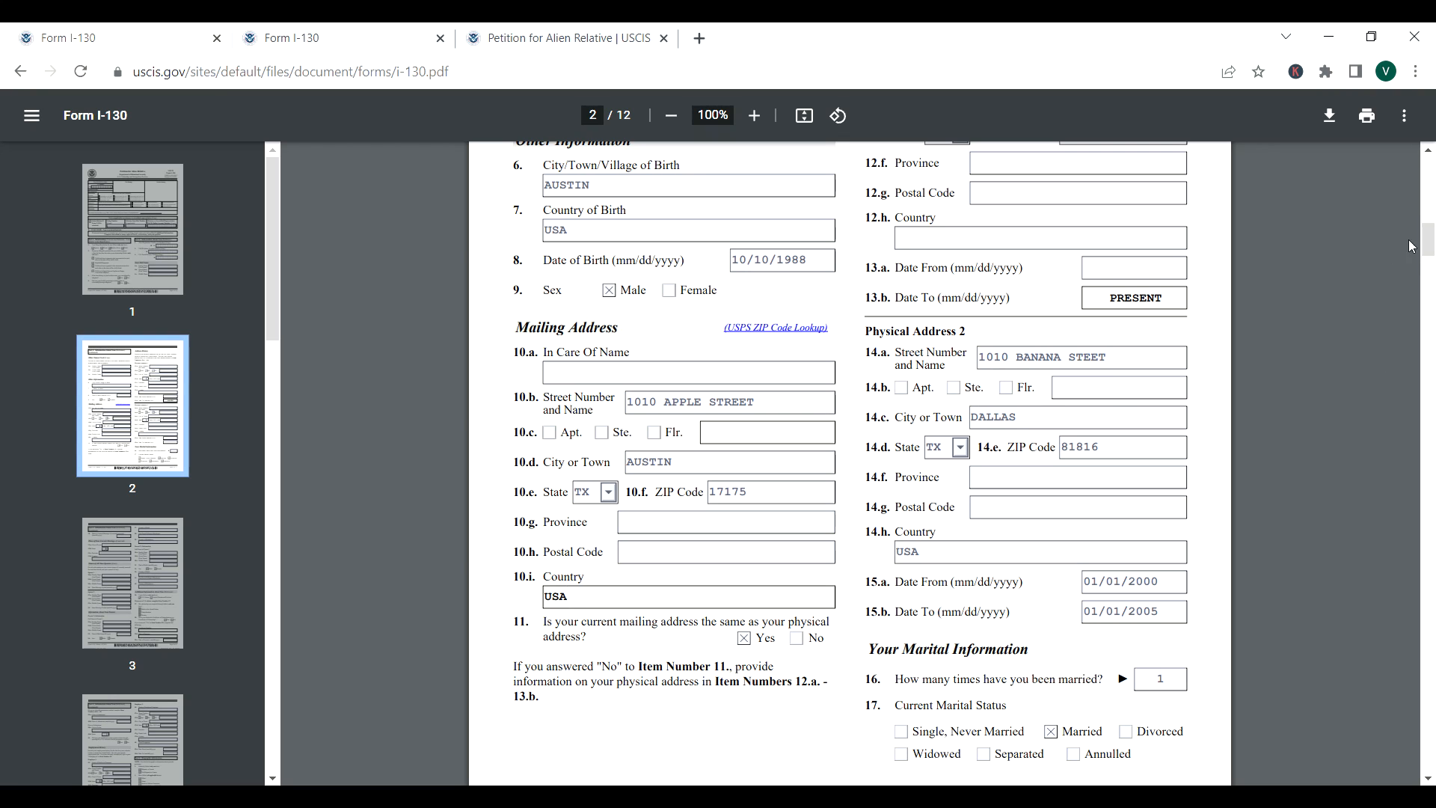
# - Examine the Part 9 Additional Information fields on page 12, and return to the marital information on page 2
pyautogui.moveTo(1425, 246); pyautogui.dragTo(1430, 732)
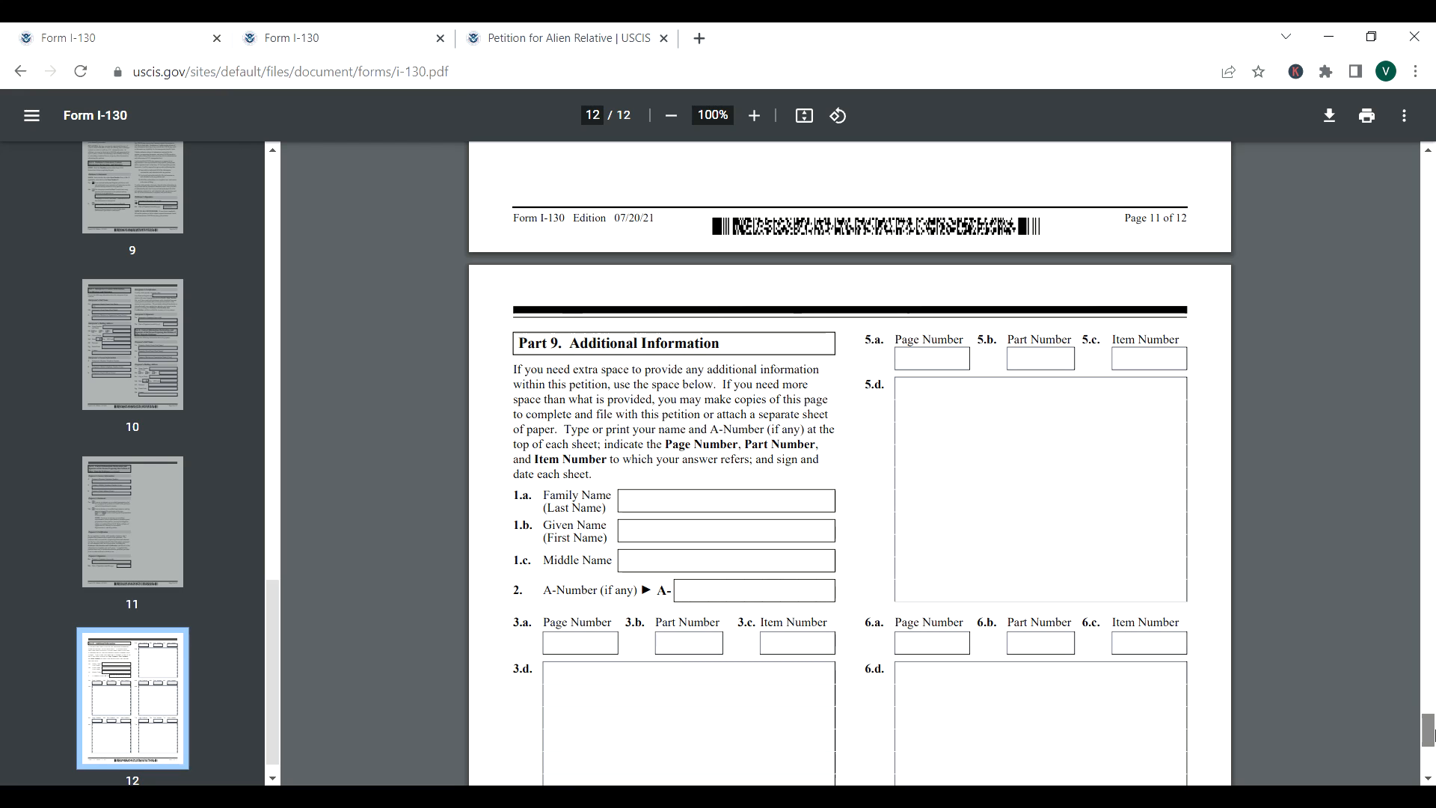
pyautogui.moveTo(1430, 736); pyautogui.dragTo(1430, 262)
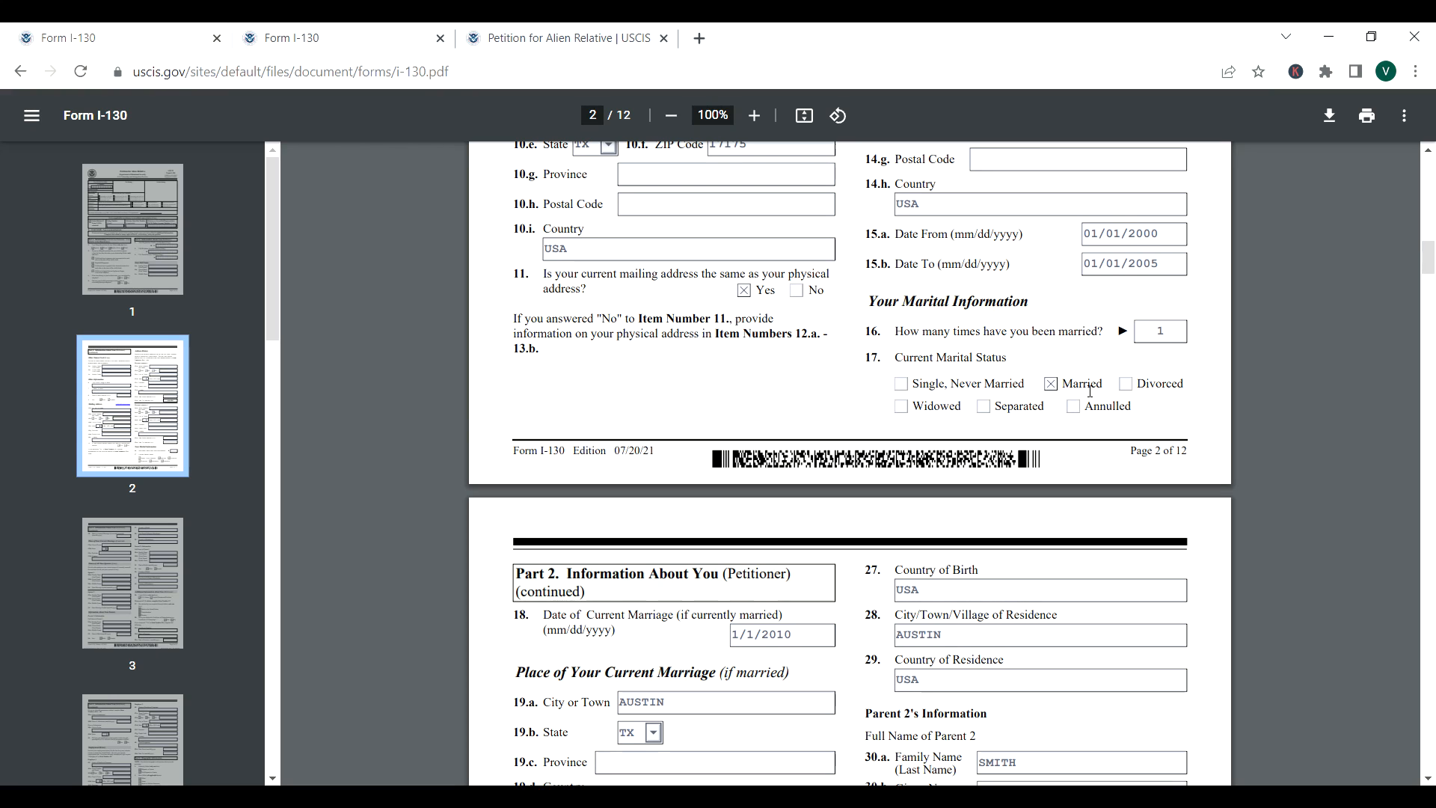
# - Examine the date and place of the current marriage and the names of all spouses in items 18 to 23
pyautogui.scroll(-4, 1428, 774)
pyautogui.scroll(-2, 1429, 778)
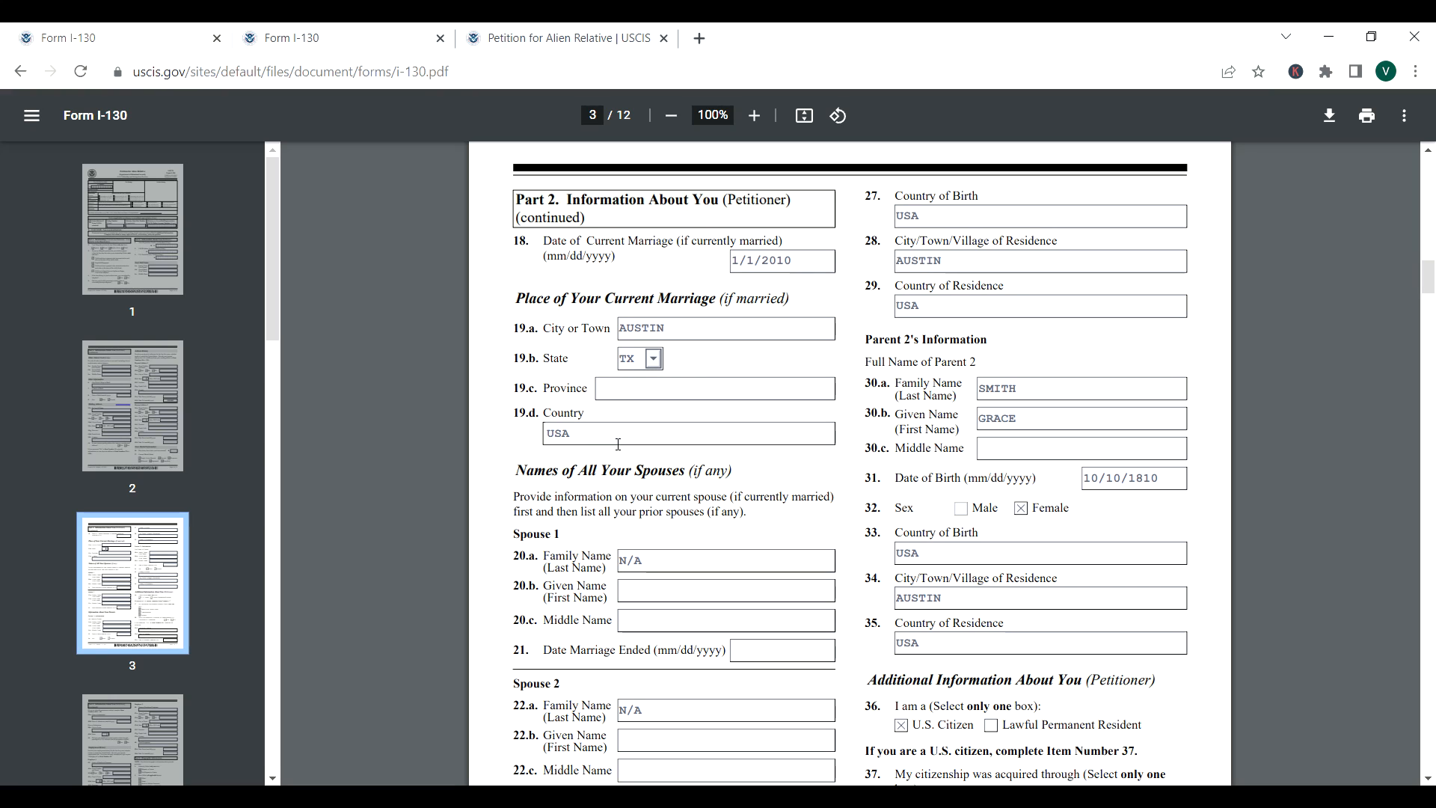
pyautogui.scroll(-3, 1424, 778)
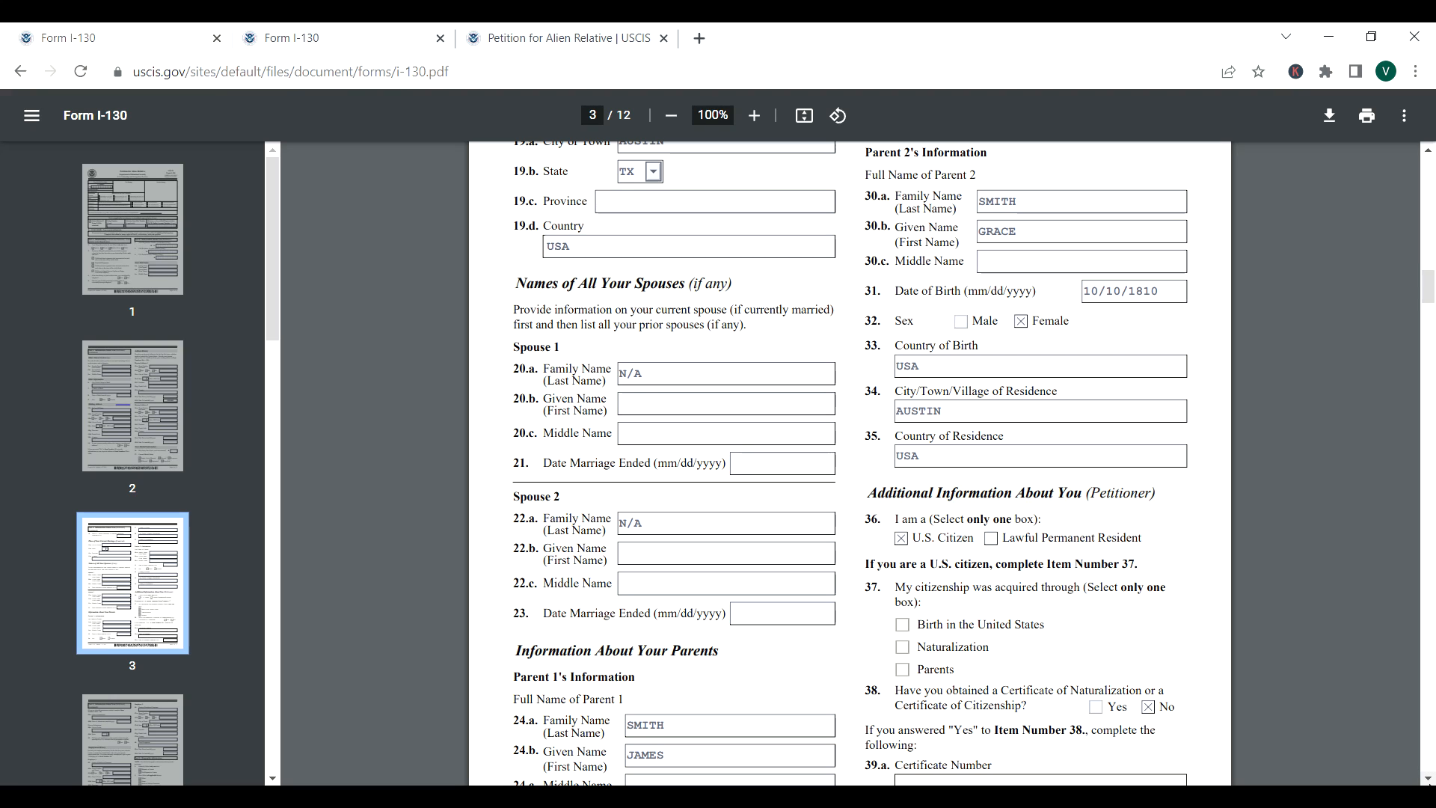
# - Examine the details of Parent 1 and Parent 2 on page 3, including names, birth and residence fields in items 24.a to 35
pyautogui.scroll(-5, 1428, 780)
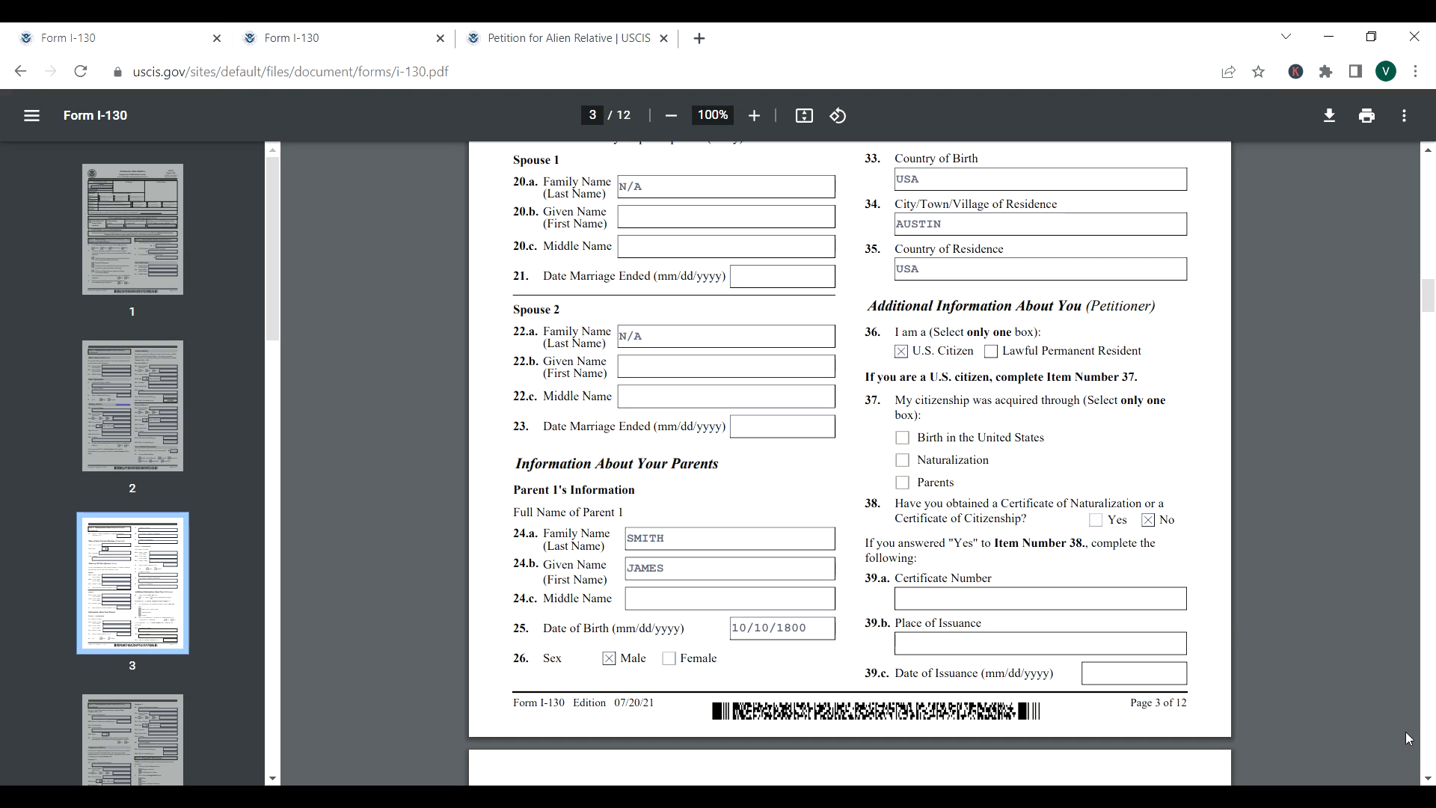
pyautogui.click(1428, 779)
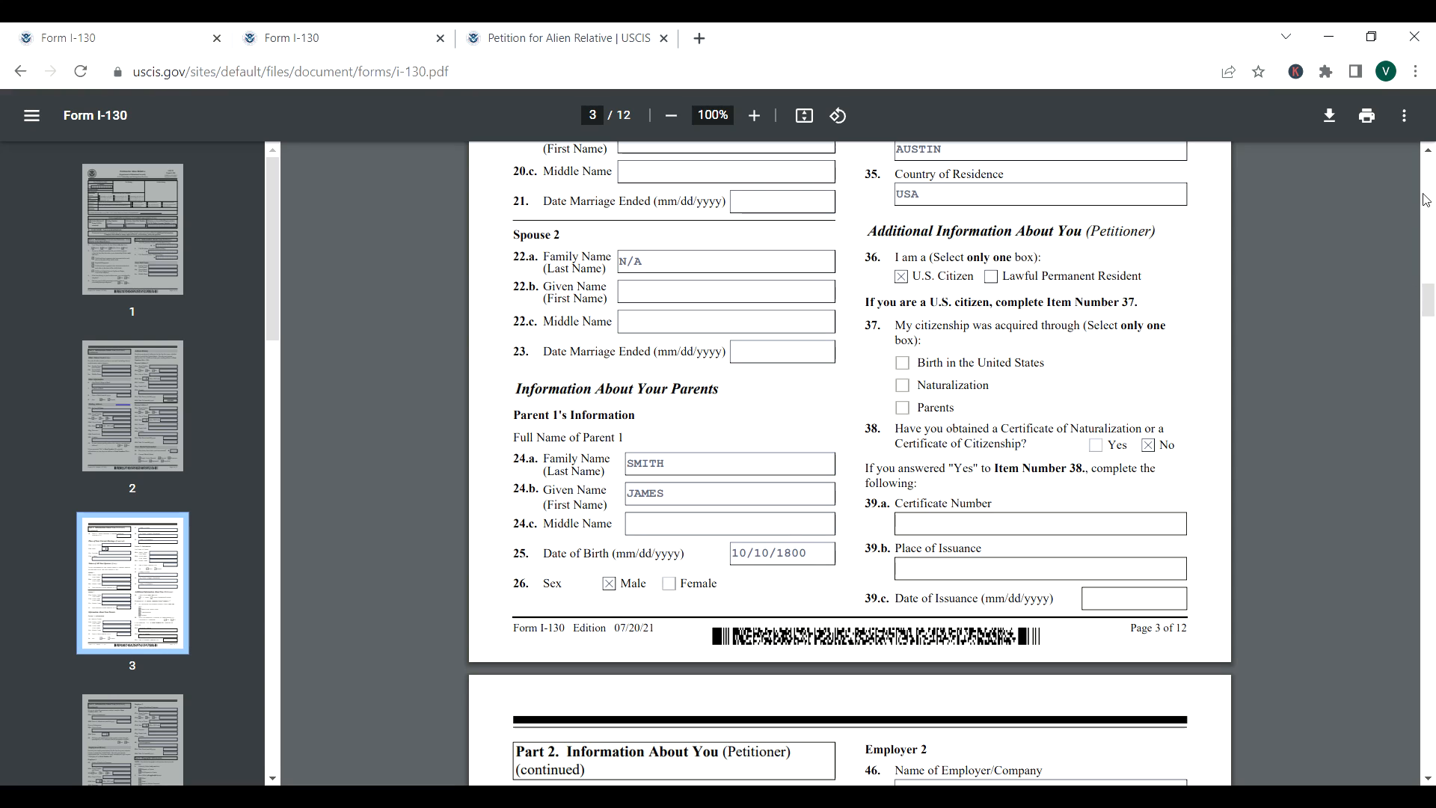
pyautogui.click(1430, 163)
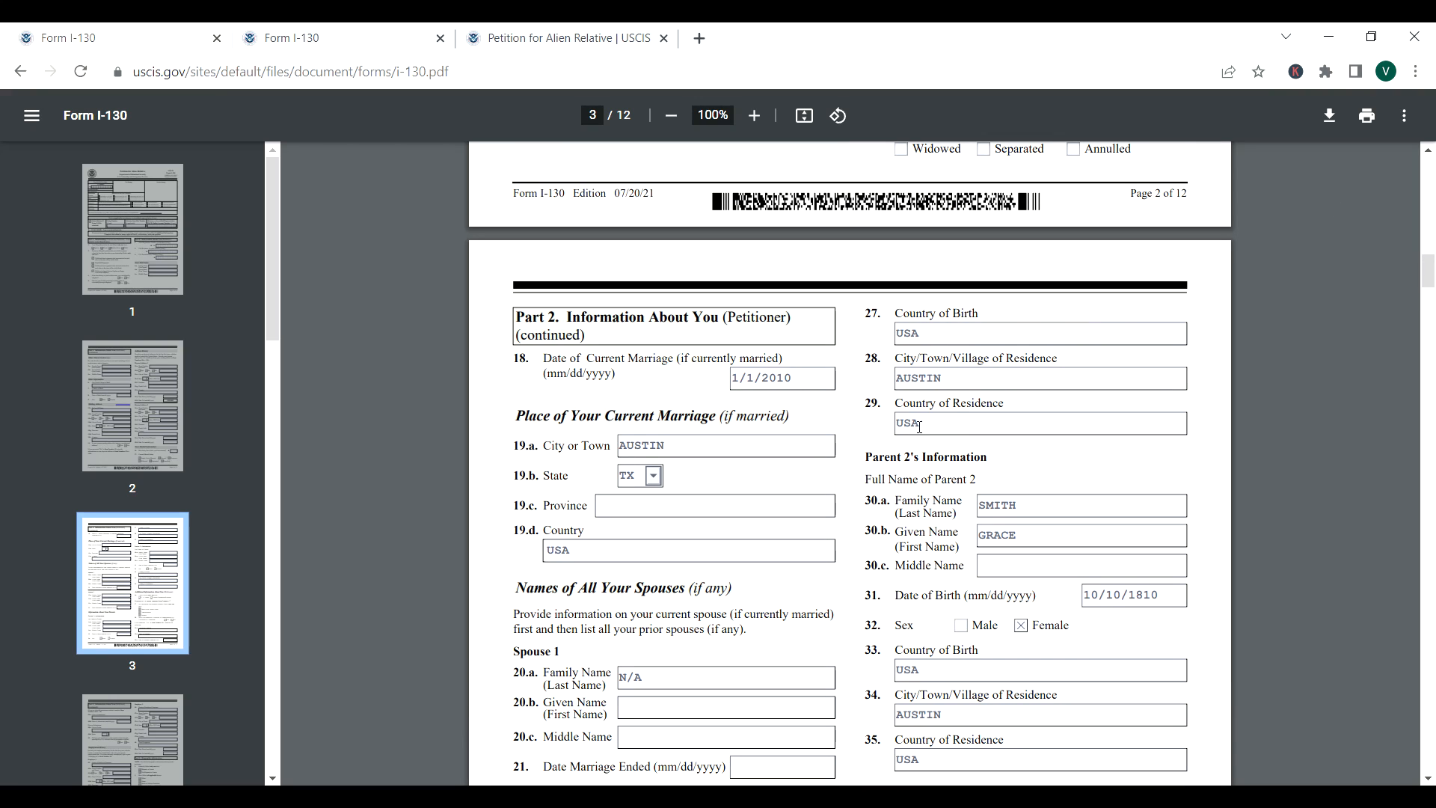
pyautogui.click(948, 338)
pyautogui.scroll(-3, 1427, 778)
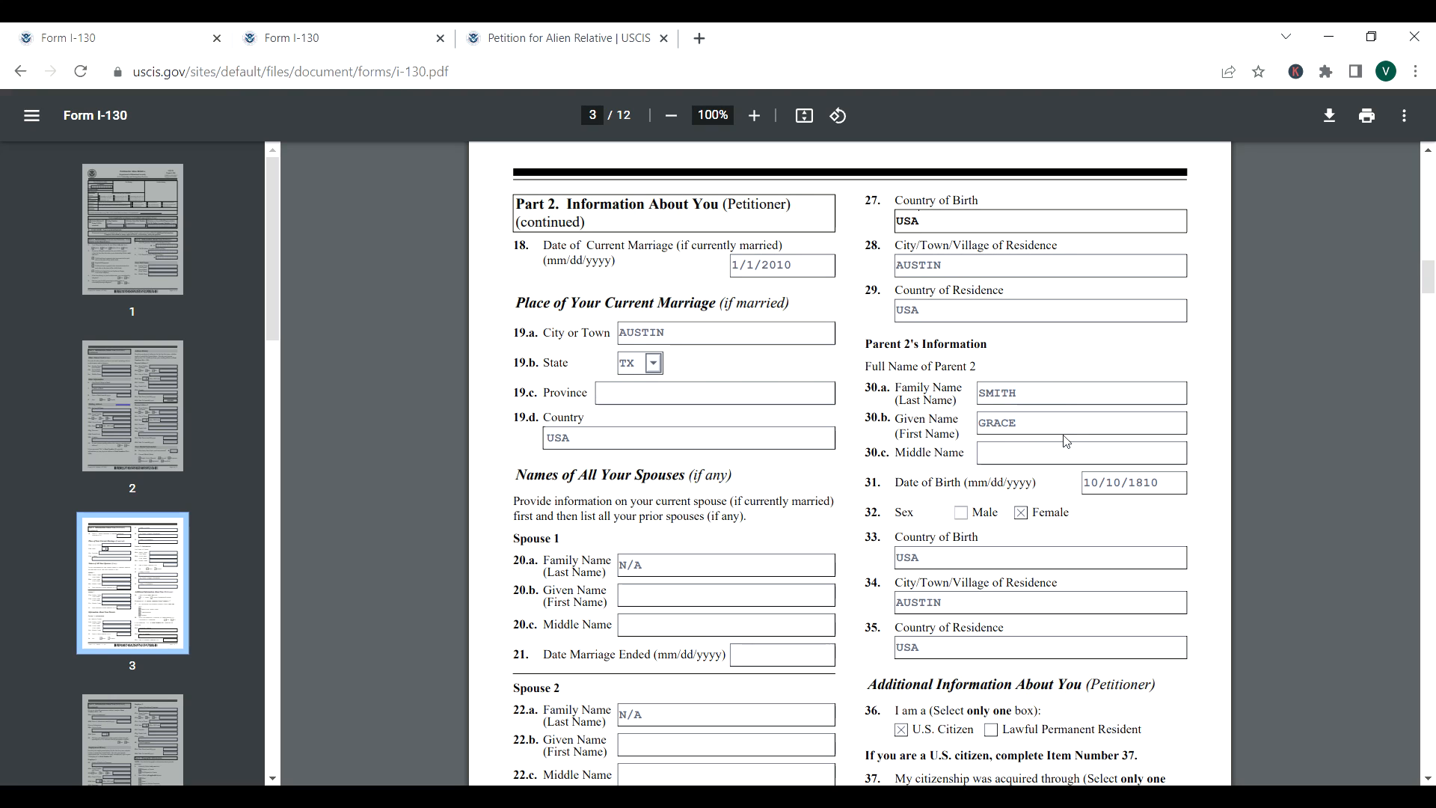
pyautogui.scroll(-4, 1428, 778)
pyautogui.click(1429, 779)
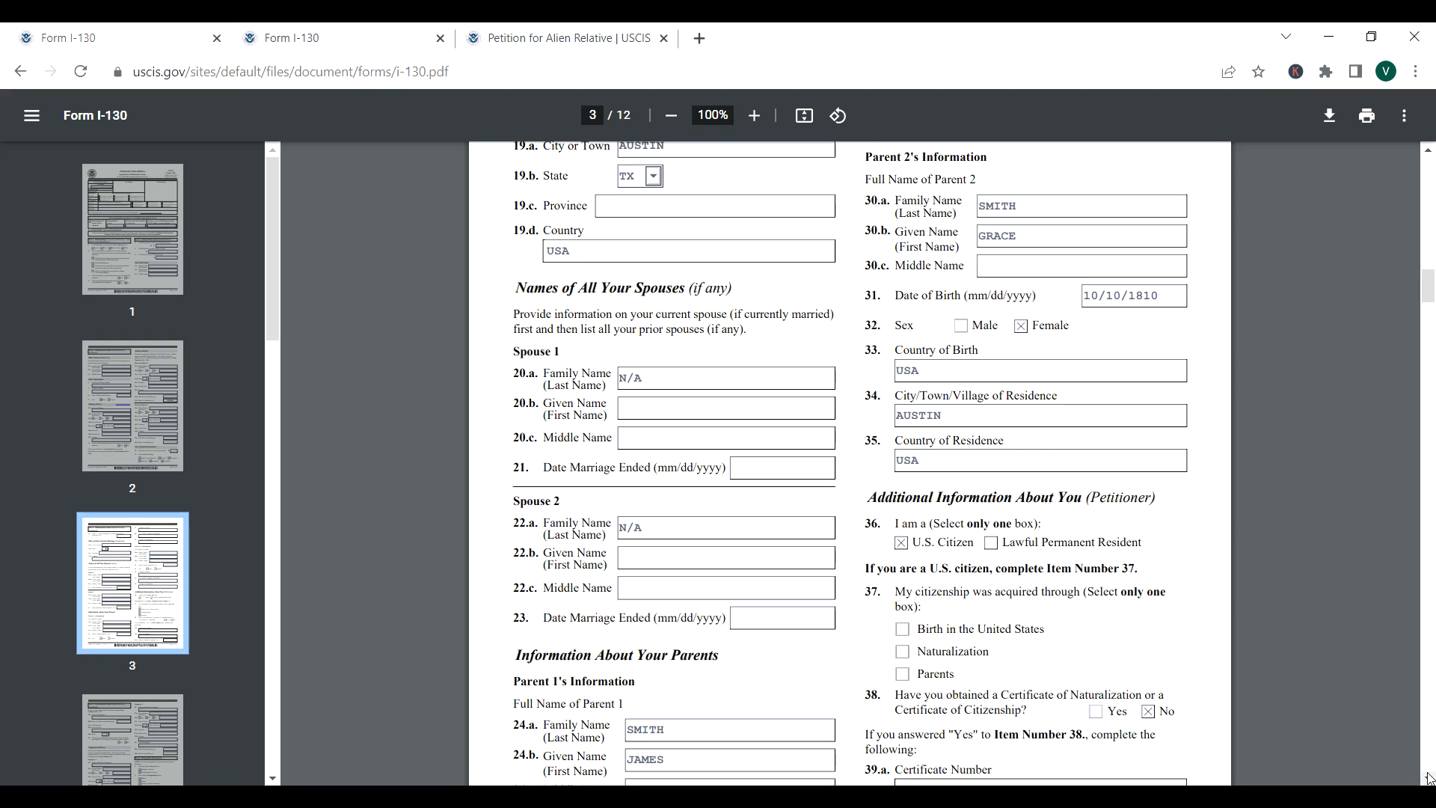
# - Examine the petitioner's citizenship questions in items 36 to 39.c and the lawful permanent resident questions in items 40.a to 41
pyautogui.scroll(-3, 1429, 778)
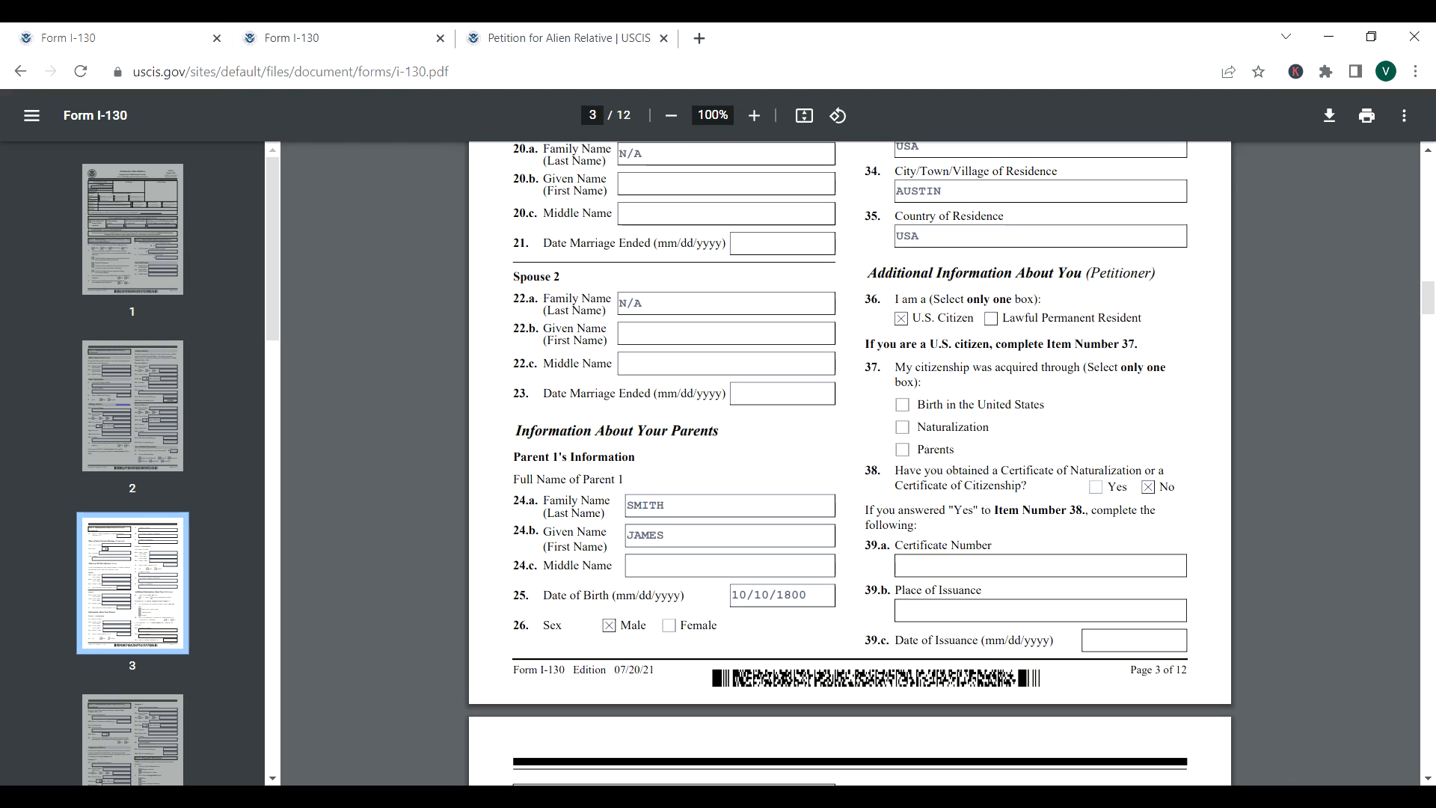
pyautogui.scroll(-4, 1428, 779)
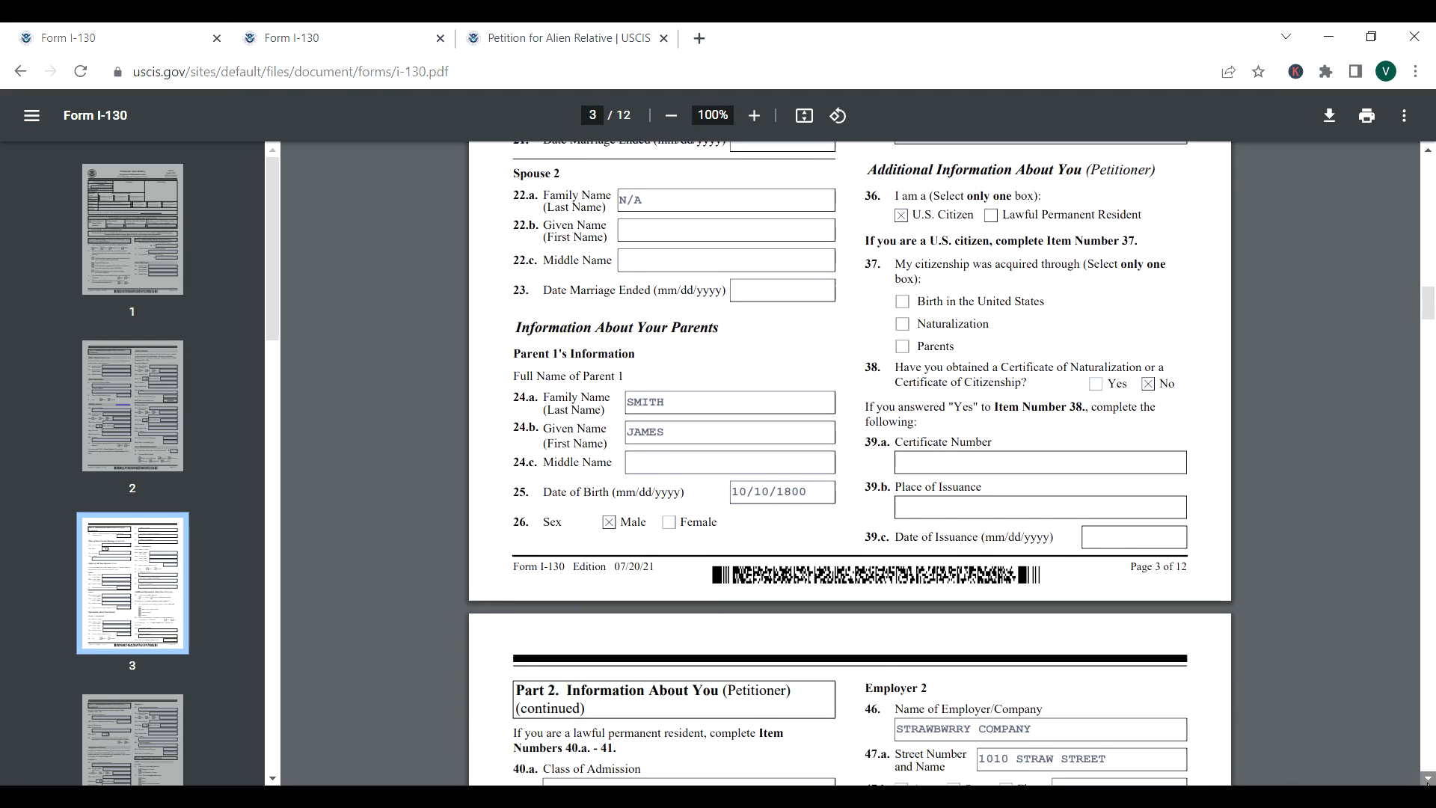
pyautogui.scroll(-3, 1428, 778)
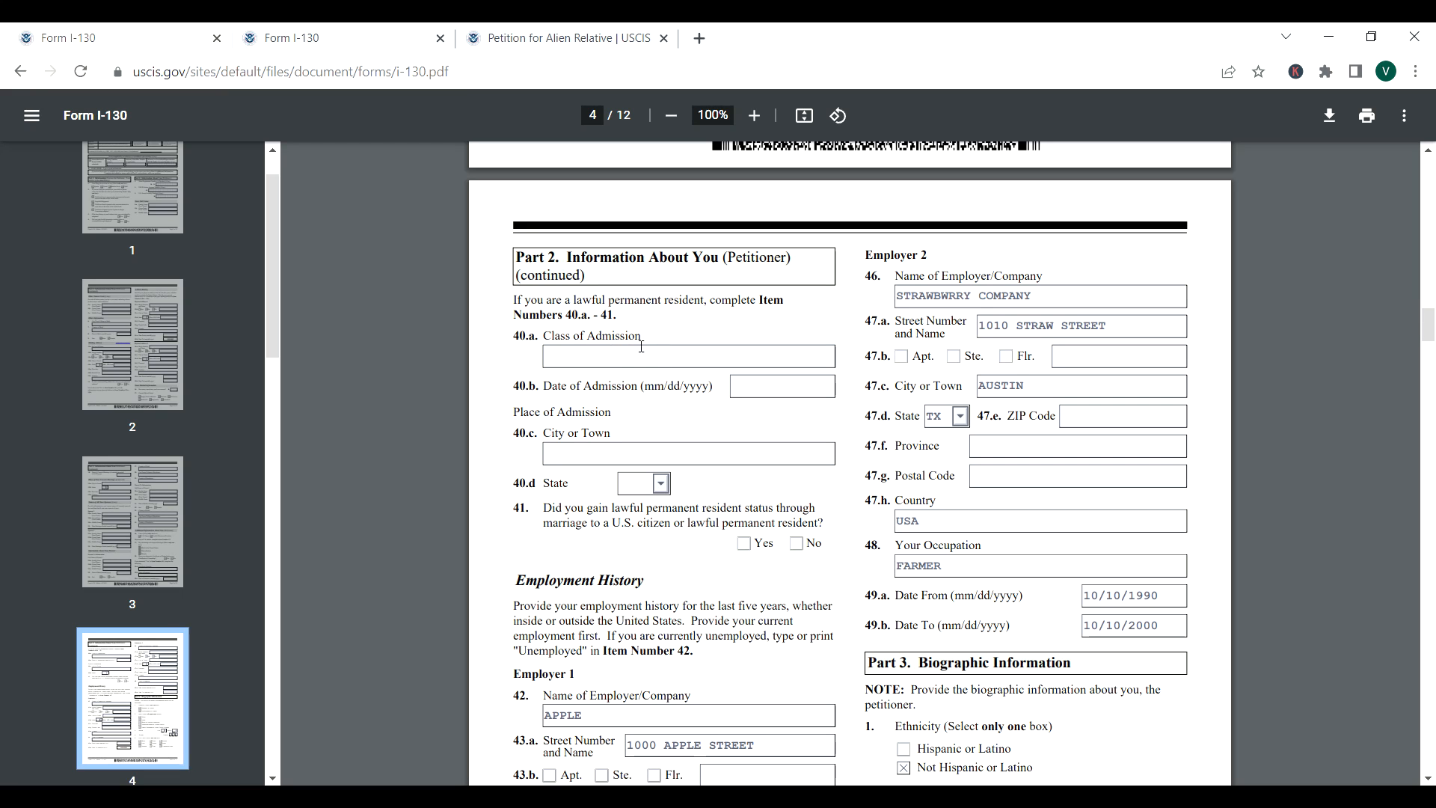
pyautogui.click(1430, 163)
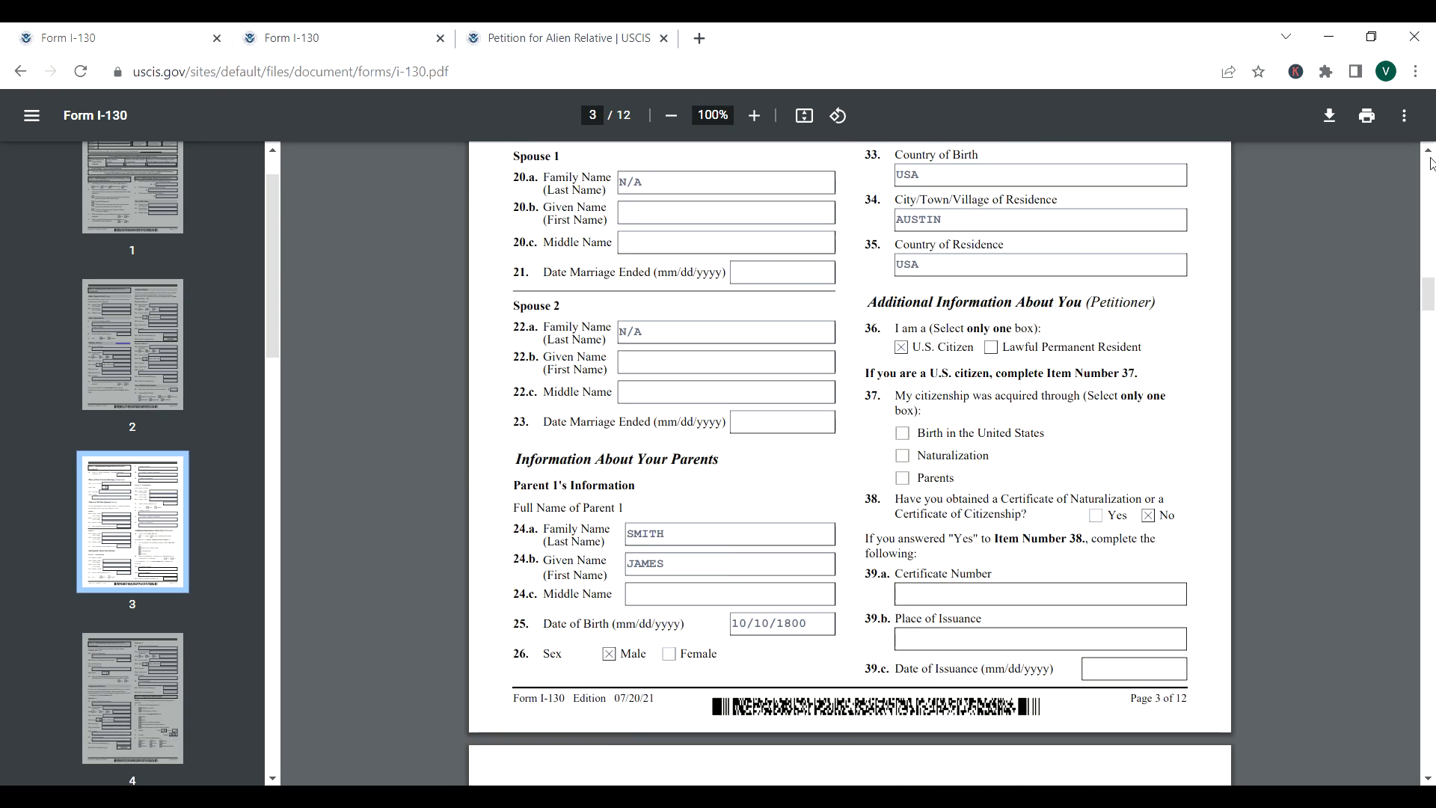
pyautogui.click(1430, 163)
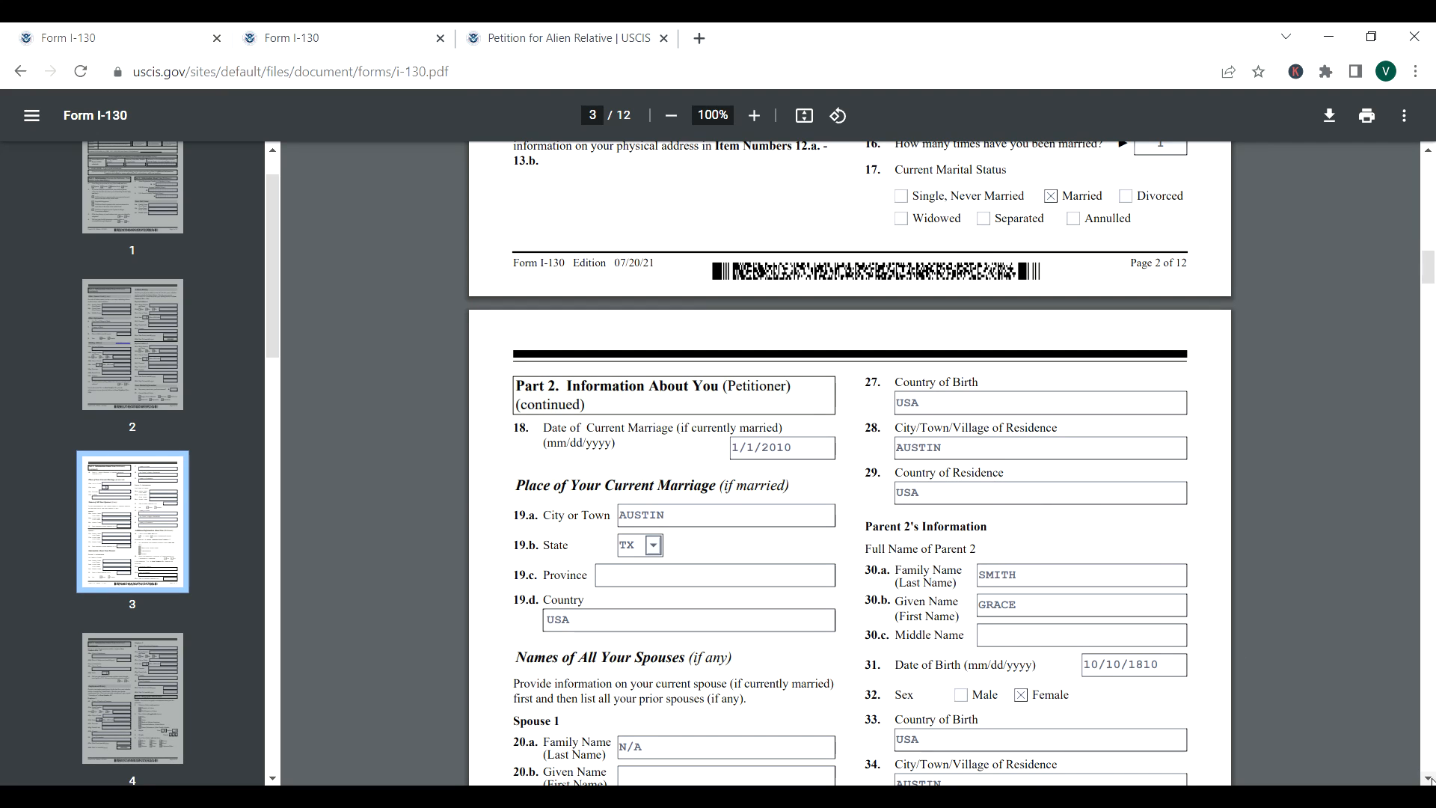
pyautogui.scroll(-7, 1429, 778)
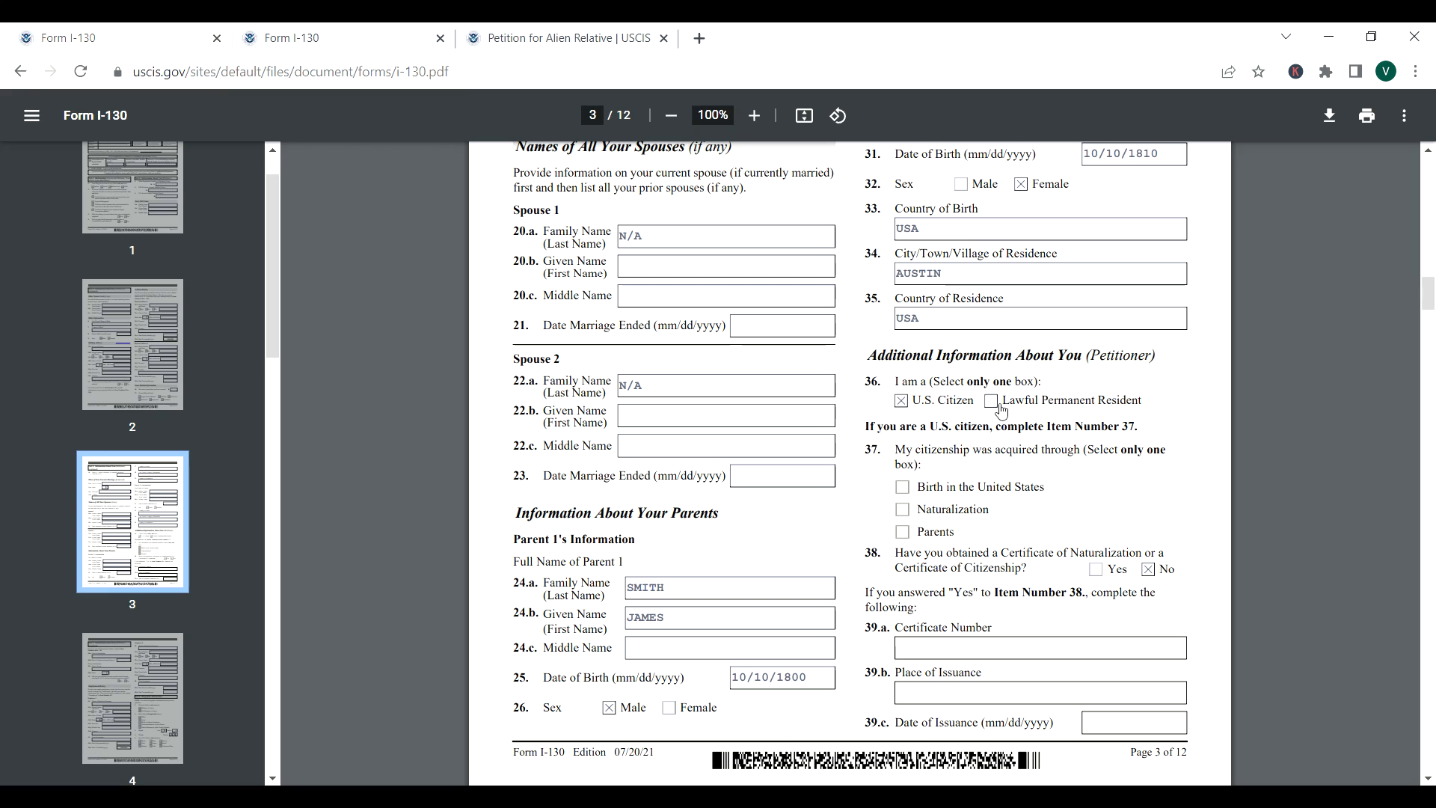
pyautogui.scroll(-5, 1428, 779)
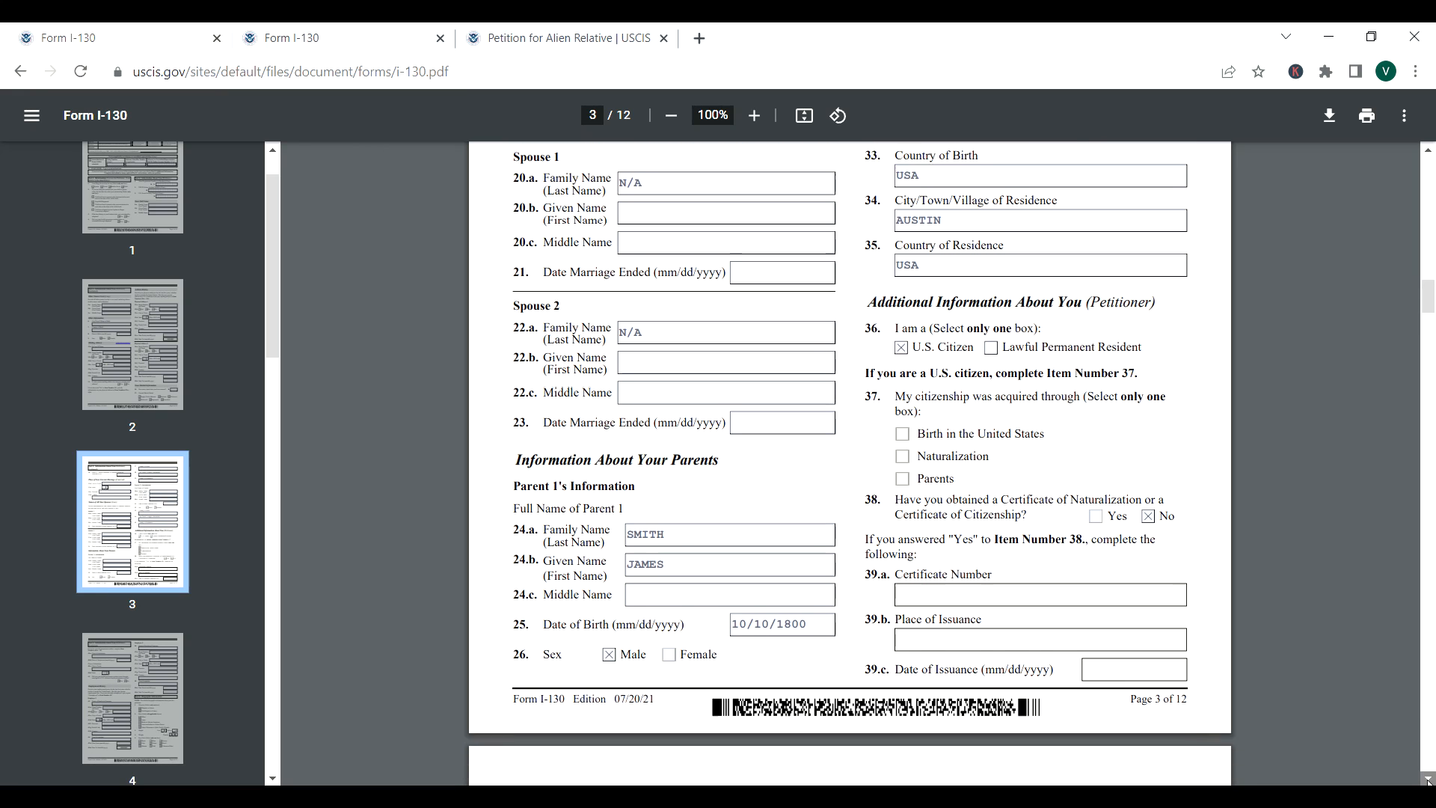
pyautogui.scroll(-3, 1427, 779)
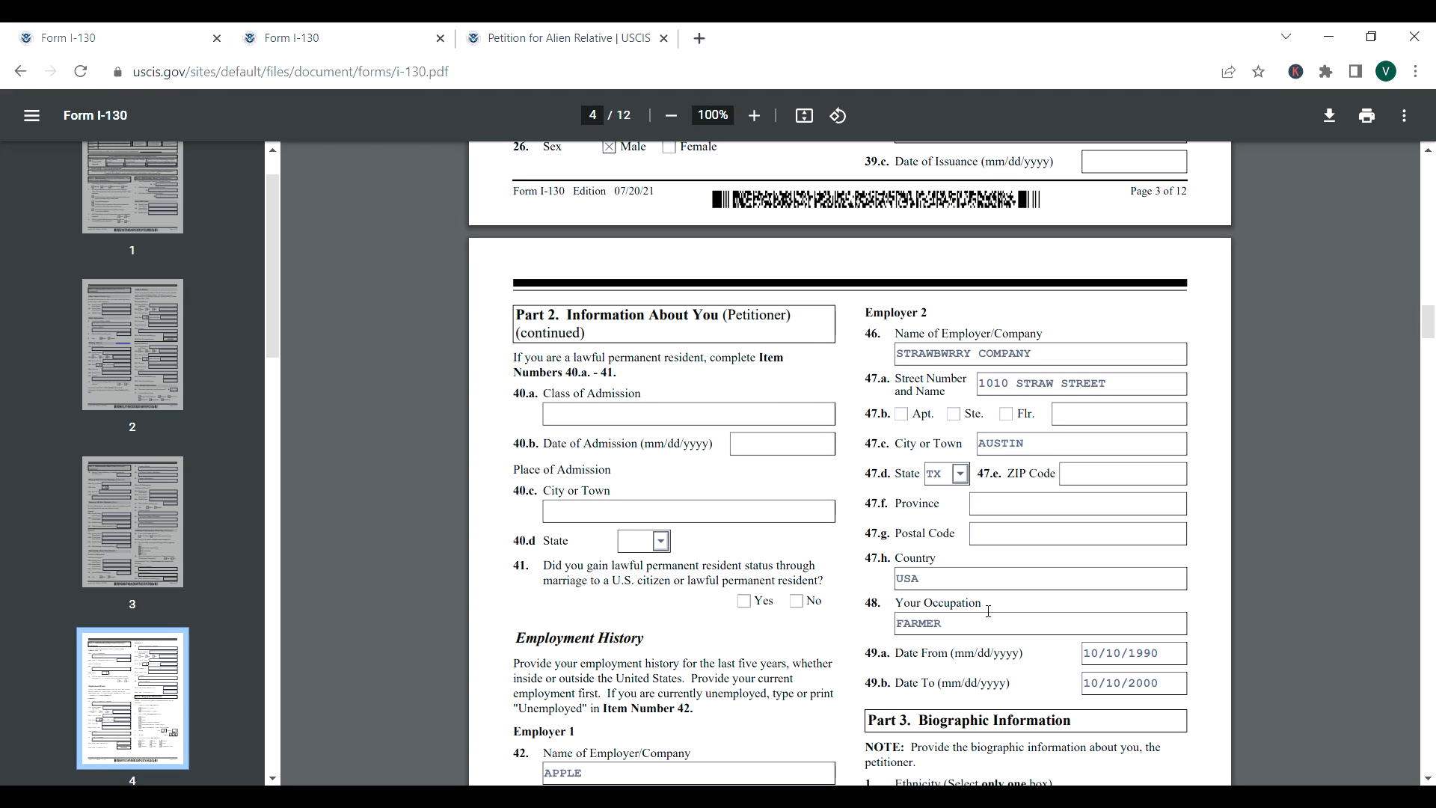
# - Change the Employer 1 company name in item 42 to "APPLE CCTV"
pyautogui.scroll(-5, 1428, 780)
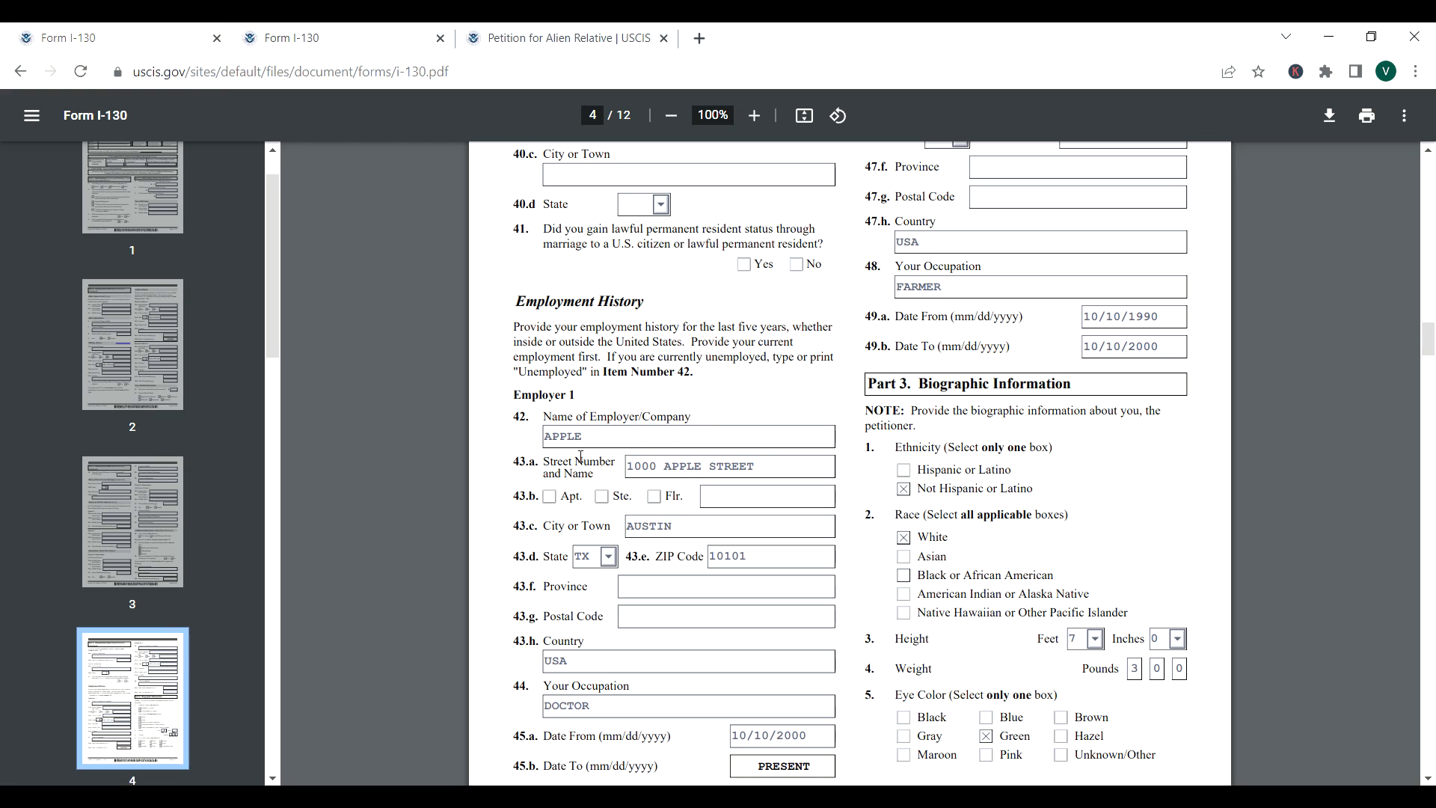
pyautogui.click(617, 433)
pyautogui.write('cc')
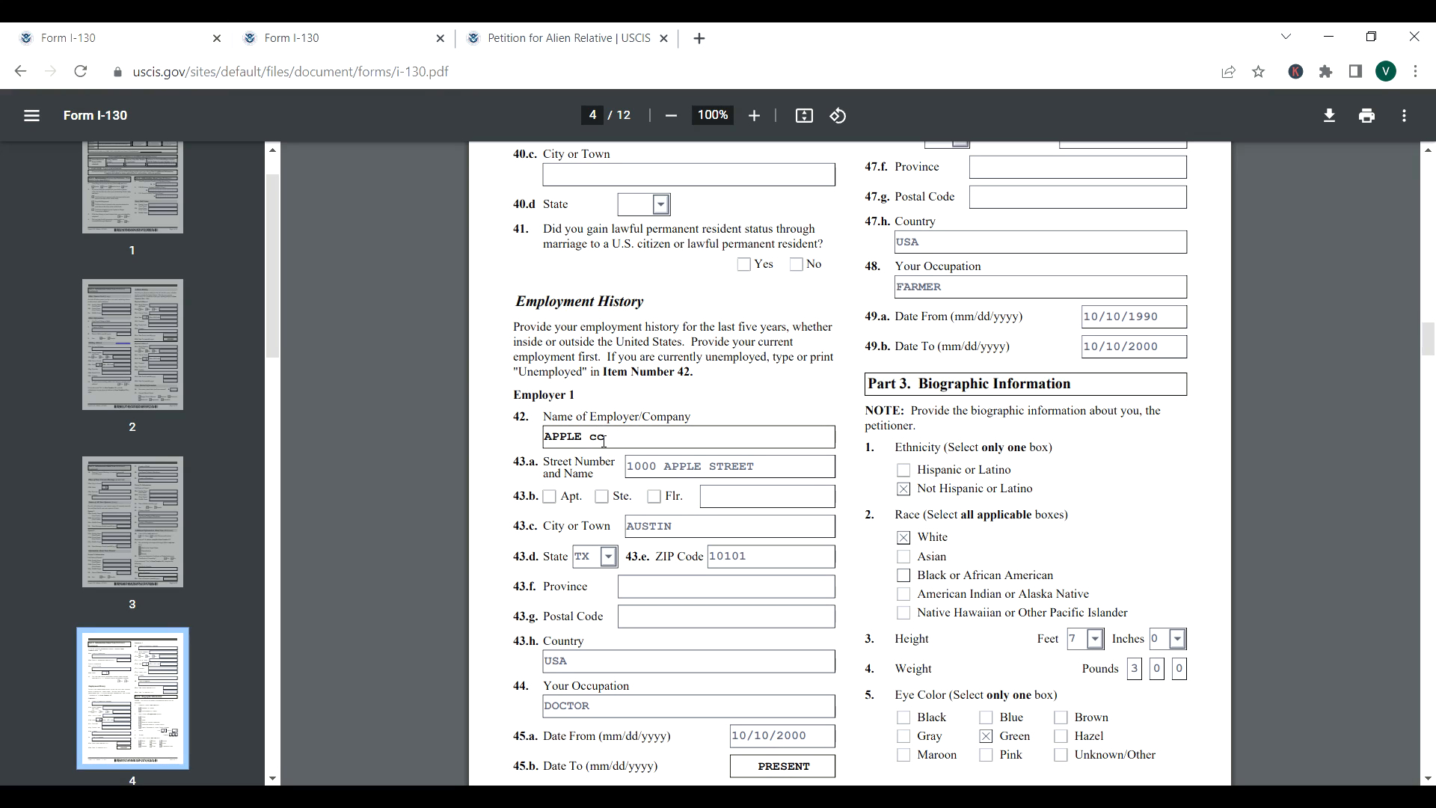
pyautogui.press('BackSpace')
pyautogui.press('BackSpace')
pyautogui.write('CCTV')
pyautogui.scroll(-3, 829, 530)
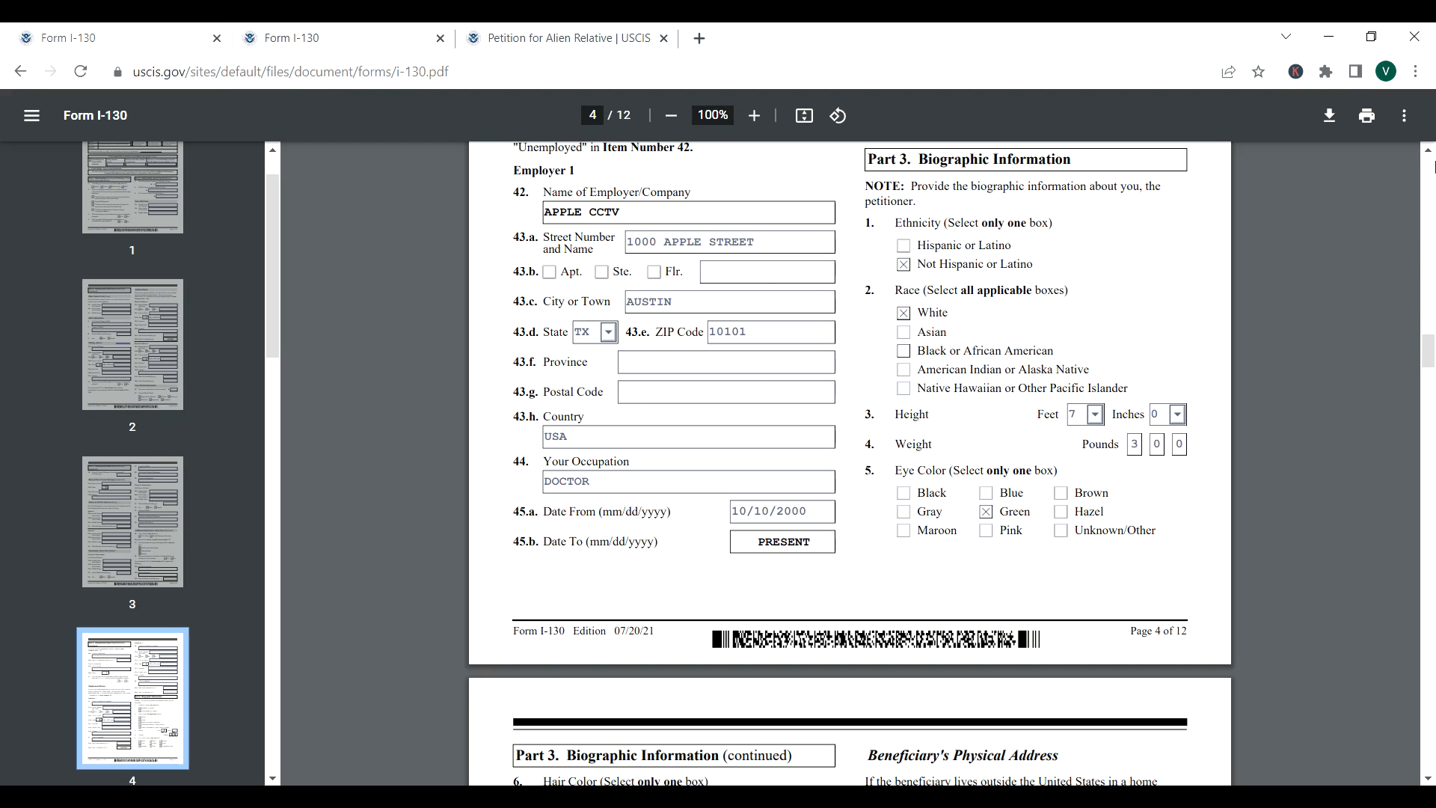
pyautogui.scroll(2, 1429, 158)
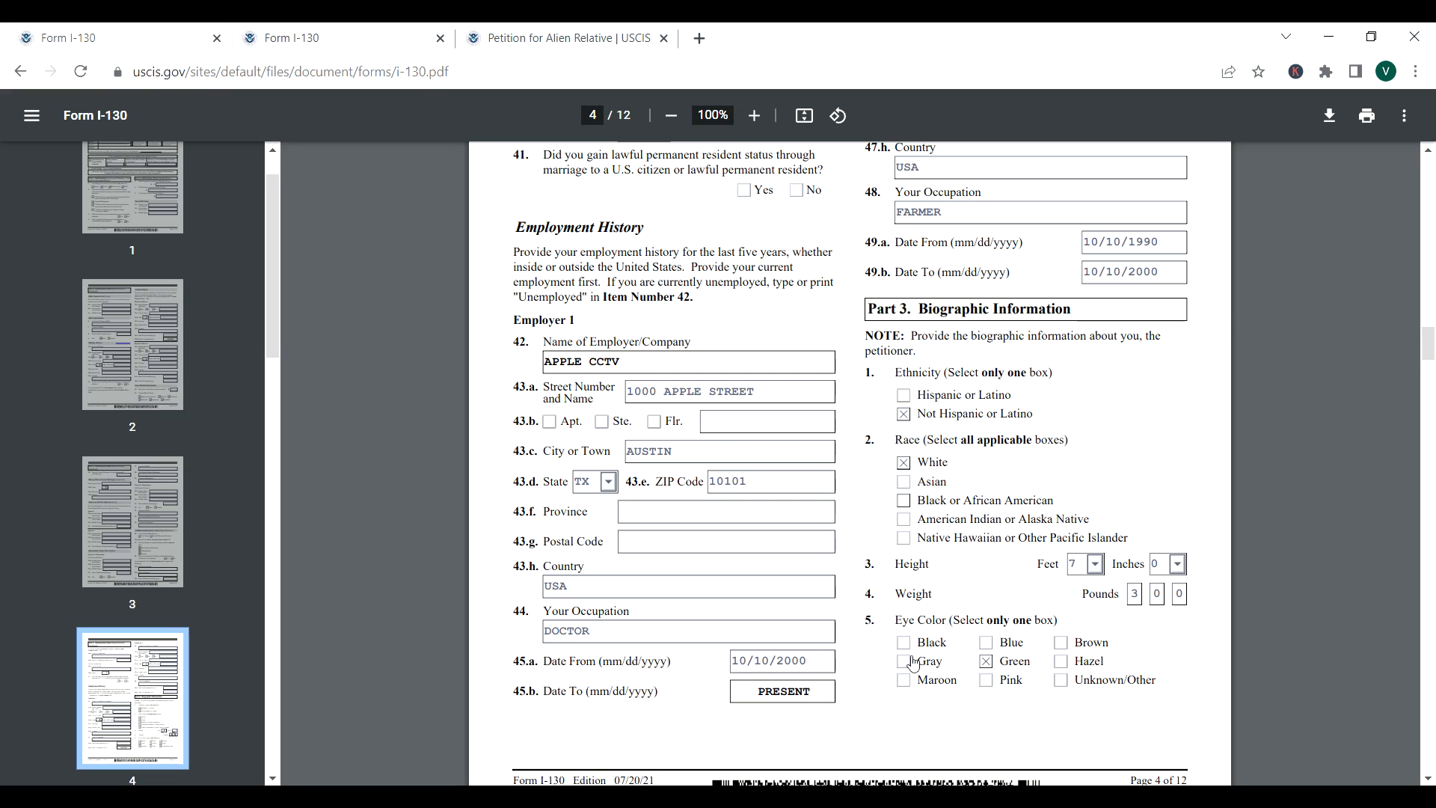
pyautogui.click(831, 691)
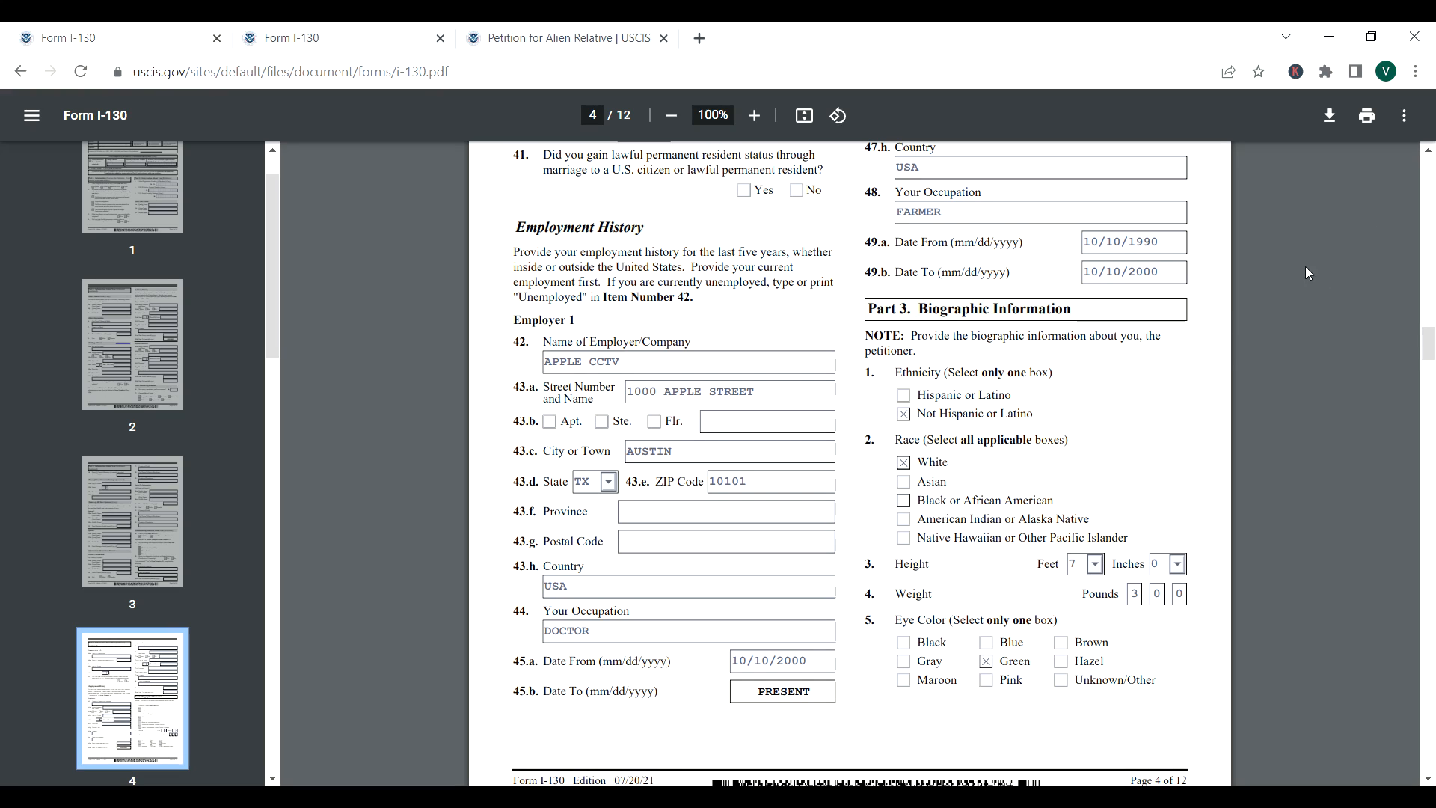
# - Examine the Employer 2 fields in items 46 to 49.b, covering company name, address, occupation and employment dates
pyautogui.scroll(1, 1428, 153)
pyautogui.scroll(4, 1428, 153)
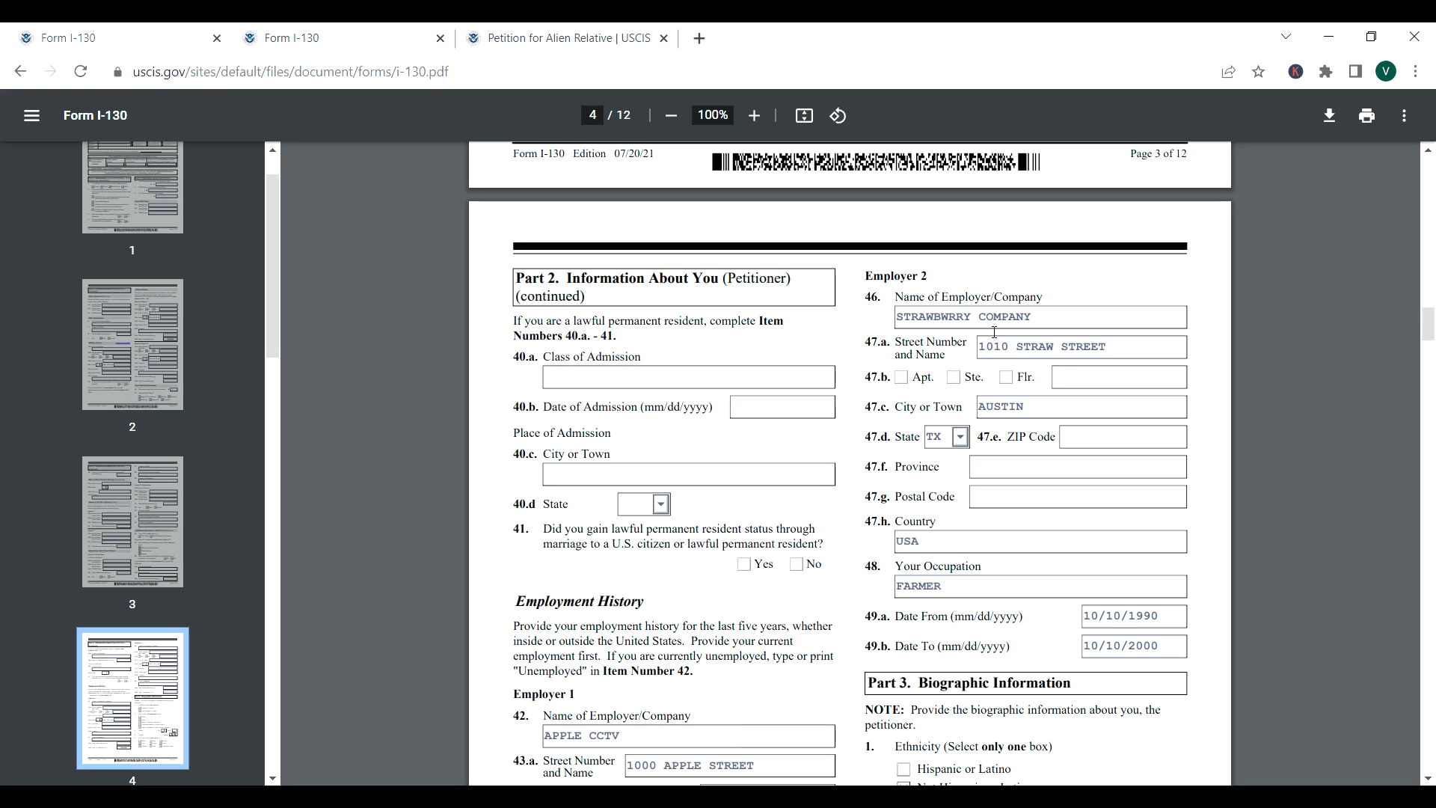
pyautogui.click(1048, 321)
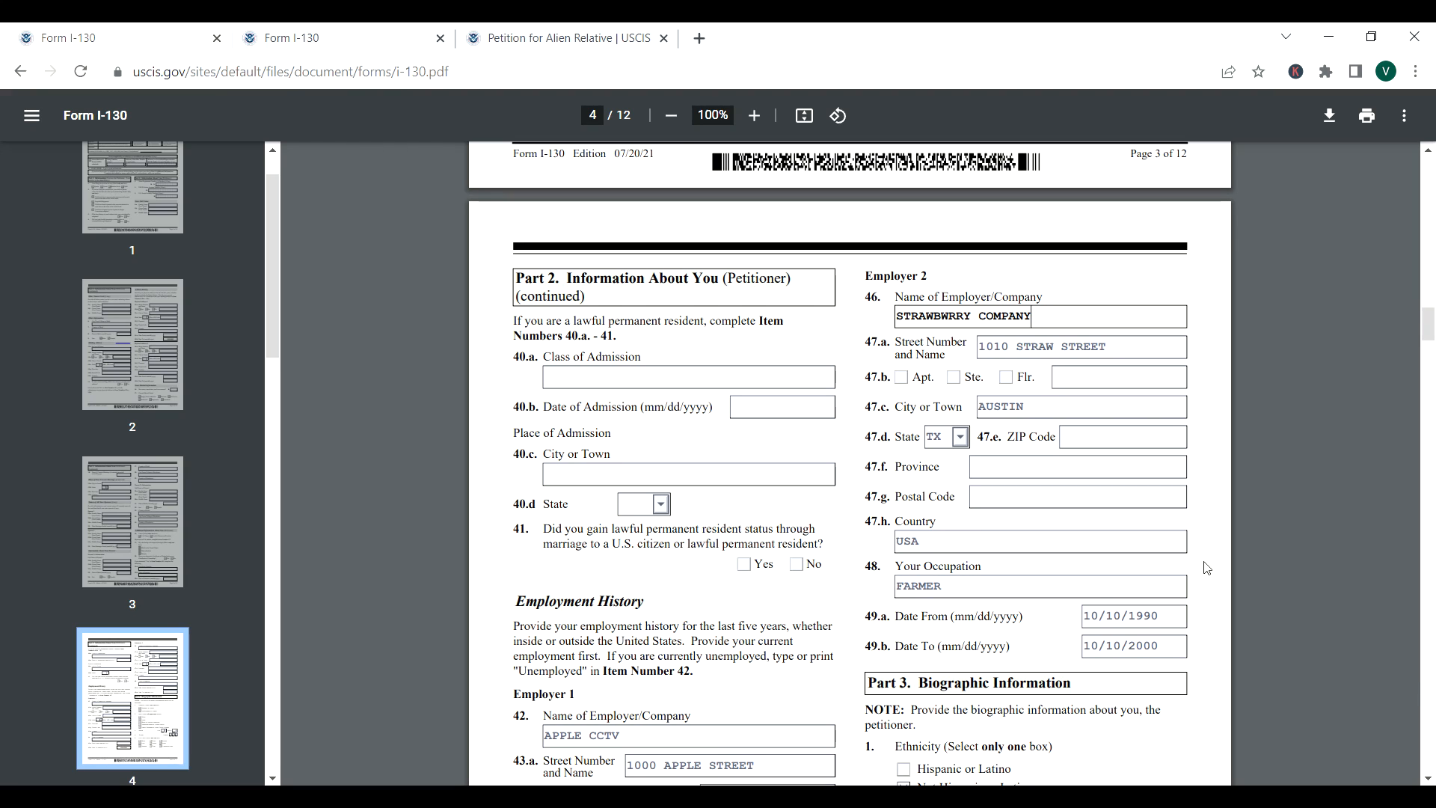
pyautogui.click(1427, 779)
pyautogui.scroll(-2, 1427, 778)
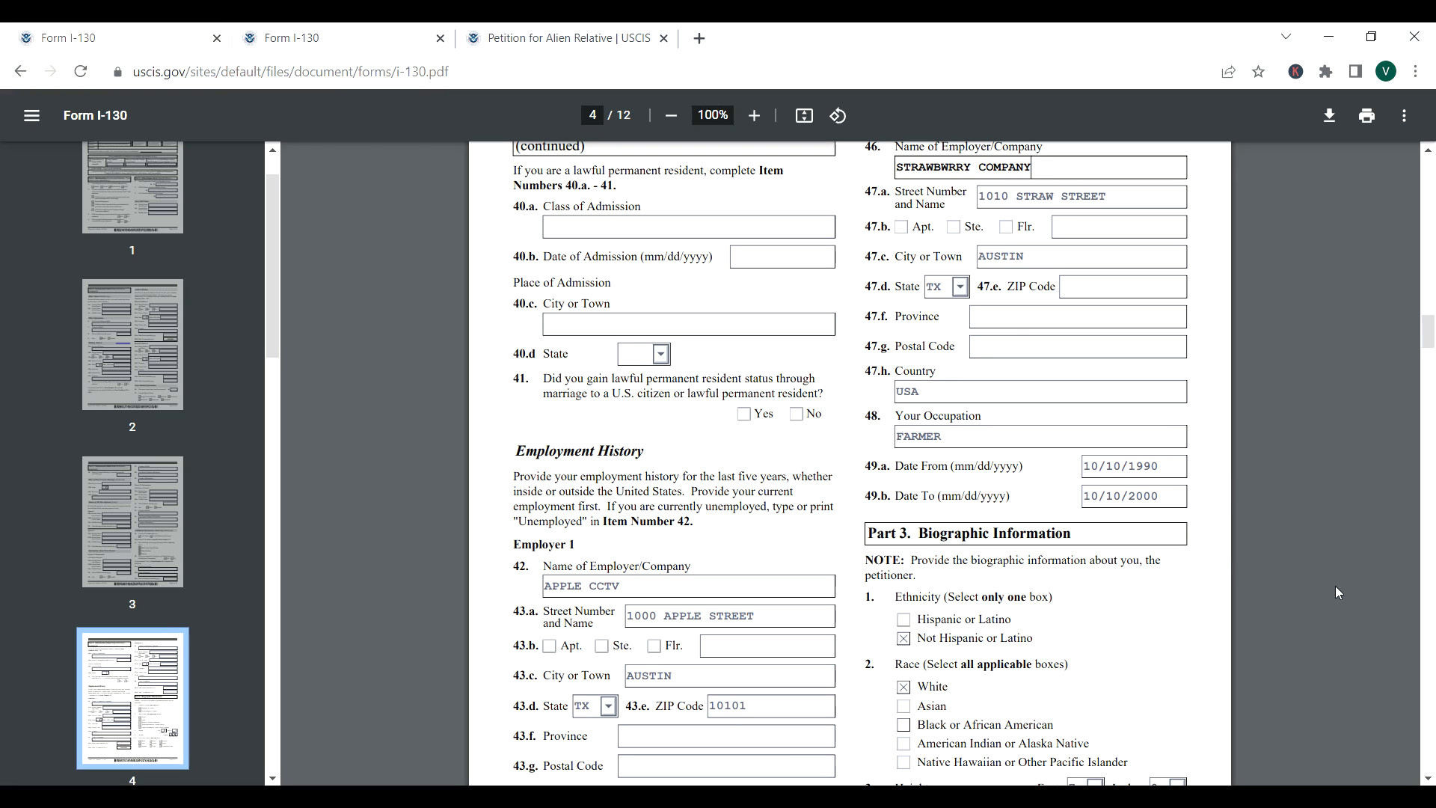
# - Examine the petitioner's ethnicity, race, height, weight and eye color in Part 3, Biographic Information
pyautogui.scroll(-3, 1428, 778)
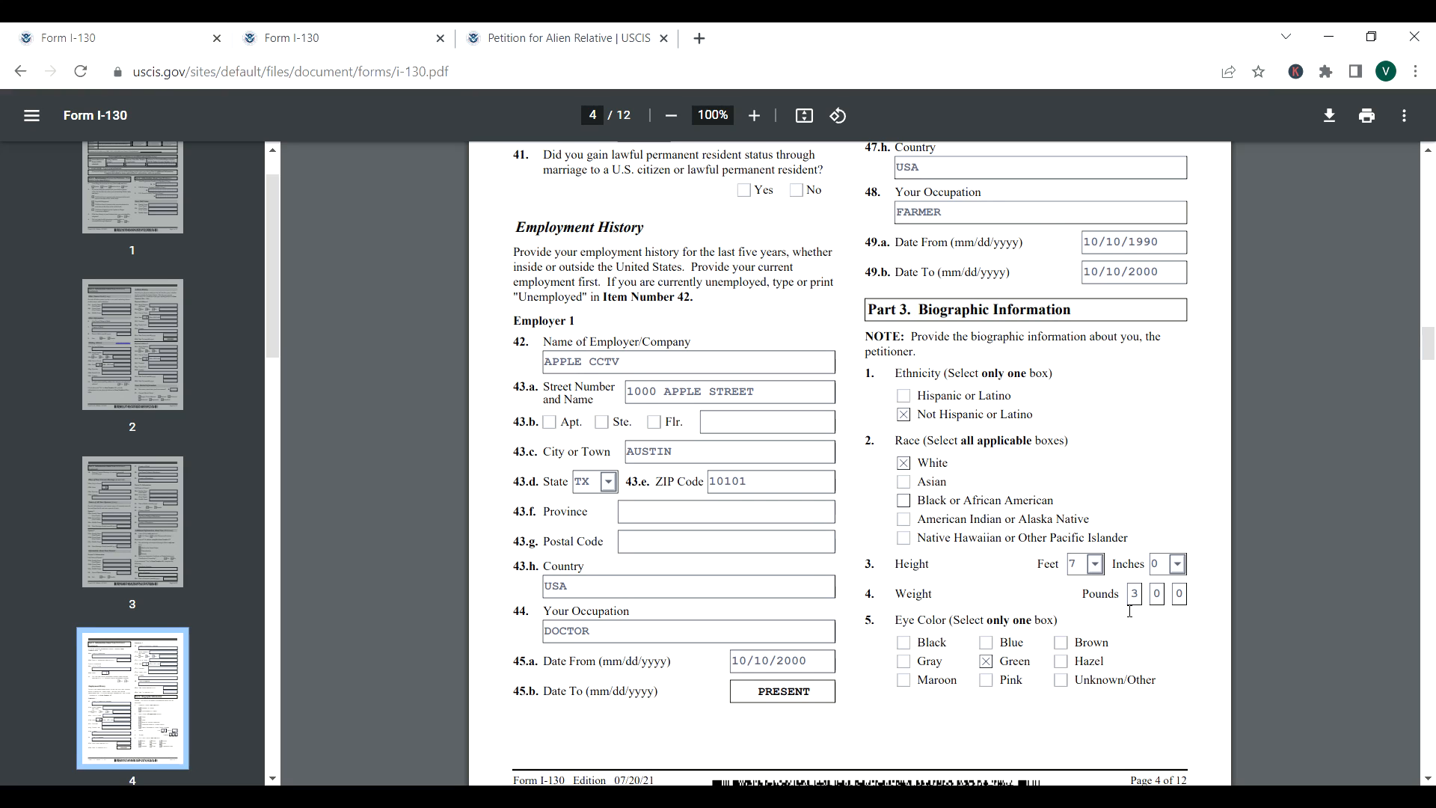
pyautogui.click(1426, 778)
pyautogui.scroll(-1, 947, 247)
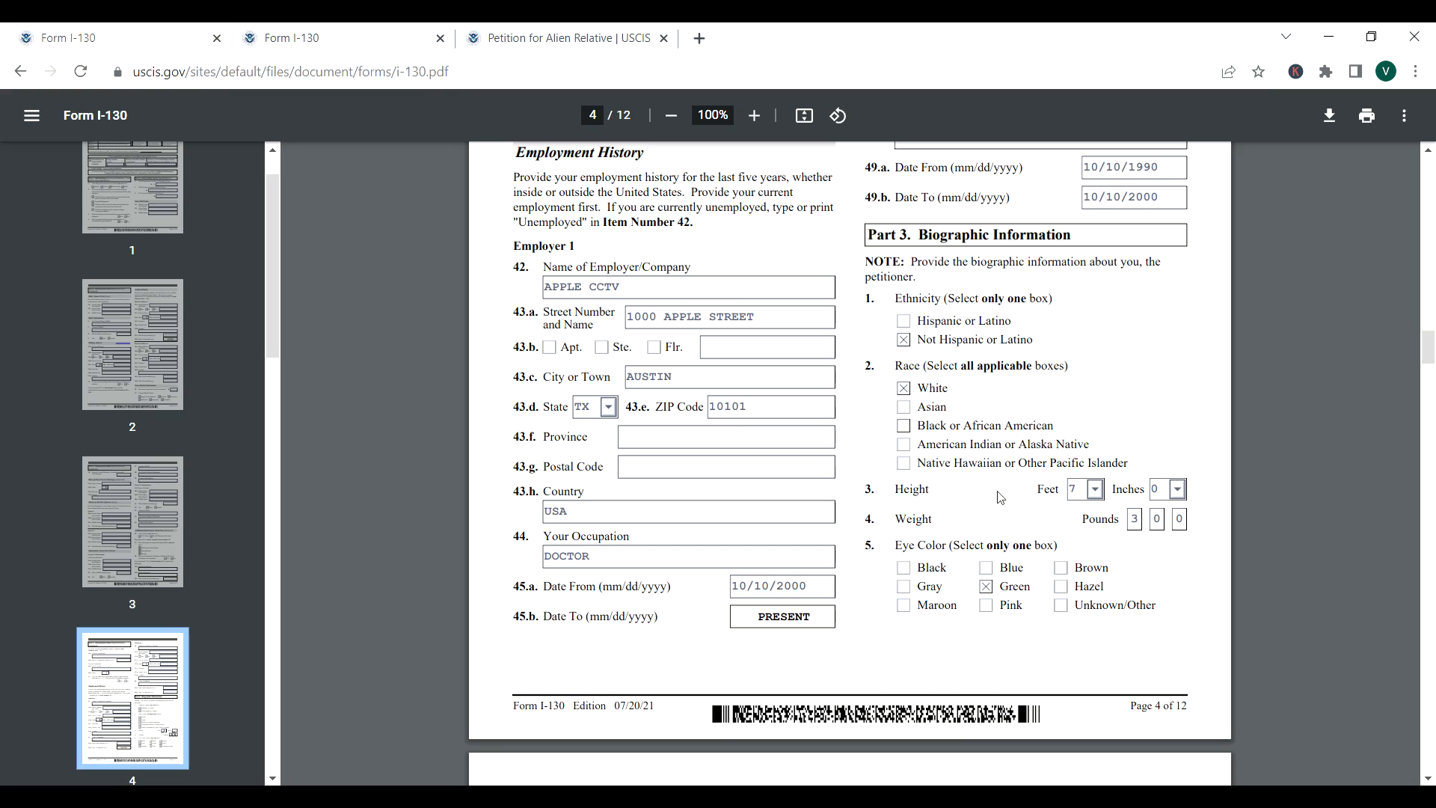
# - Try a different feet value for the petitioner's height in item 3 and set it back to 7 feet
pyautogui.click(1098, 490)
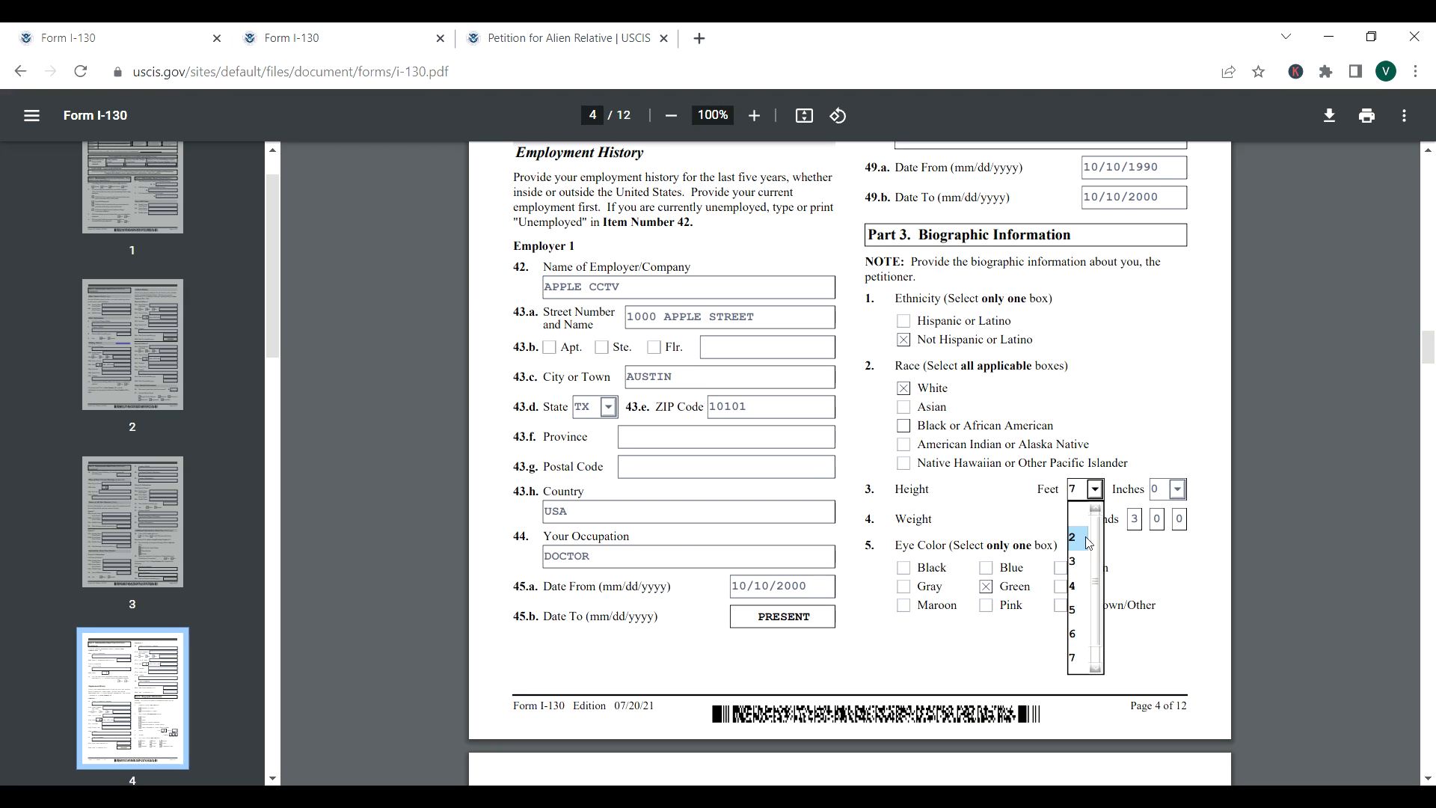
pyautogui.click(1088, 542)
pyautogui.click(1104, 493)
pyautogui.click(1077, 657)
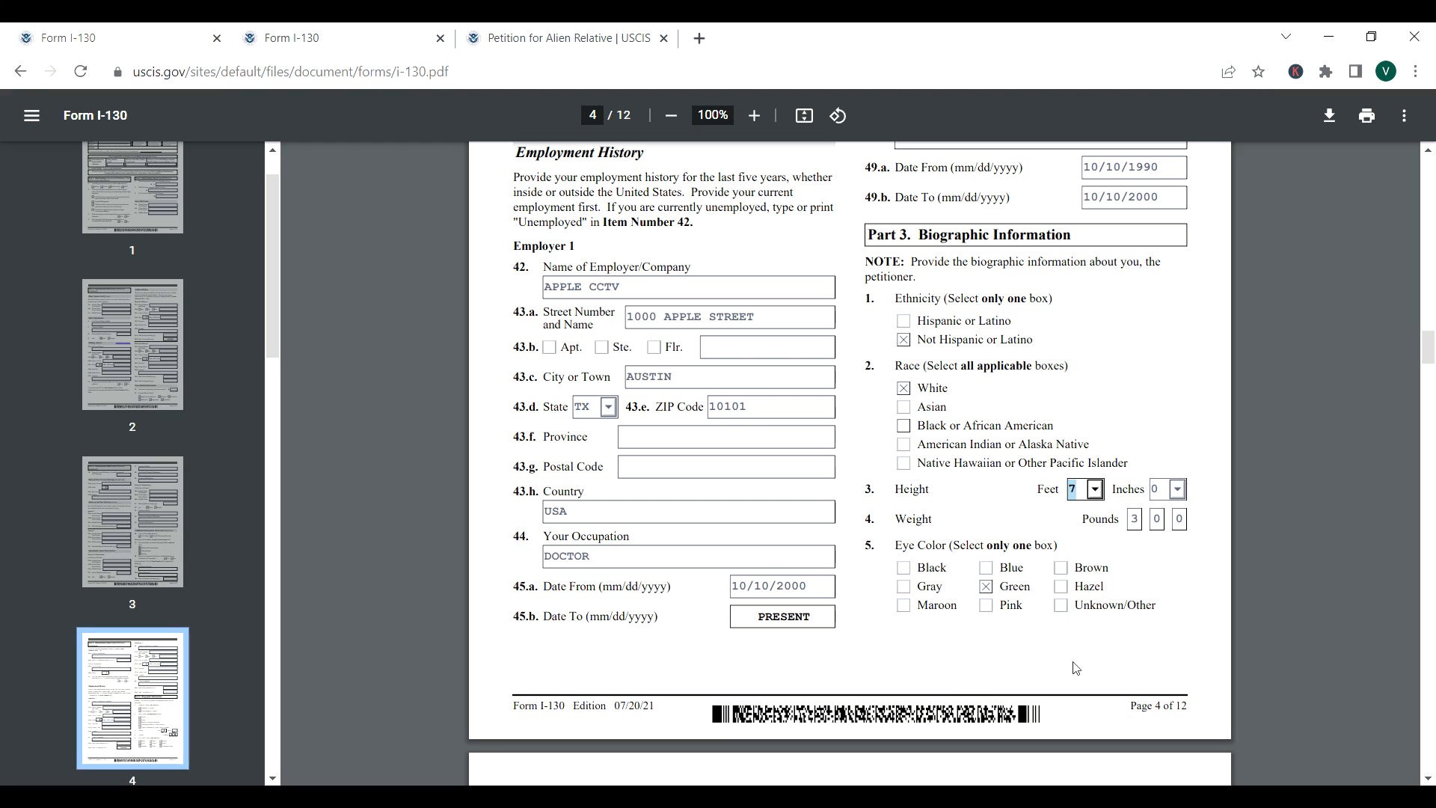
# - Try the Blue, Green, Black and Gray eye color boxes in item 5 of the petitioner's biographic information
pyautogui.click(1427, 778)
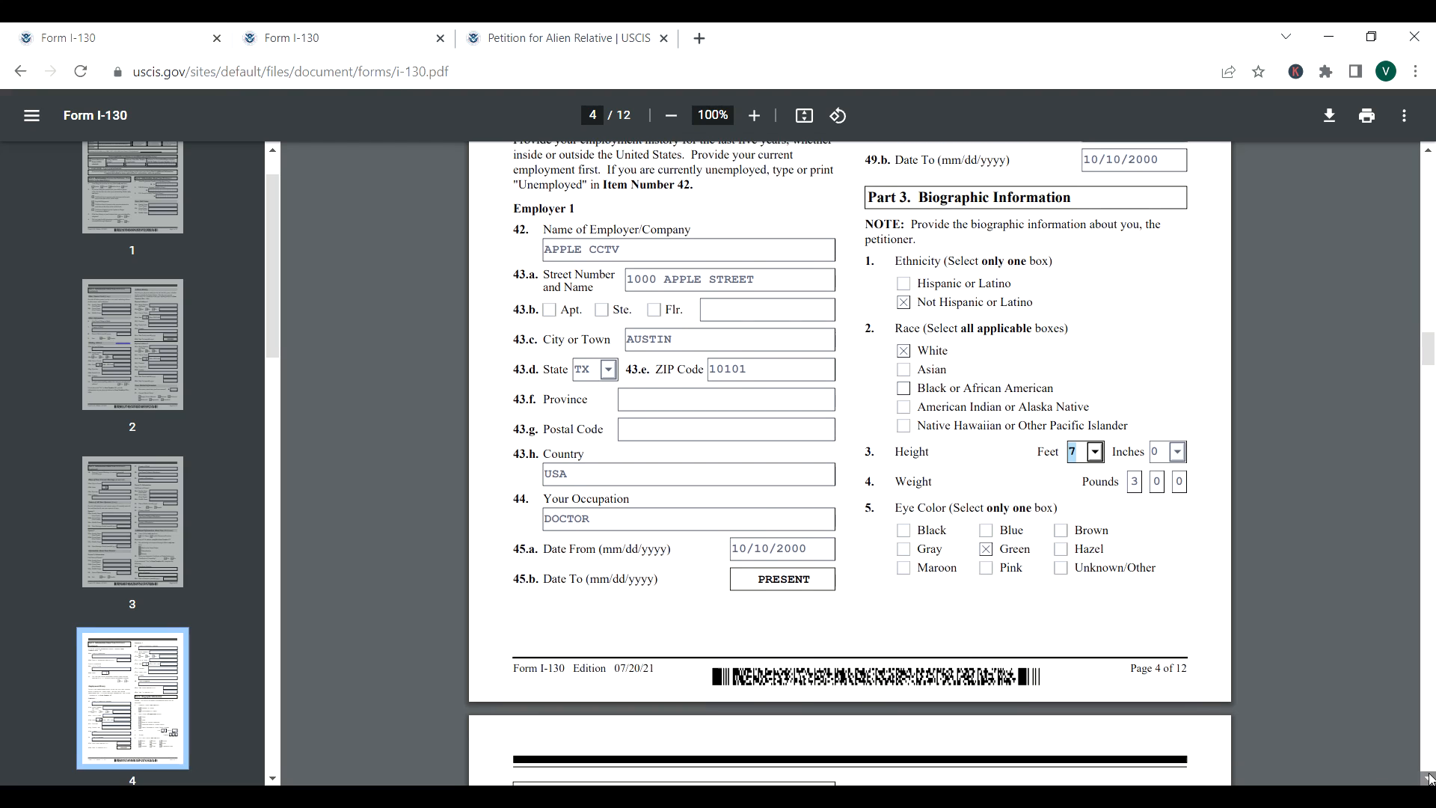
pyautogui.click(1428, 777)
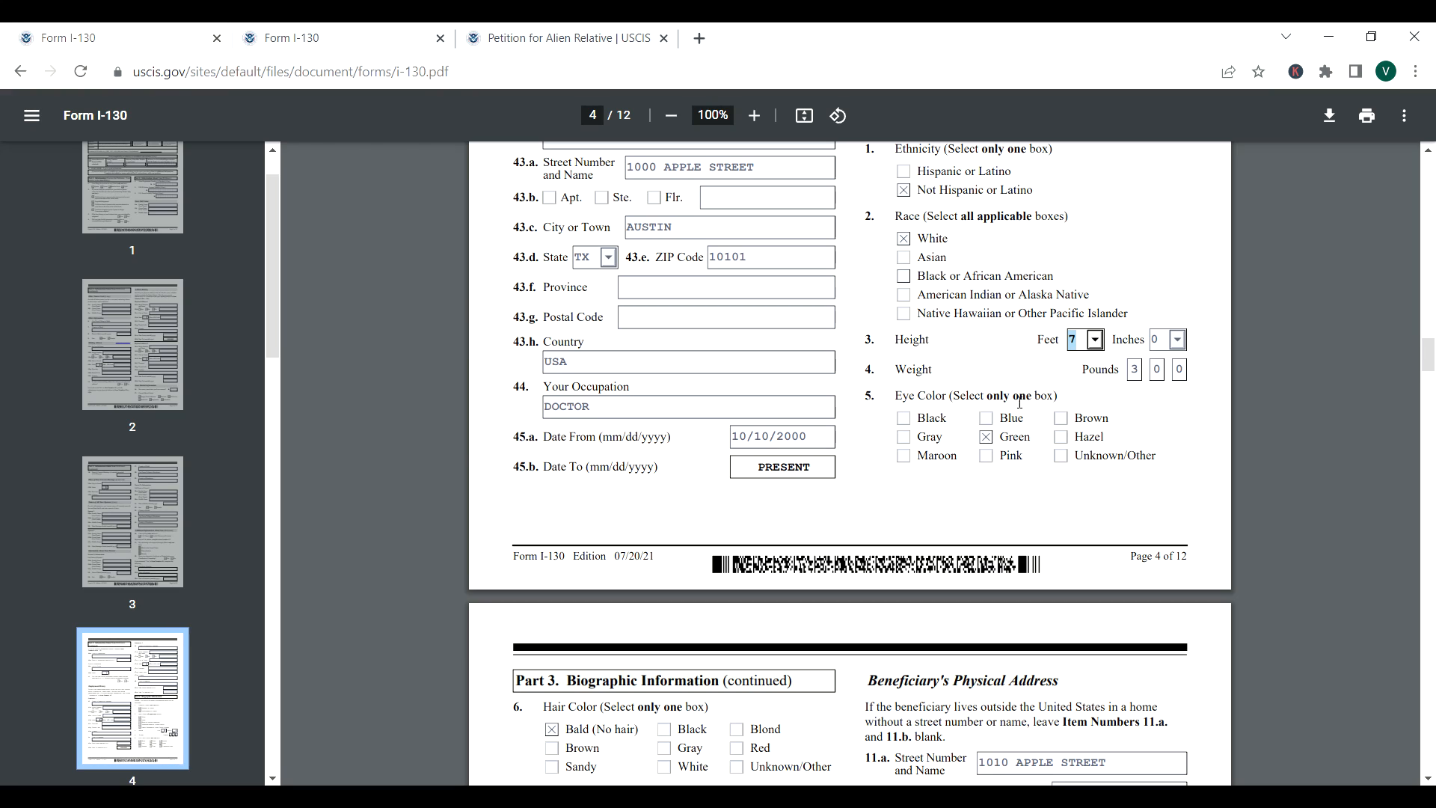
pyautogui.click(989, 420)
pyautogui.click(992, 441)
pyautogui.click(993, 440)
pyautogui.click(997, 426)
pyautogui.click(905, 420)
pyautogui.click(905, 420)
pyautogui.click(905, 439)
# - Examine the petitioner's hair color in item 6 and the beneficiary's identification numbers, full name and other names used in Part 4
pyautogui.click(1428, 777)
pyautogui.scroll(-4, 1428, 778)
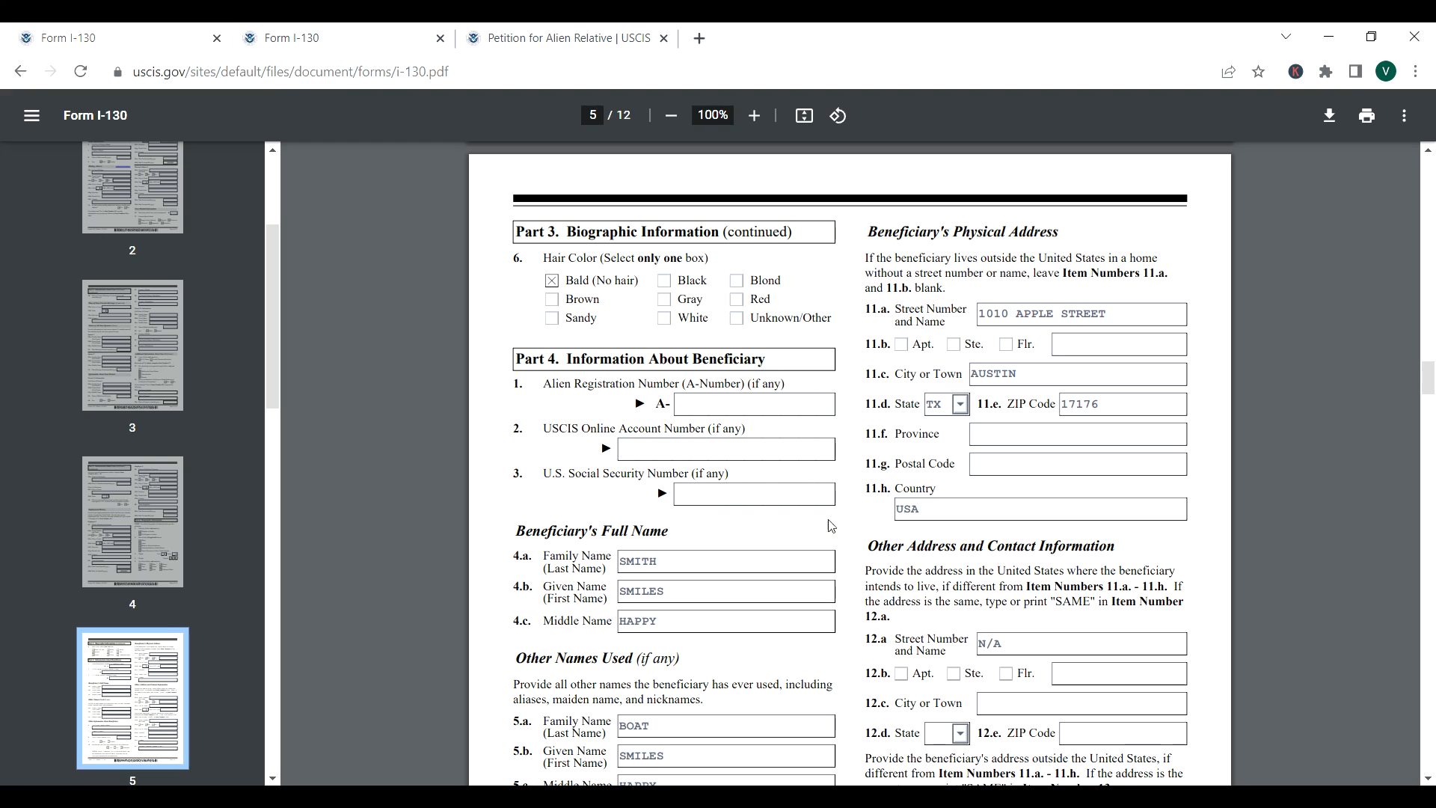
pyautogui.scroll(-3, 1428, 778)
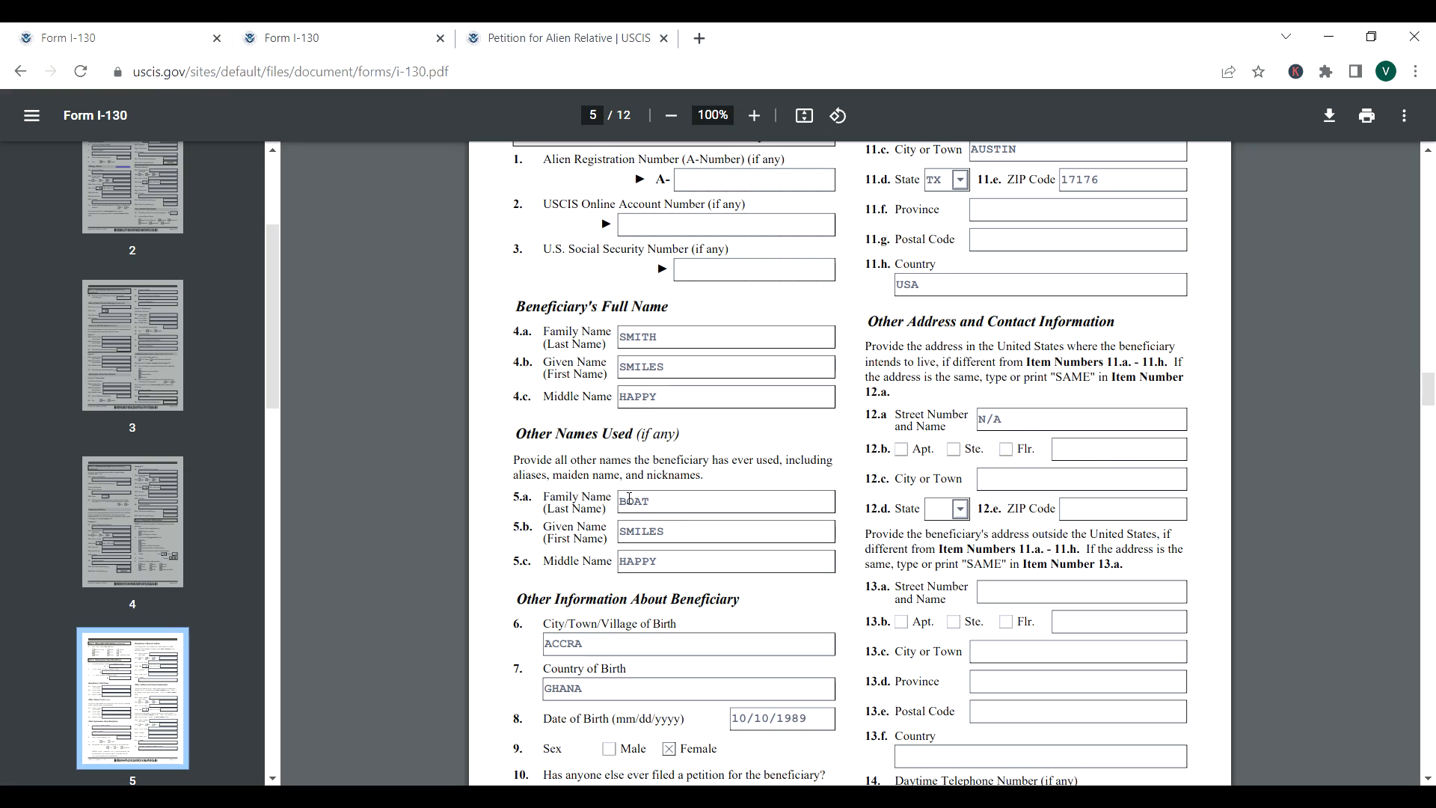
pyautogui.click(688, 506)
pyautogui.click(684, 540)
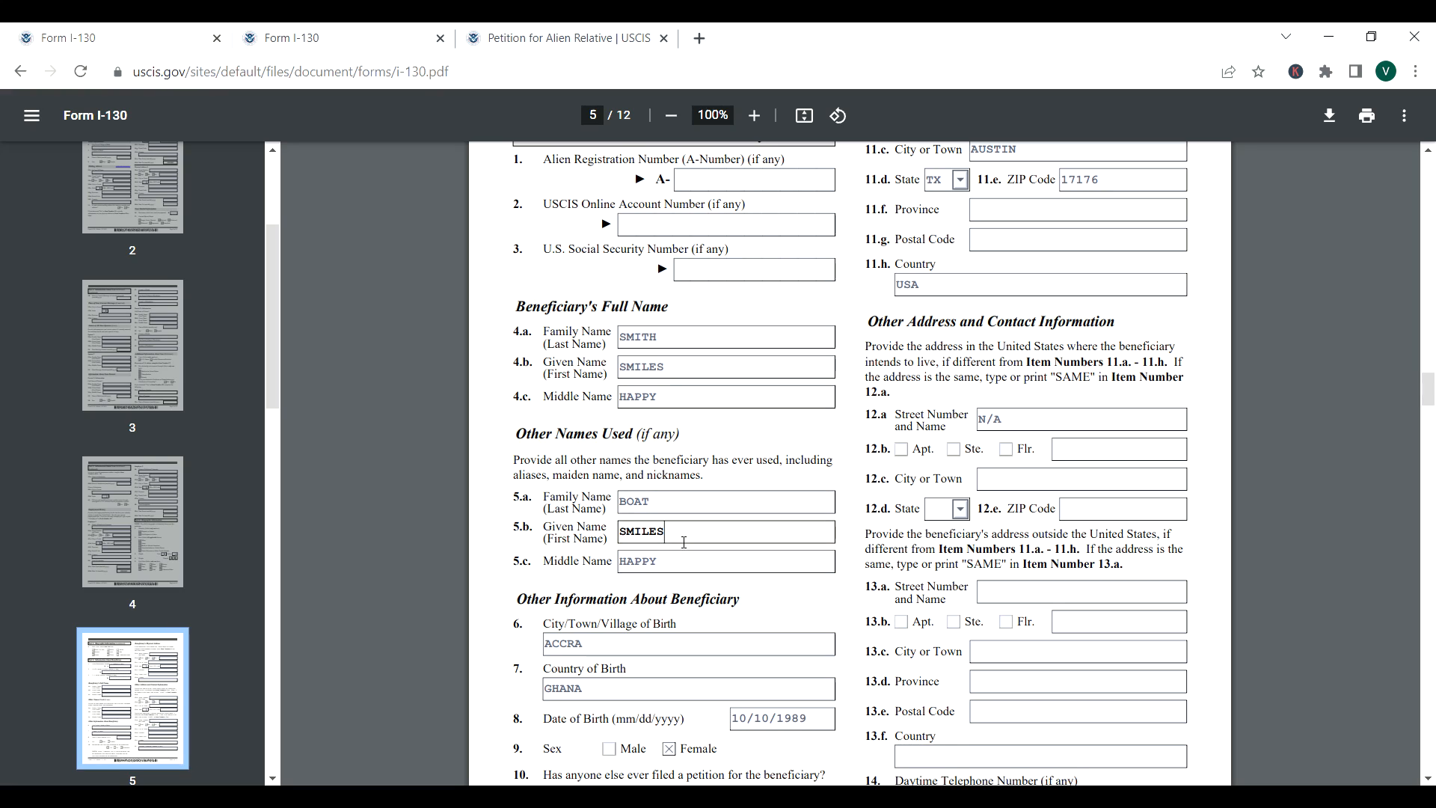
pyautogui.click(685, 568)
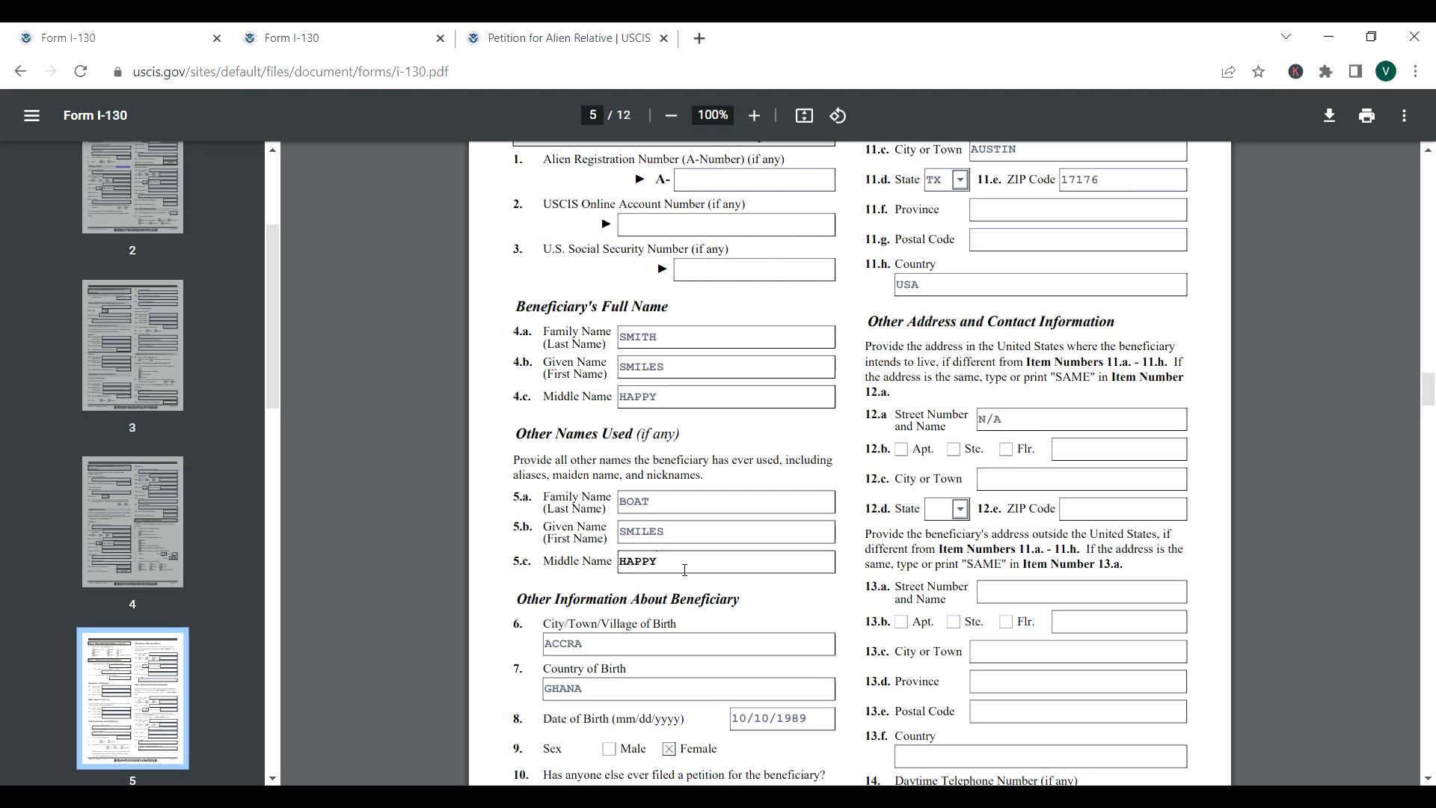
# - Examine the beneficiary's birth details, sex and prior petition question in items 6 to 10, and the physical address in items 11.a to 11.h
pyautogui.click(1427, 778)
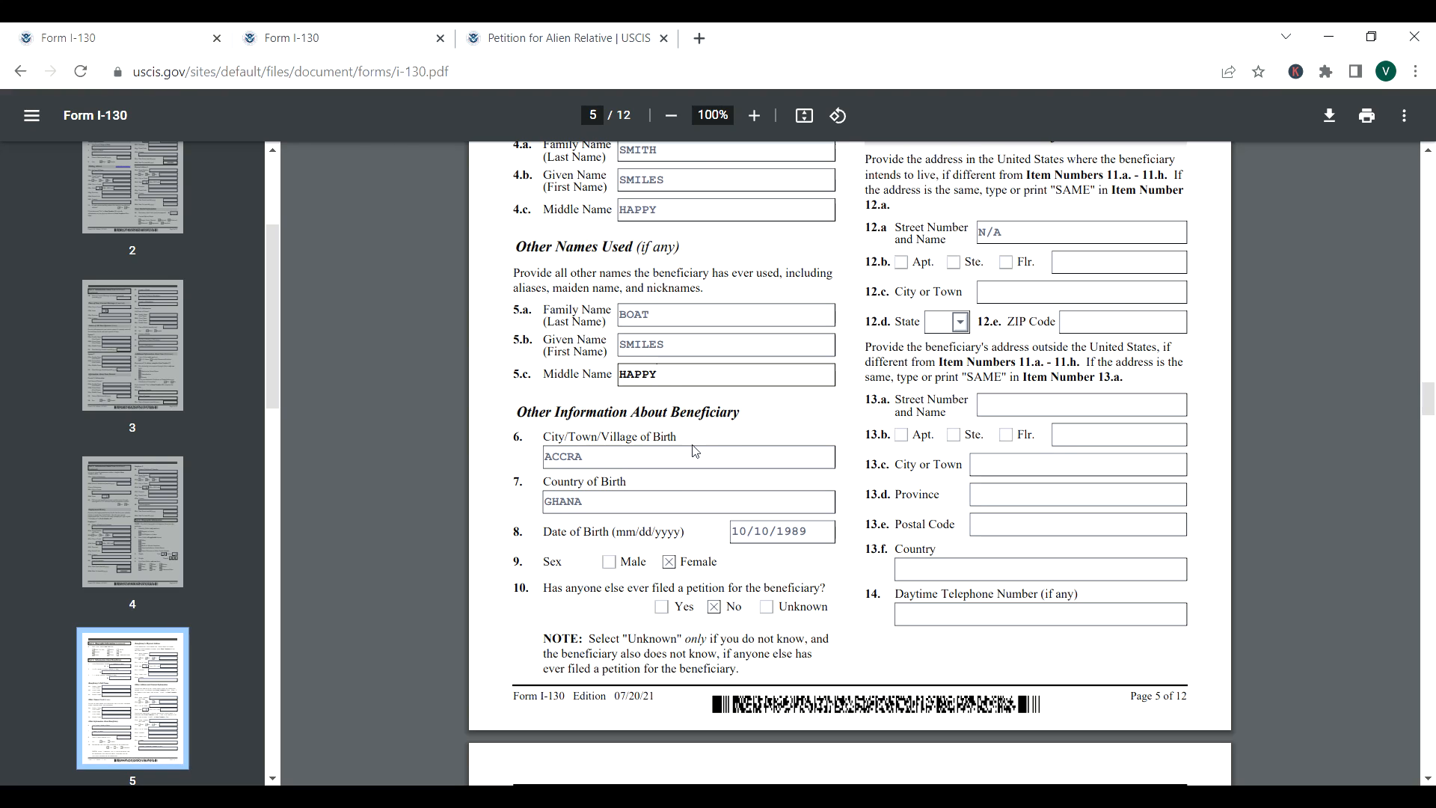
pyautogui.click(598, 465)
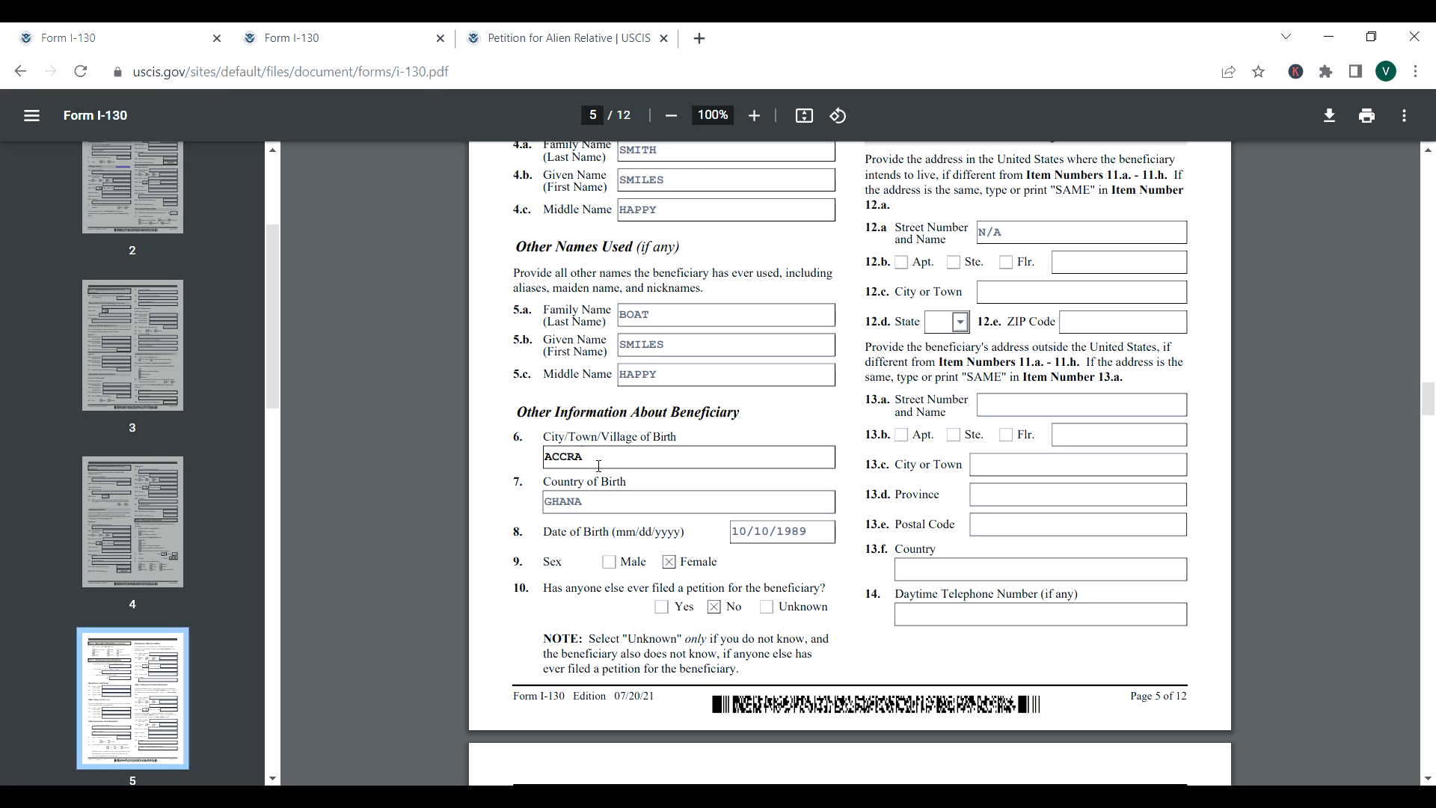
pyautogui.click(622, 502)
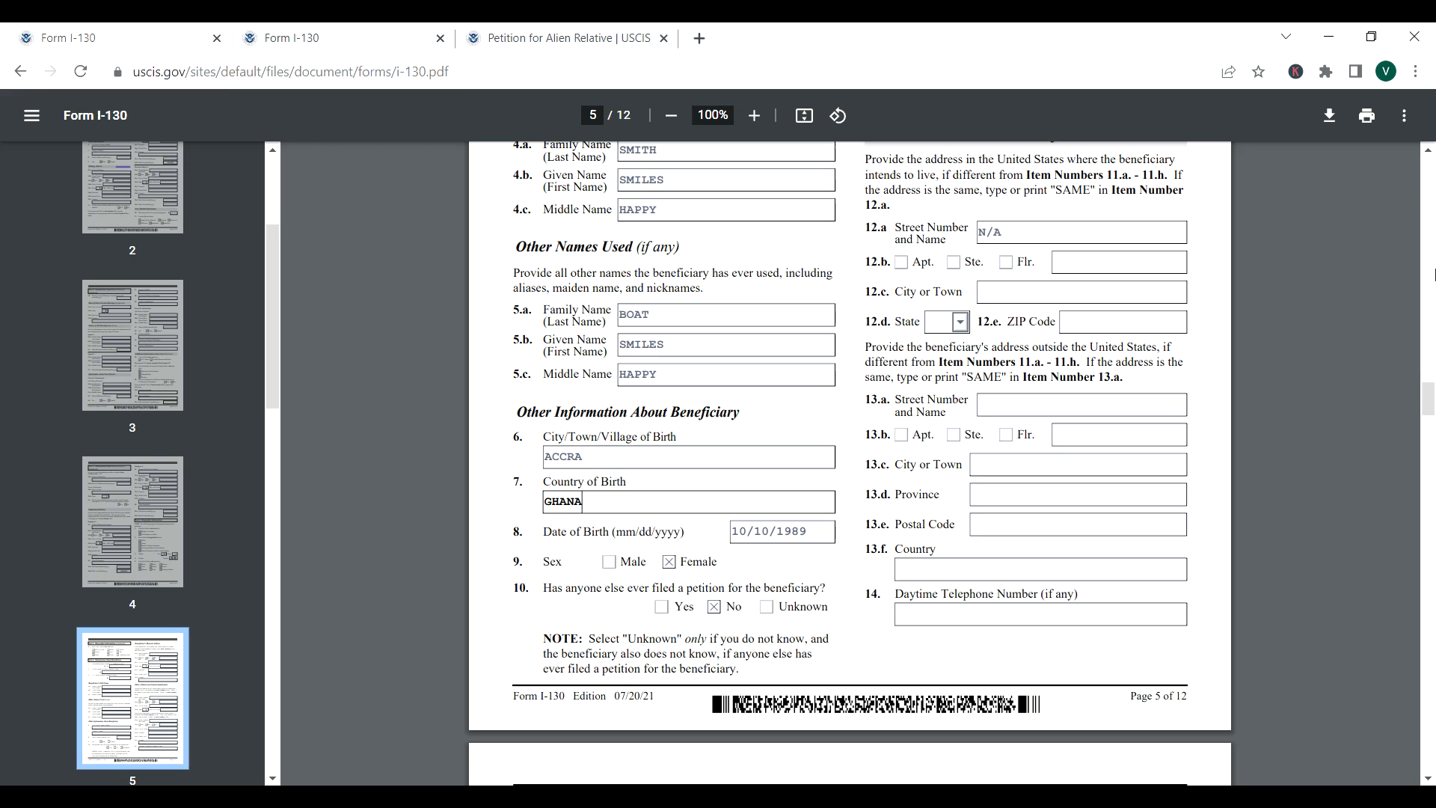
pyautogui.click(1429, 154)
pyautogui.scroll(5, 1429, 154)
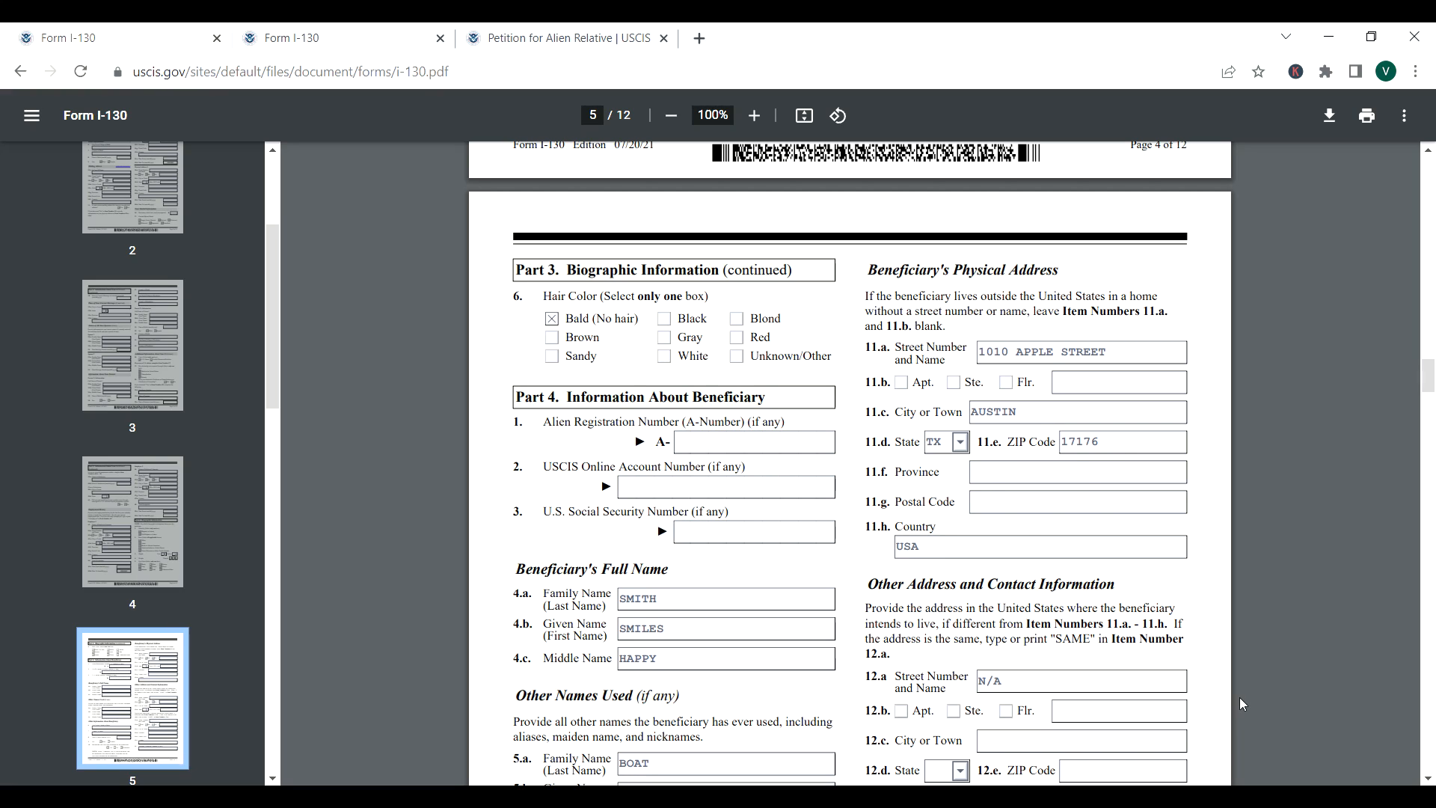
# - Change the beneficiary's intended U.S. street address in item 12.a to "SAME"
pyautogui.click(1423, 778)
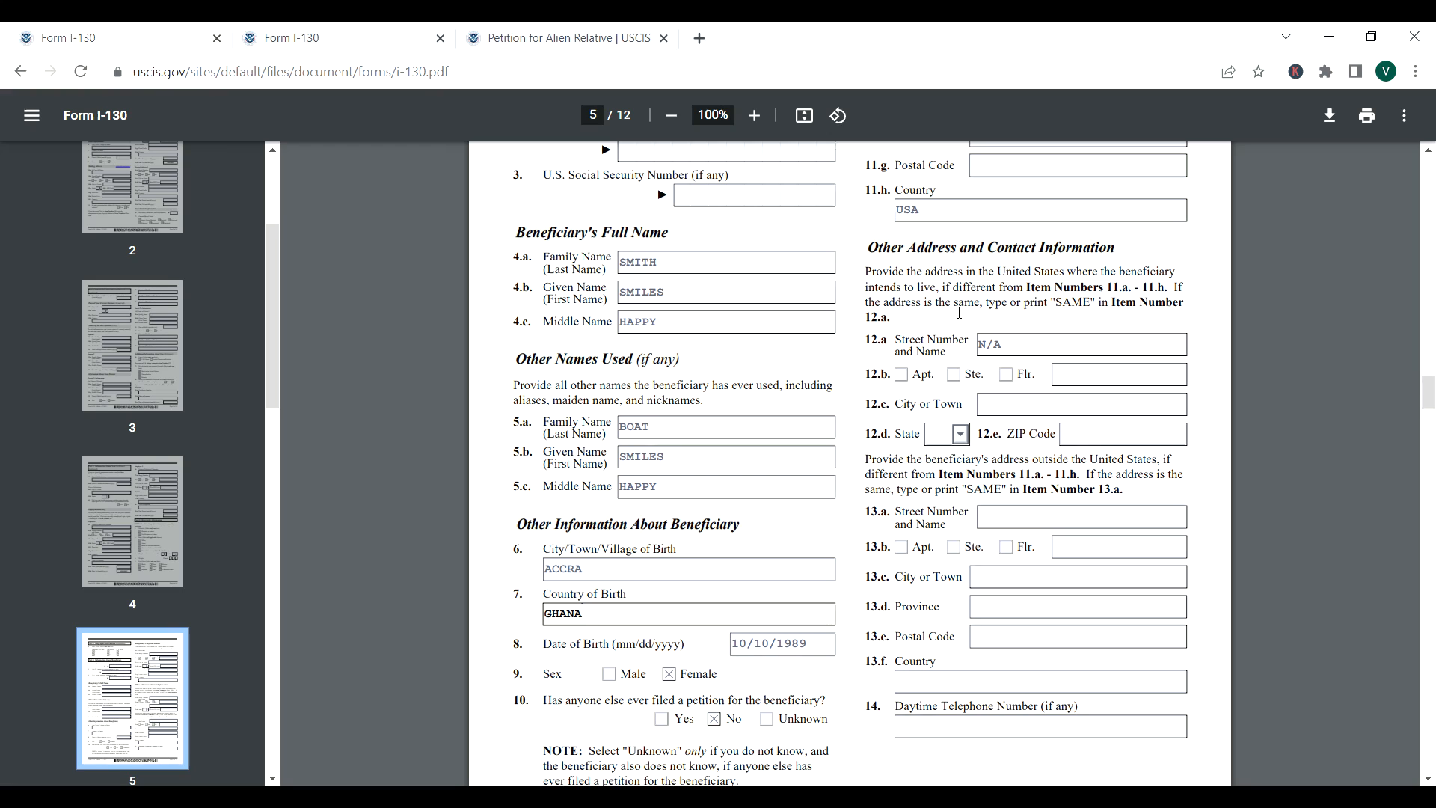
pyautogui.click(1022, 344)
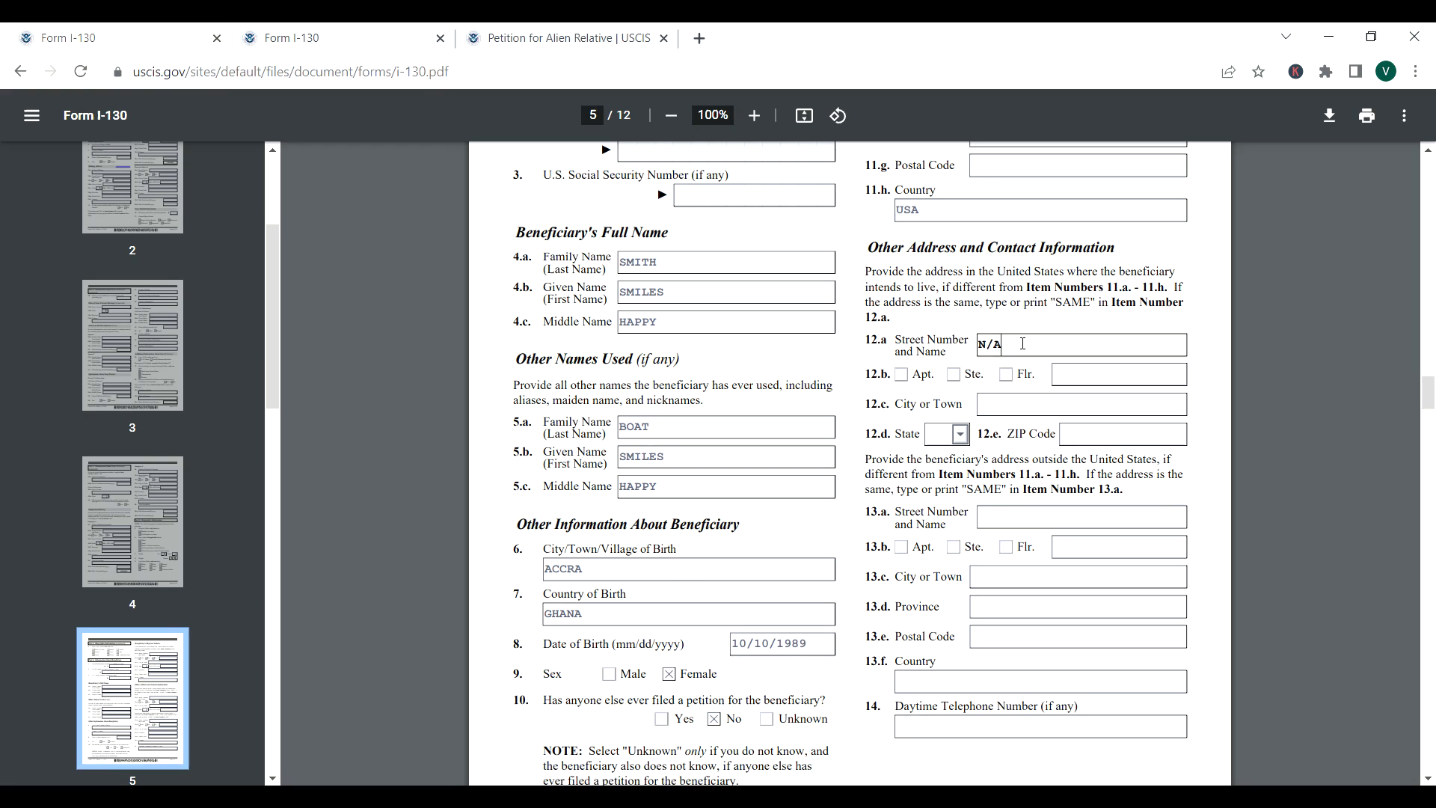
pyautogui.press('BackSpace')
pyautogui.press('BackSpace')
pyautogui.press('BackSpace')
pyautogui.write('SAME')
# - Examine the beneficiary's address outside the United States, telephone numbers and email address in items 13.a to 16
pyautogui.click(1428, 779)
pyautogui.scroll(-3, 1428, 778)
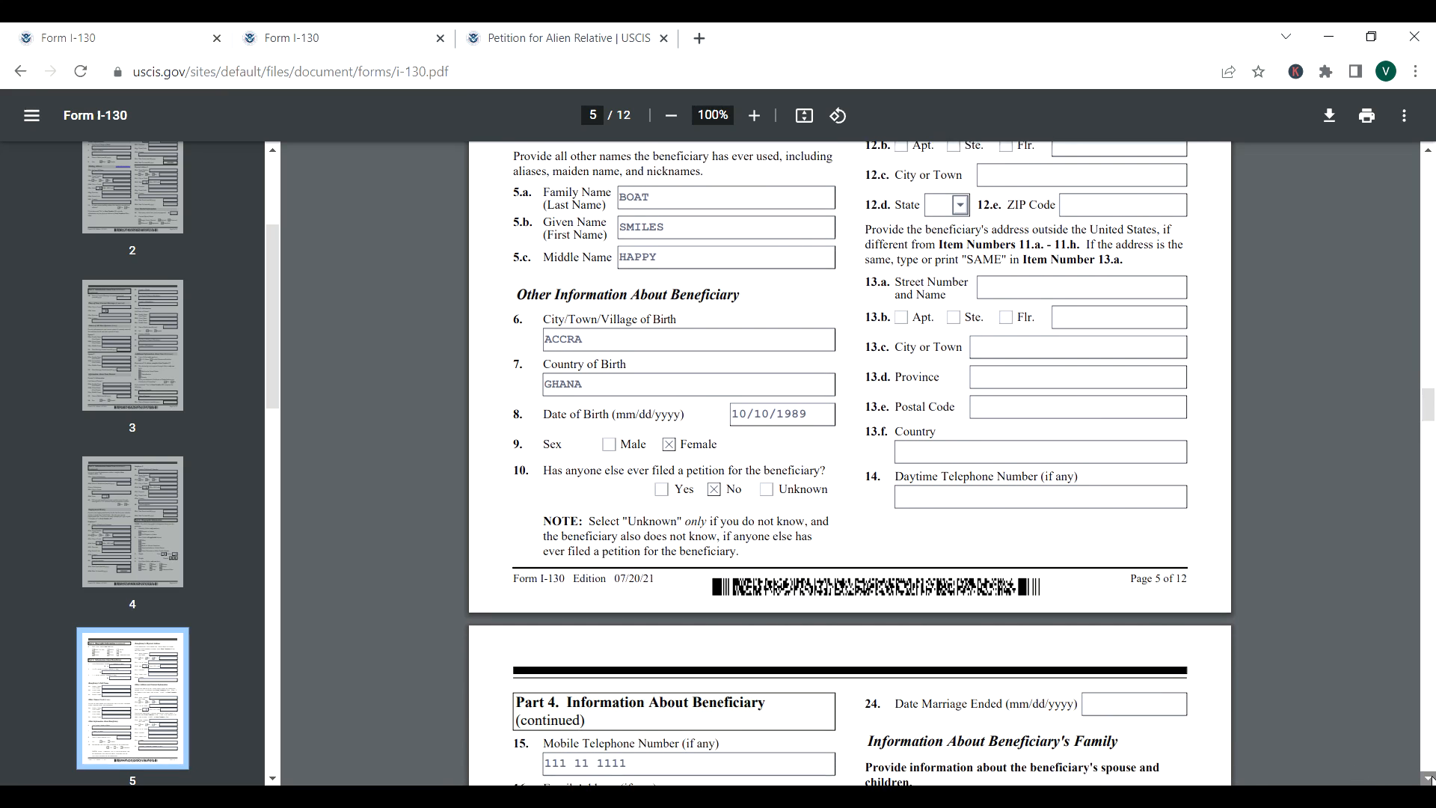
pyautogui.scroll(-3, 1427, 779)
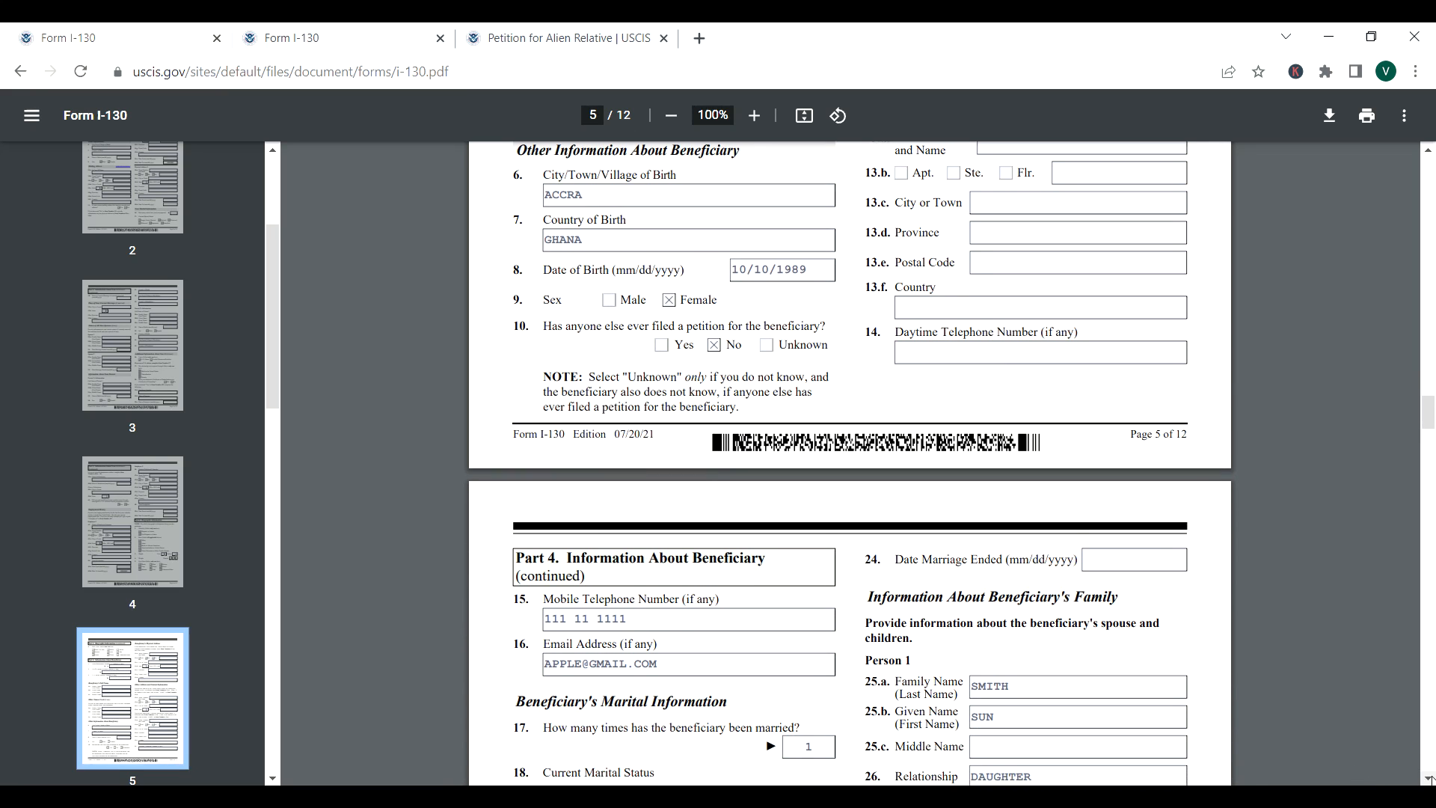
pyautogui.scroll(-3, 1428, 779)
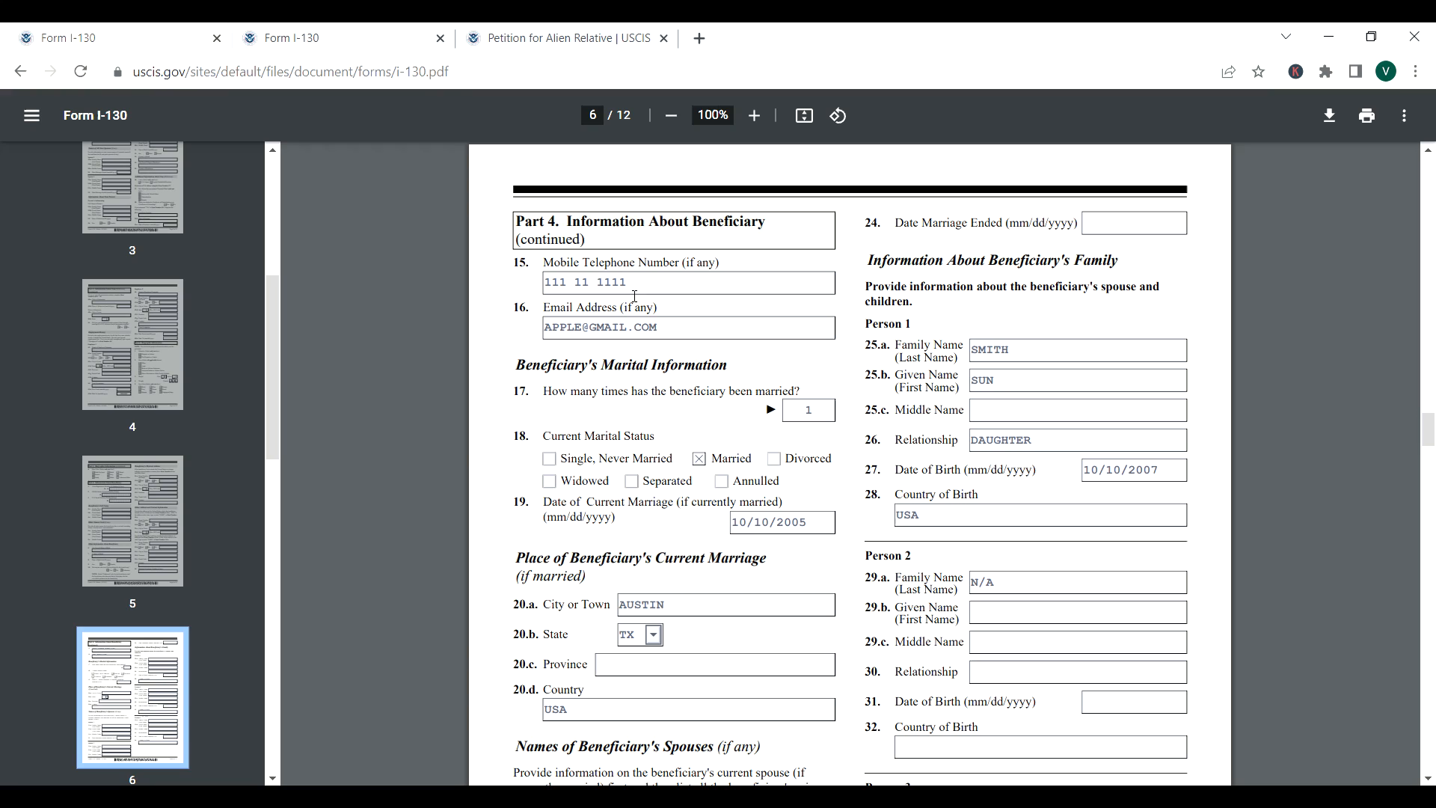
pyautogui.click(673, 282)
pyautogui.click(673, 335)
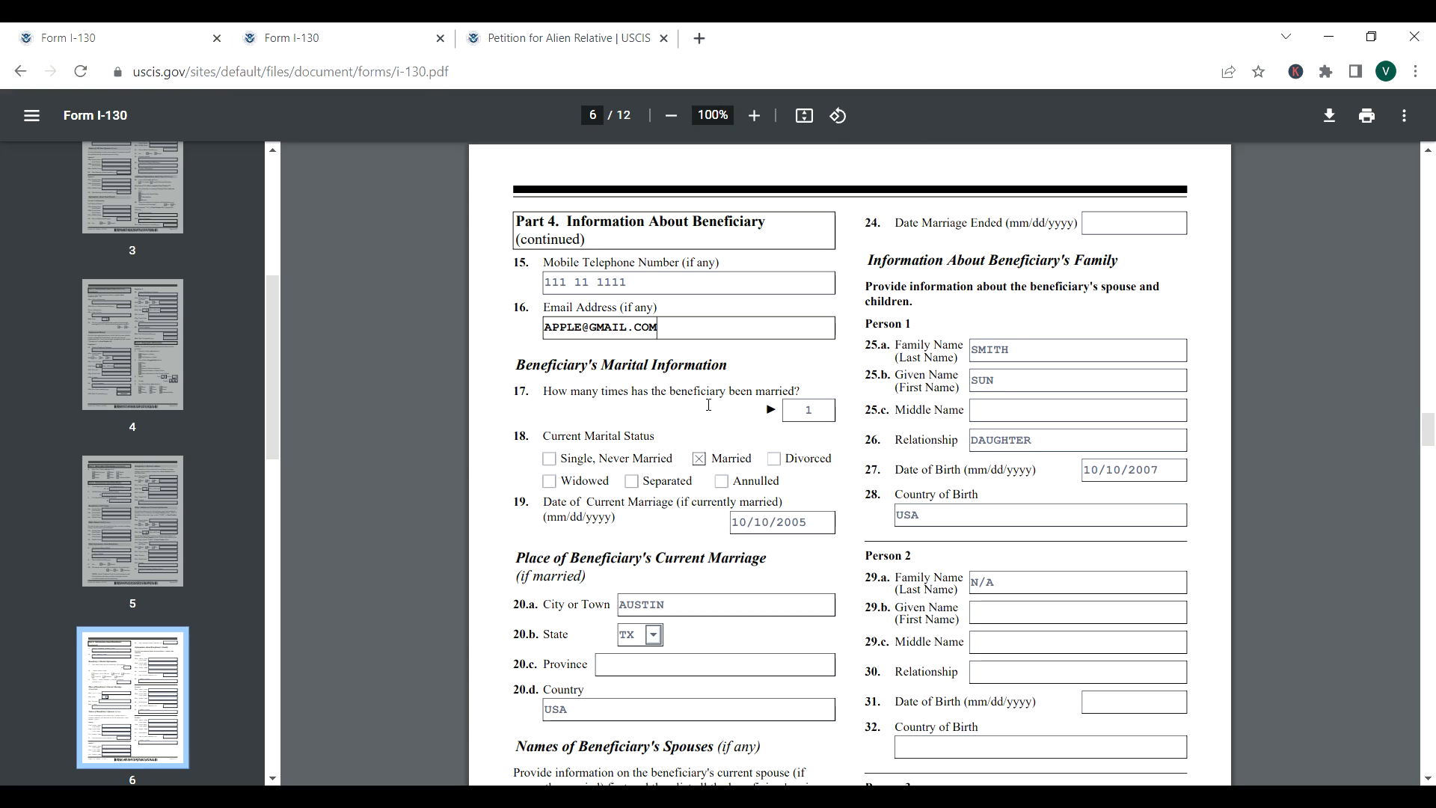
# - Examine the beneficiary's marital information, place of current marriage and spouse names in items 17 to 23.c
pyautogui.click(833, 418)
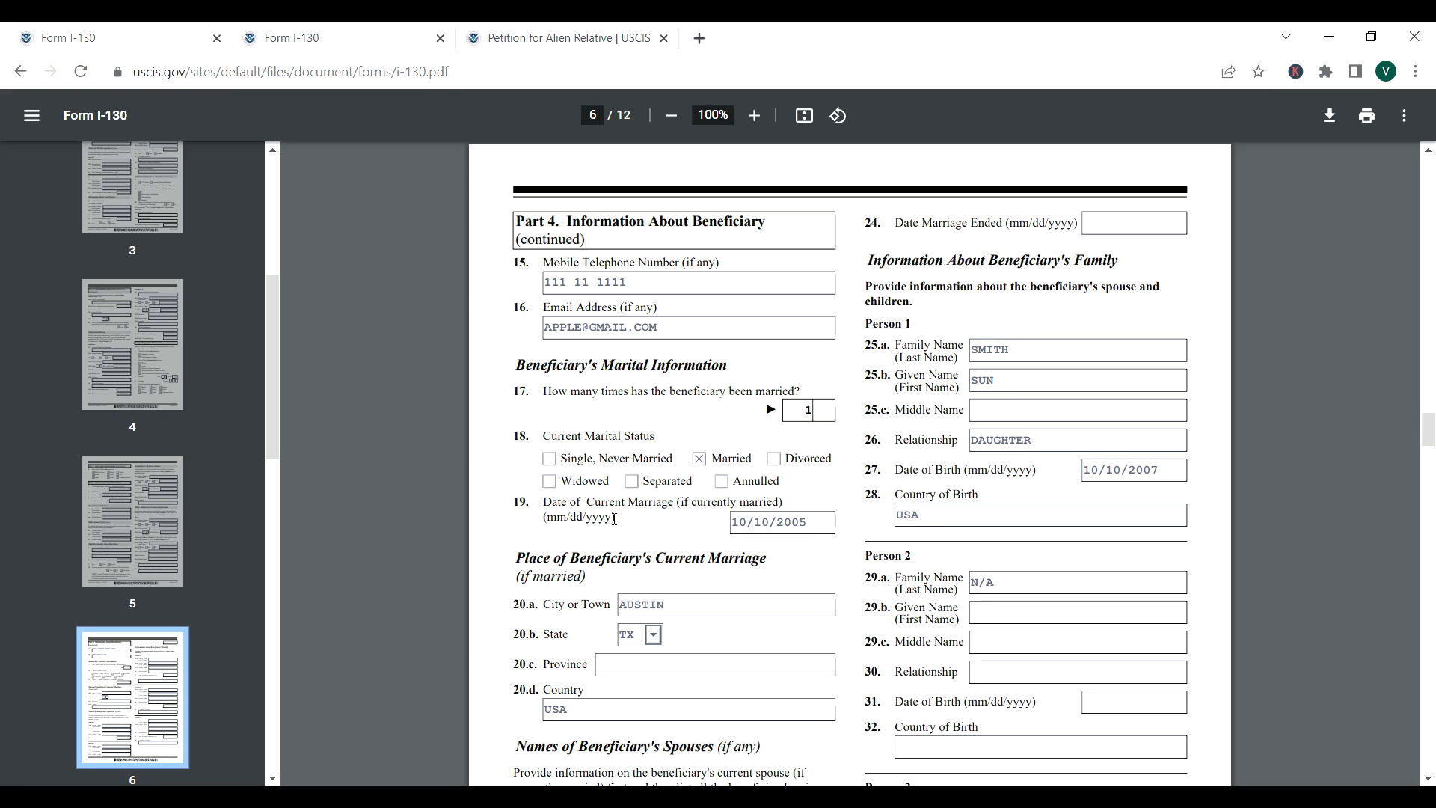
pyautogui.click(788, 522)
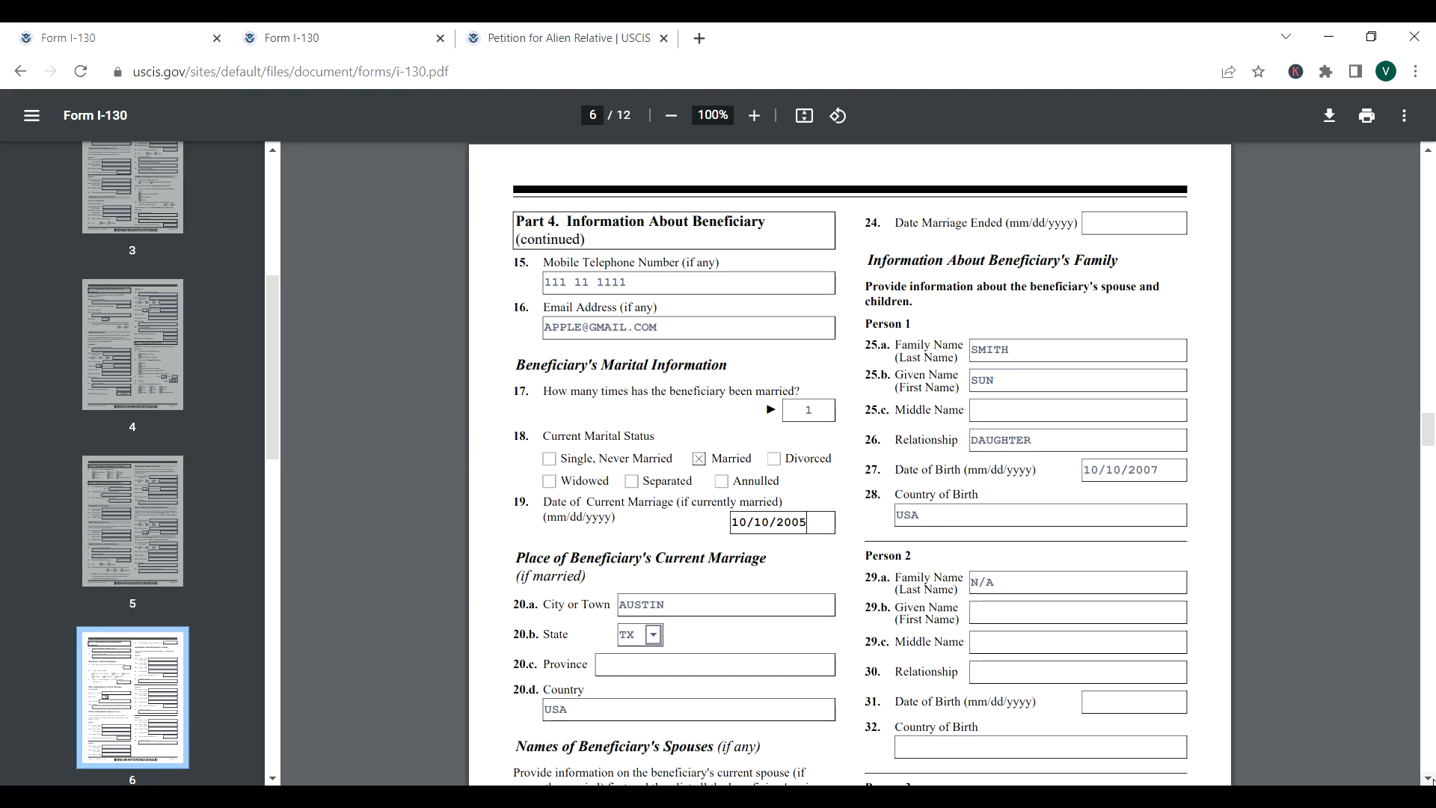
pyautogui.scroll(-1, 832, 449)
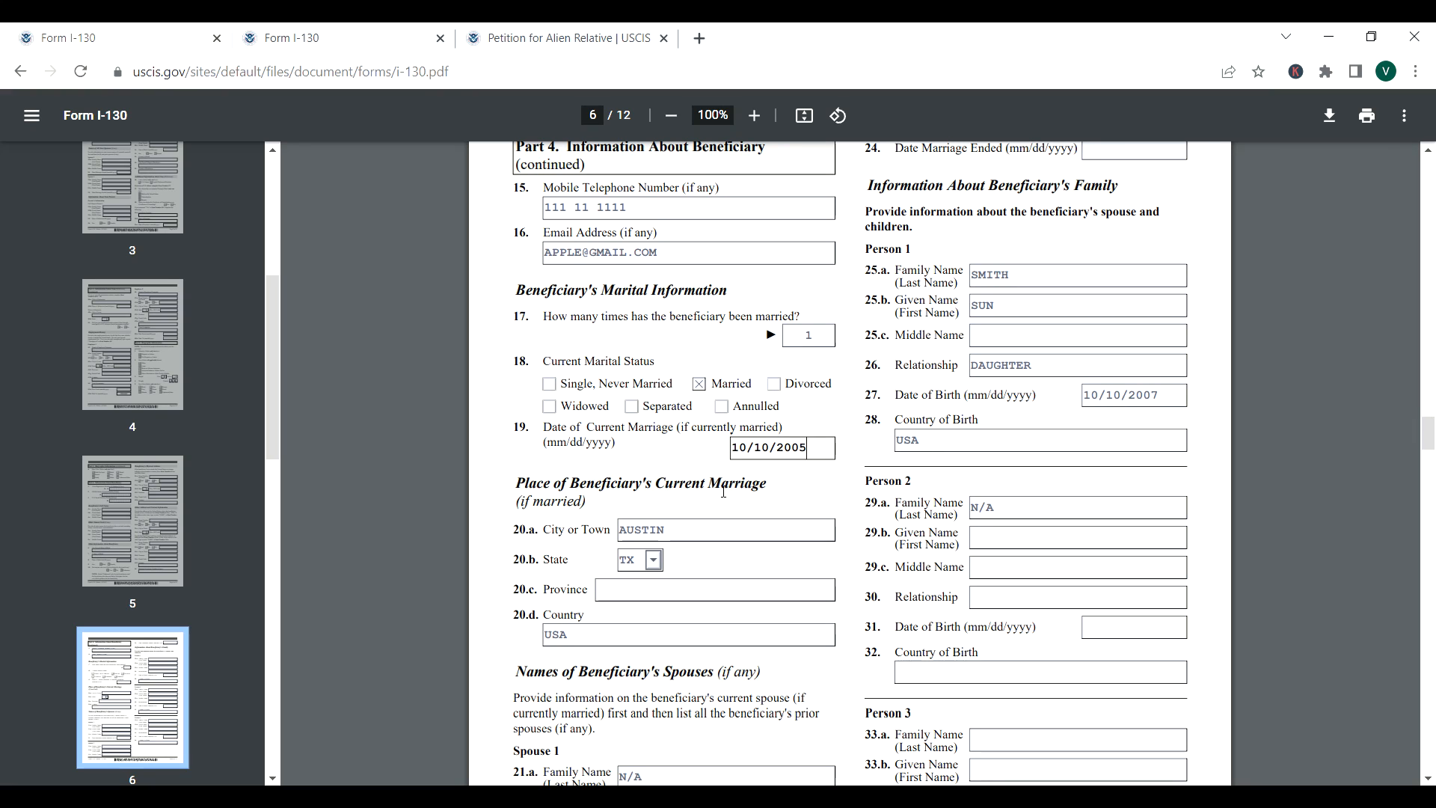
pyautogui.press('Tab')
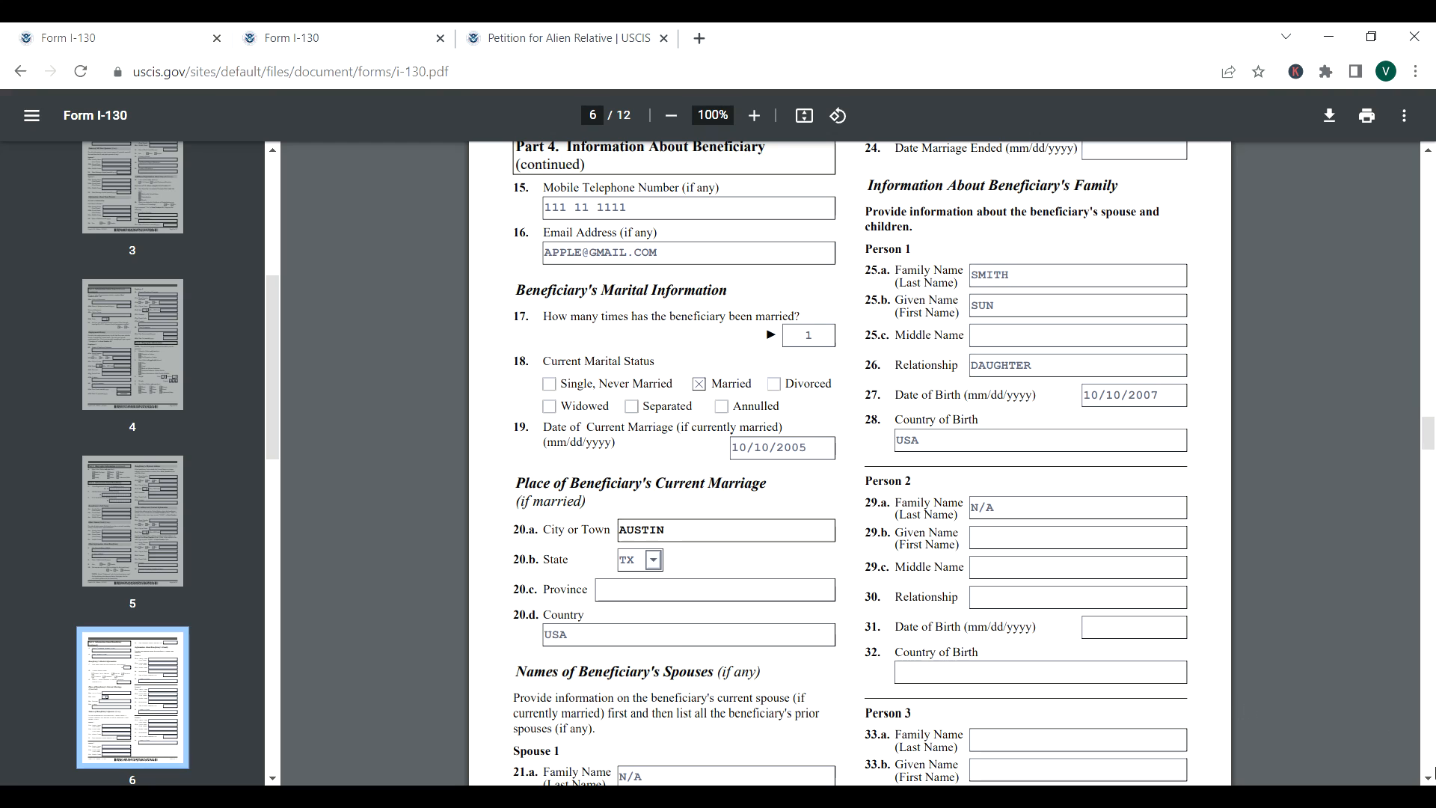
pyautogui.scroll(-5, 1427, 780)
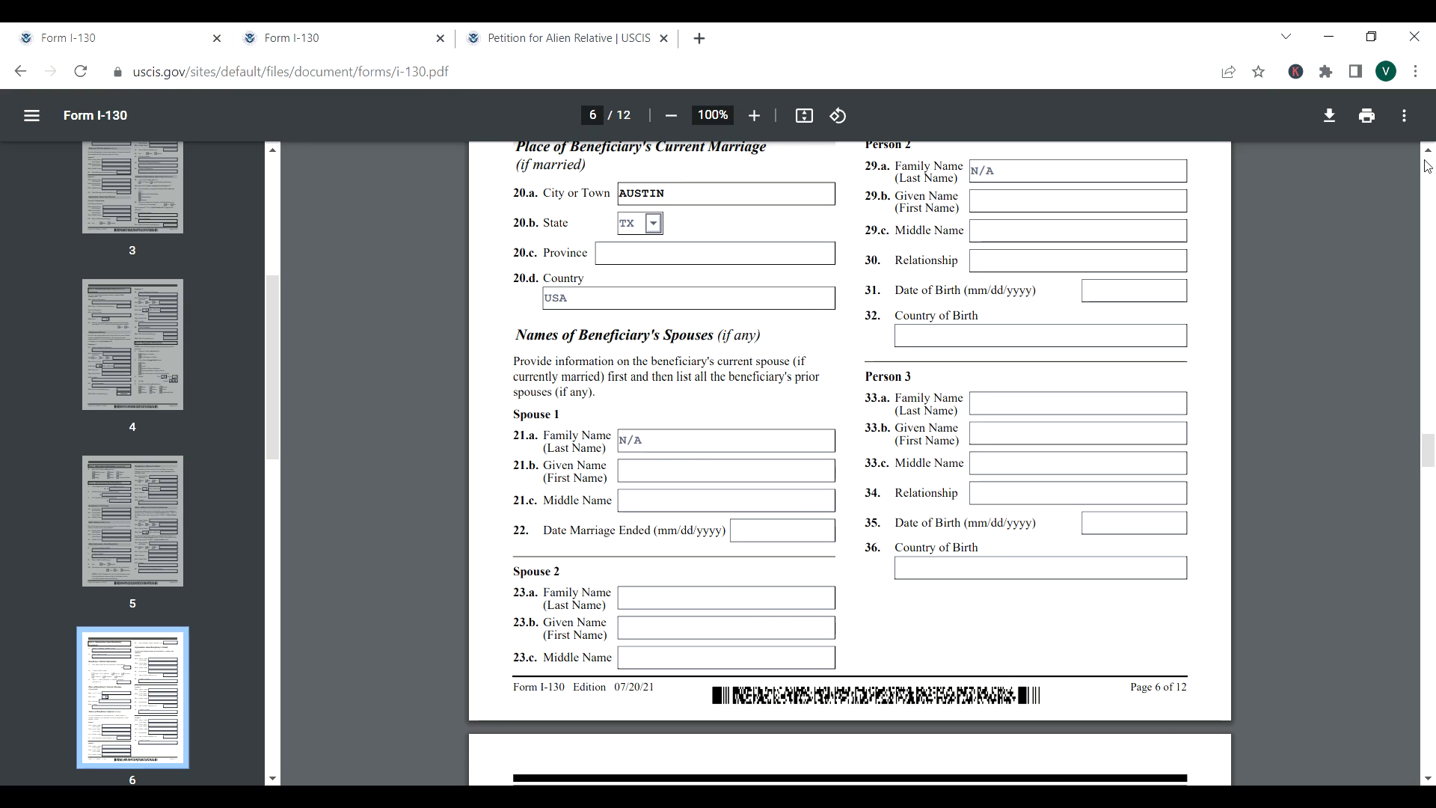
# - Examine the entries for the beneficiary's spouse and children, Person 1 through Person 5, in items 25.a to 44
pyautogui.scroll(6, 1428, 159)
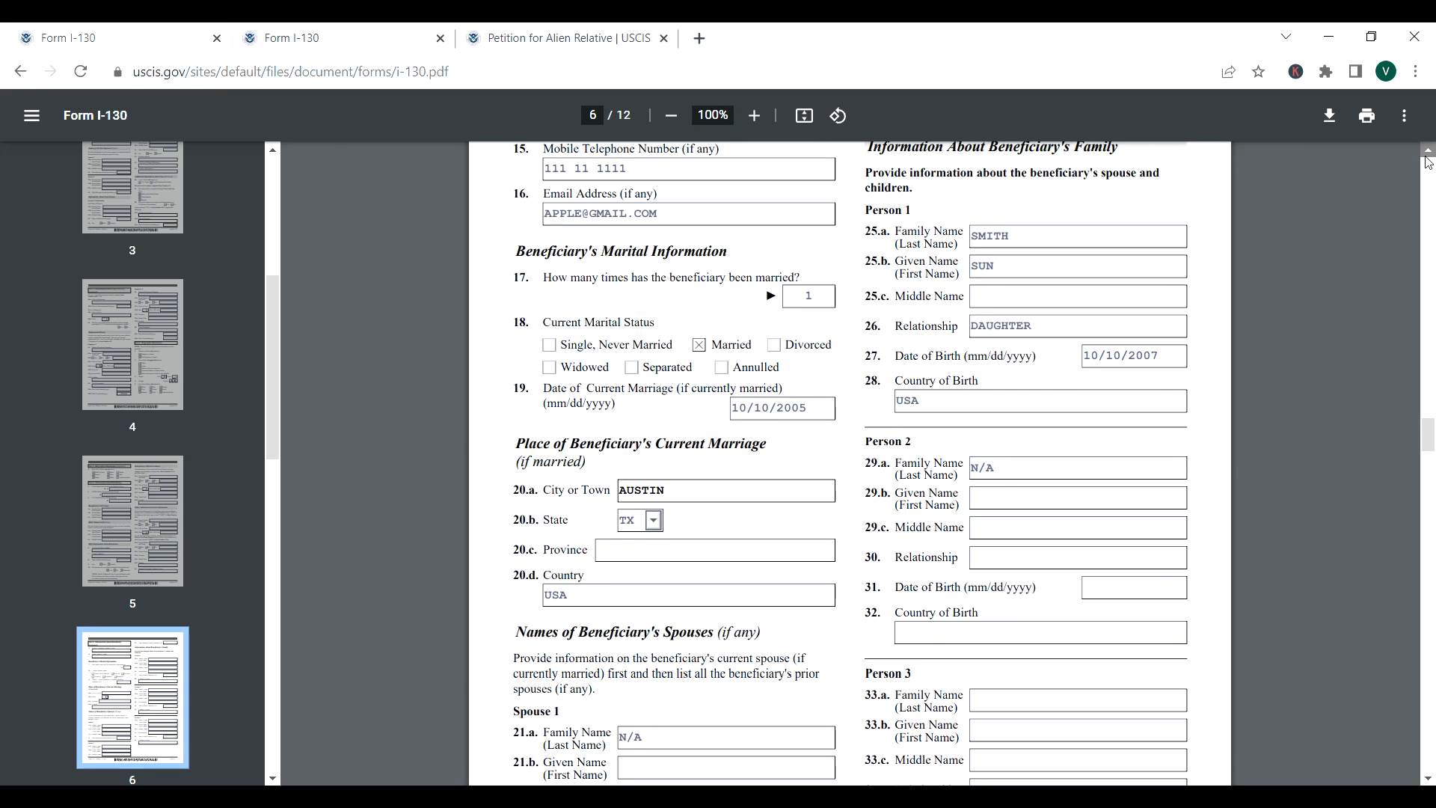
pyautogui.scroll(1, 1427, 159)
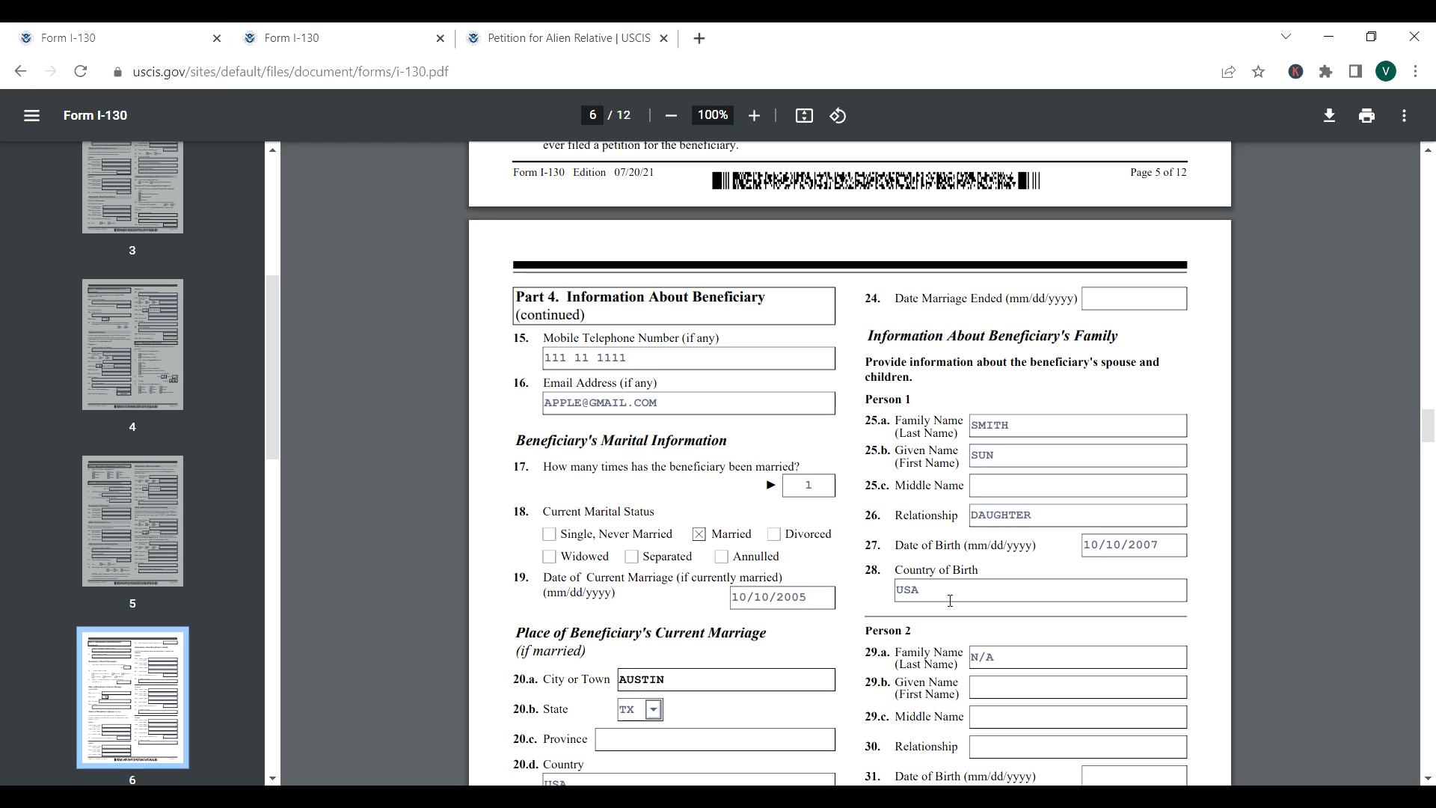
pyautogui.click(1427, 779)
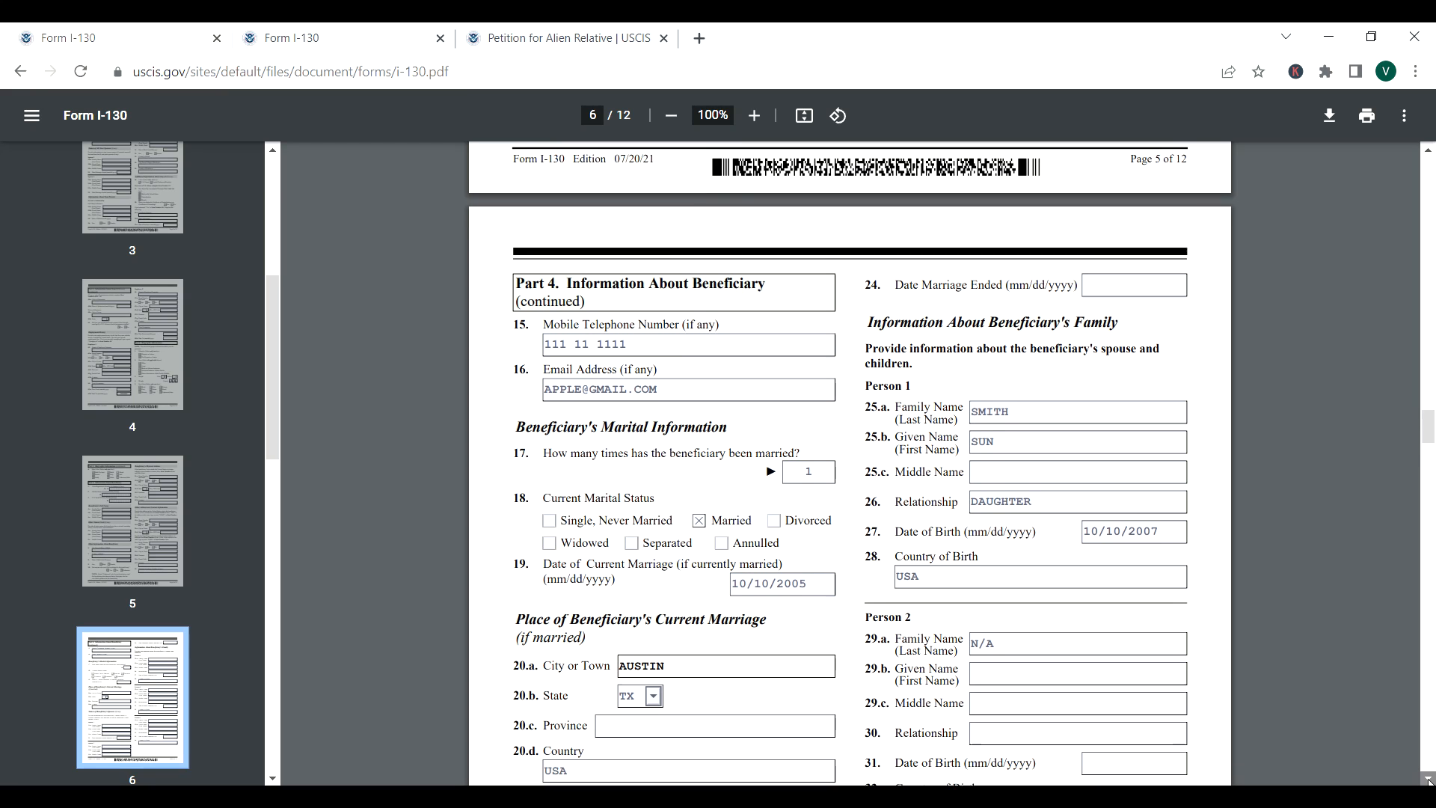
pyautogui.scroll(-5, 1427, 779)
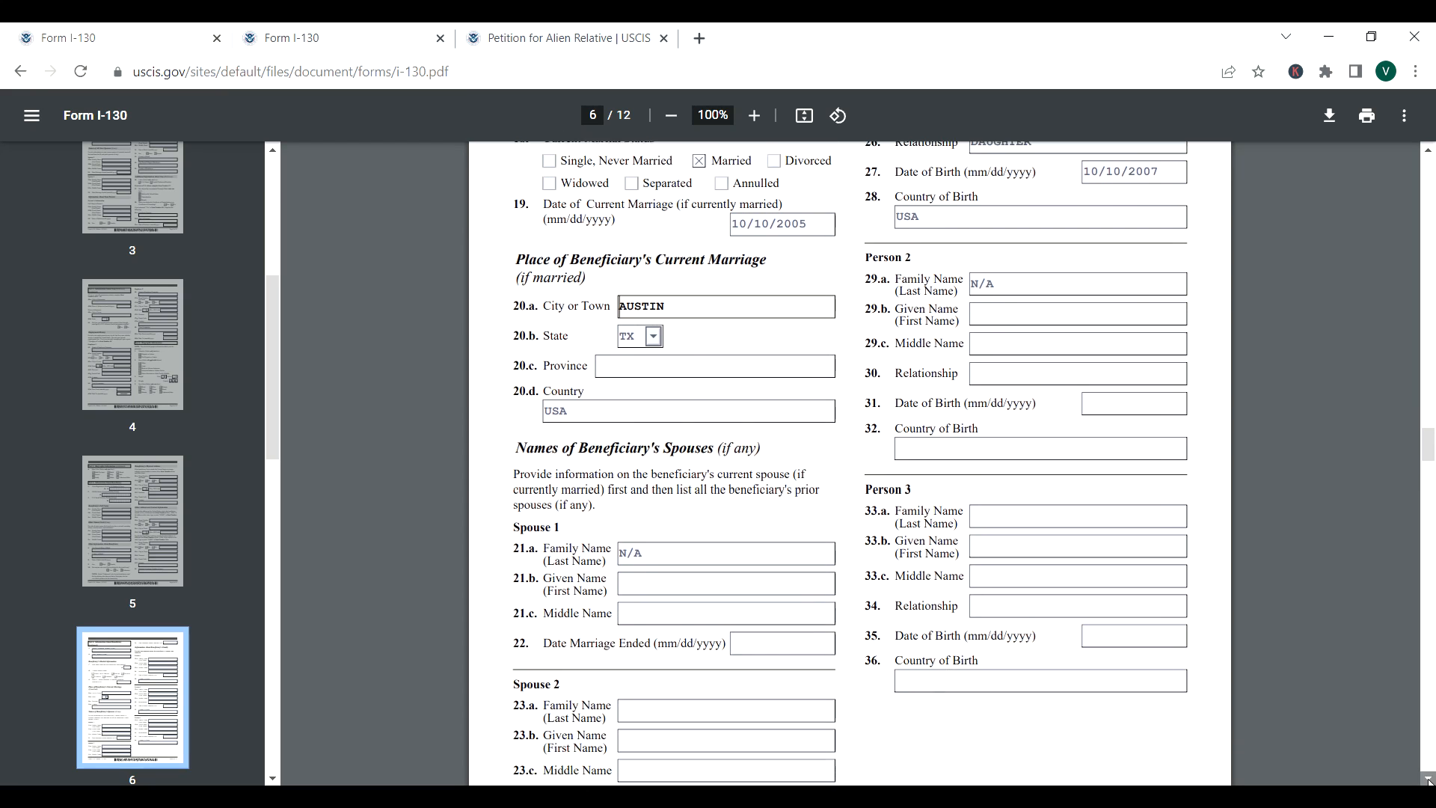
pyautogui.scroll(-6, 1427, 779)
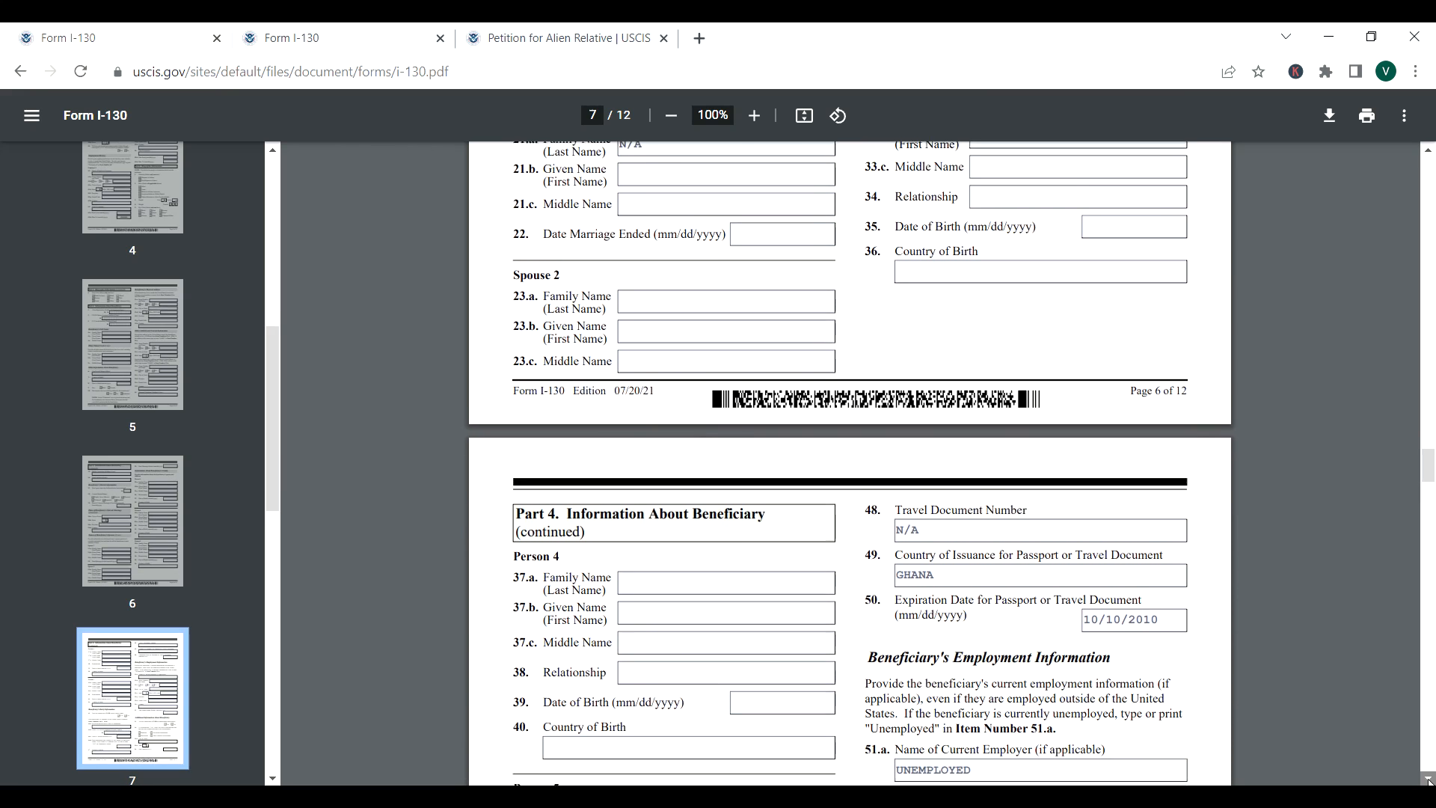
pyautogui.scroll(-2, 1427, 778)
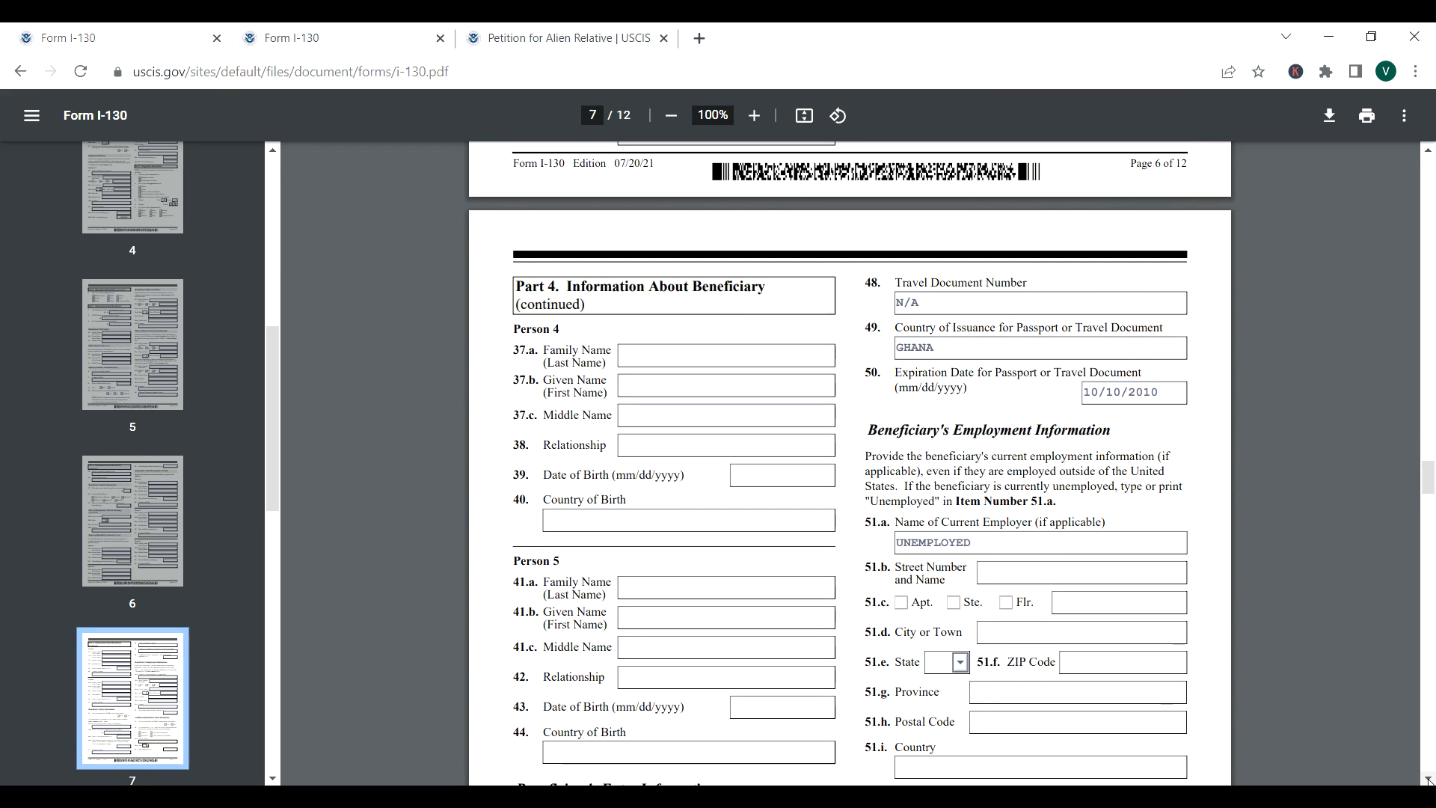
pyautogui.scroll(-1, 1427, 779)
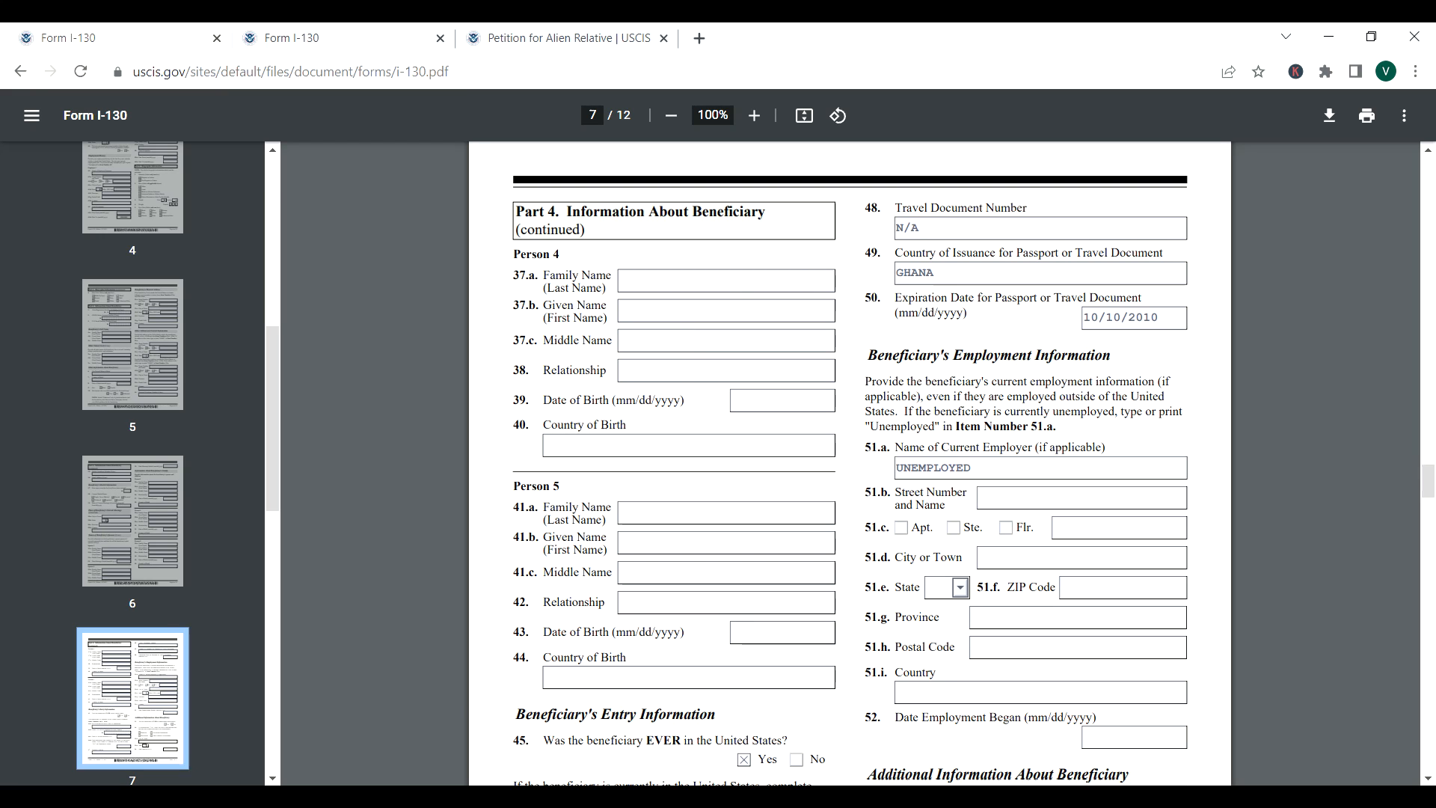
# - Examine the beneficiary's entry information in items 45 to 47, including the class of admission choices and the passport number field
pyautogui.scroll(-4, 1424, 779)
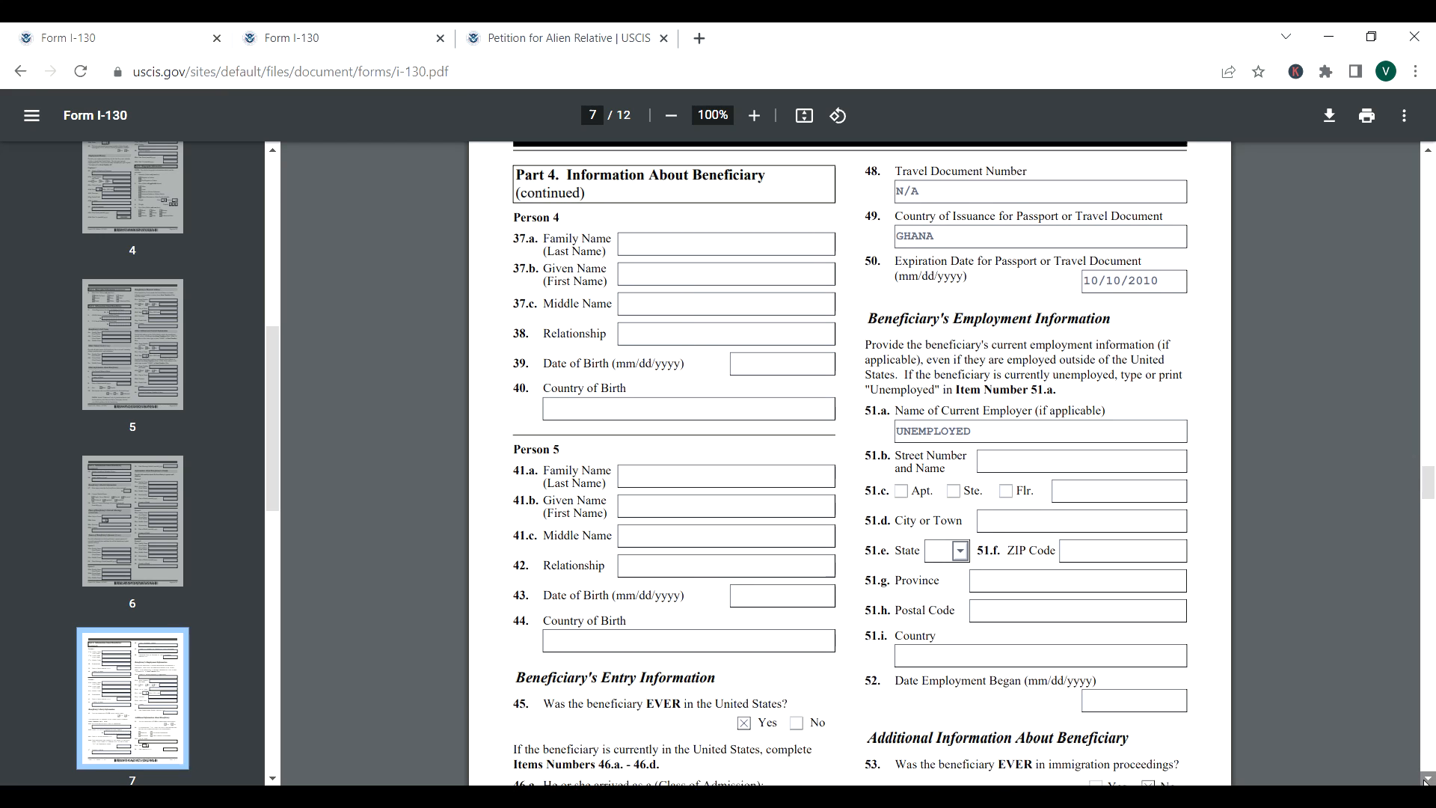
pyautogui.scroll(-8, 1424, 779)
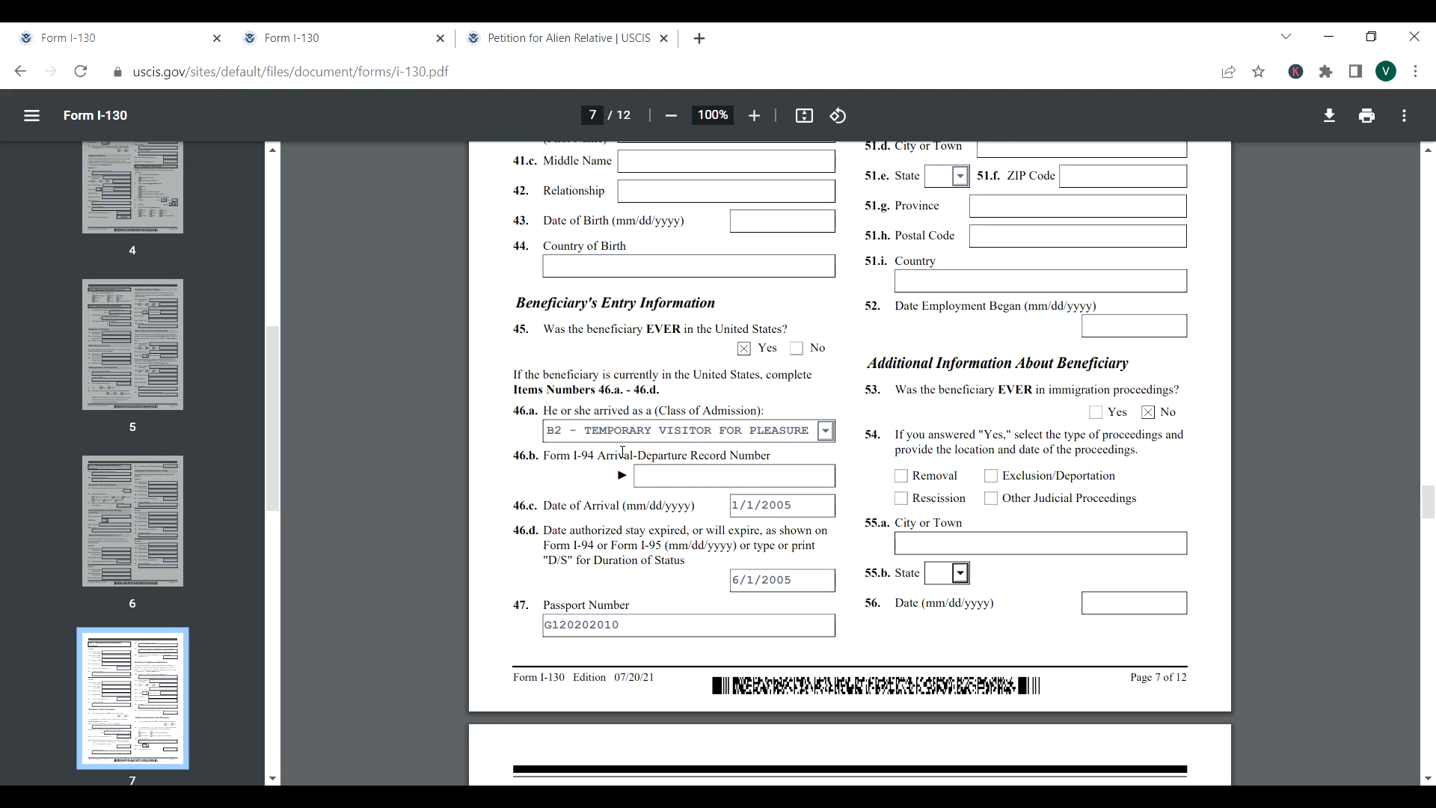
pyautogui.click(832, 431)
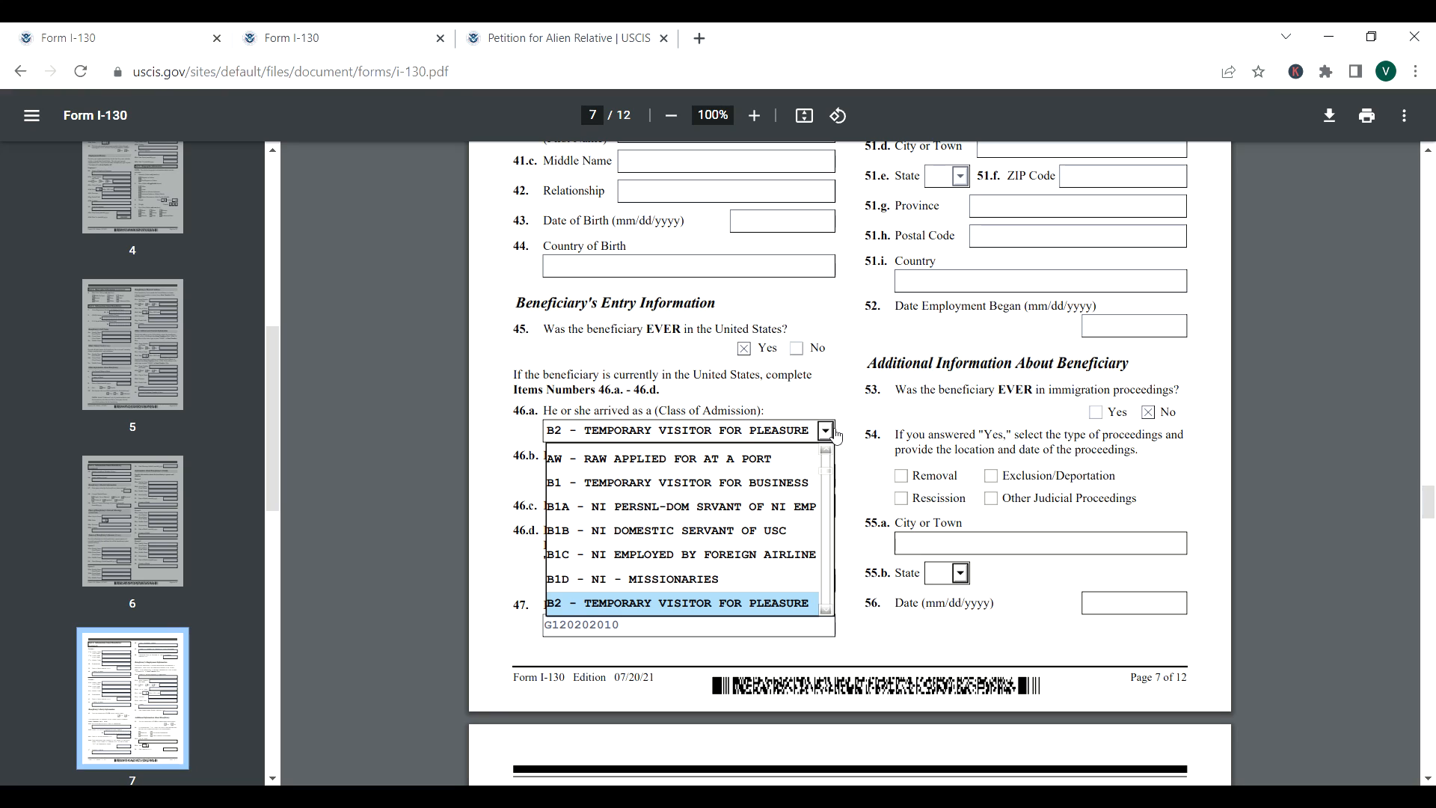
pyautogui.click(835, 436)
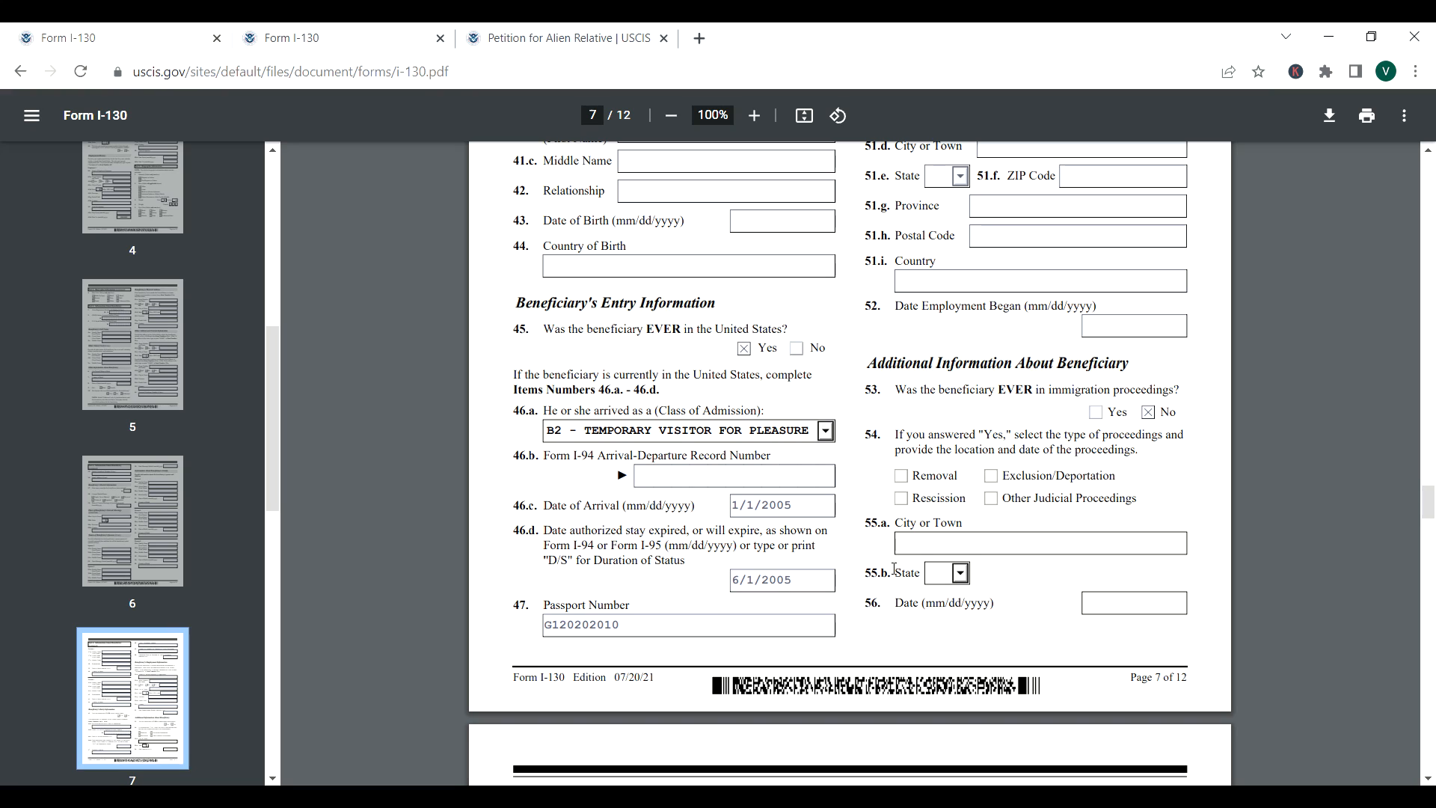
pyautogui.click(638, 633)
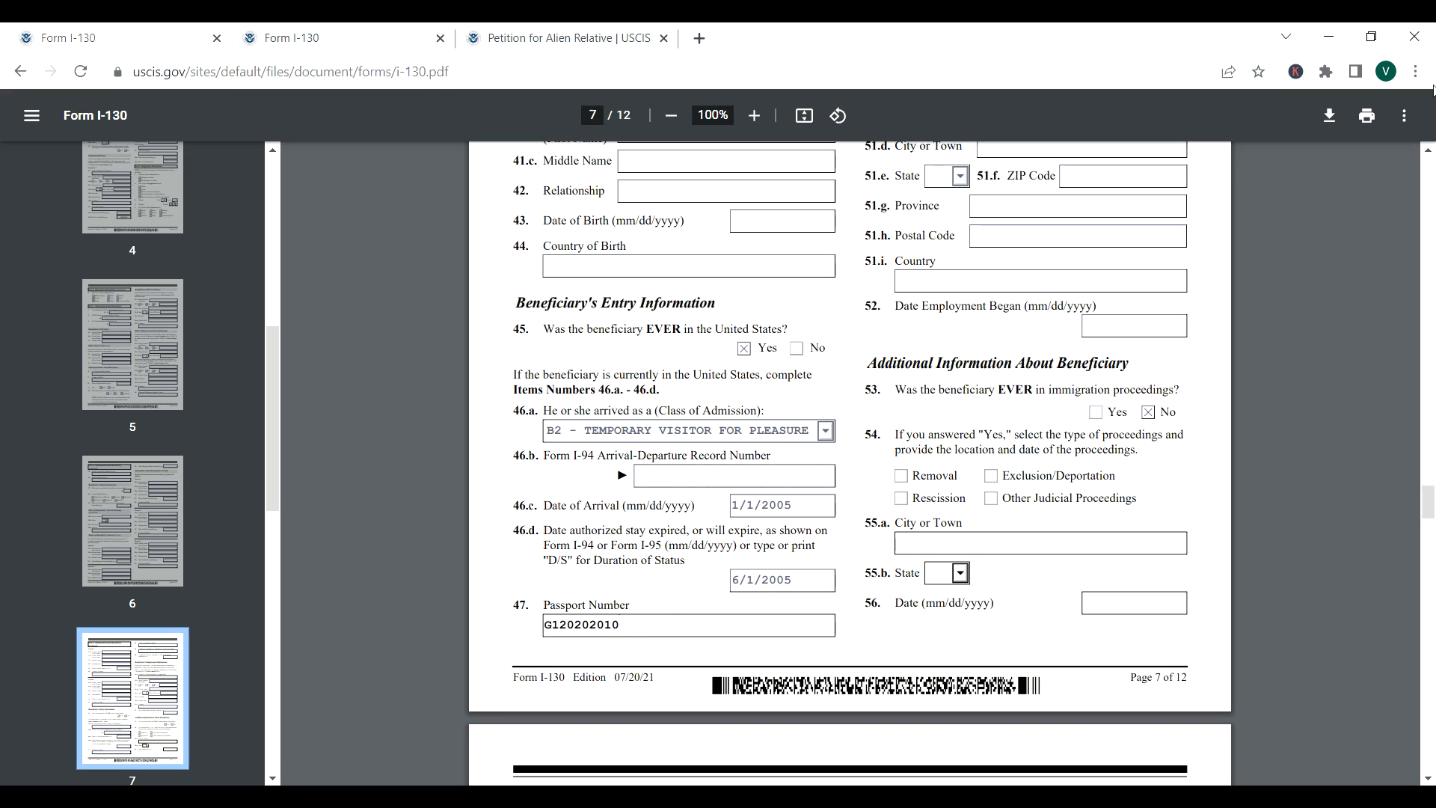
# - Examine the beneficiary's travel document entries and employment information in items 48 to 52
pyautogui.scroll(4, 1428, 150)
pyautogui.scroll(1, 1427, 150)
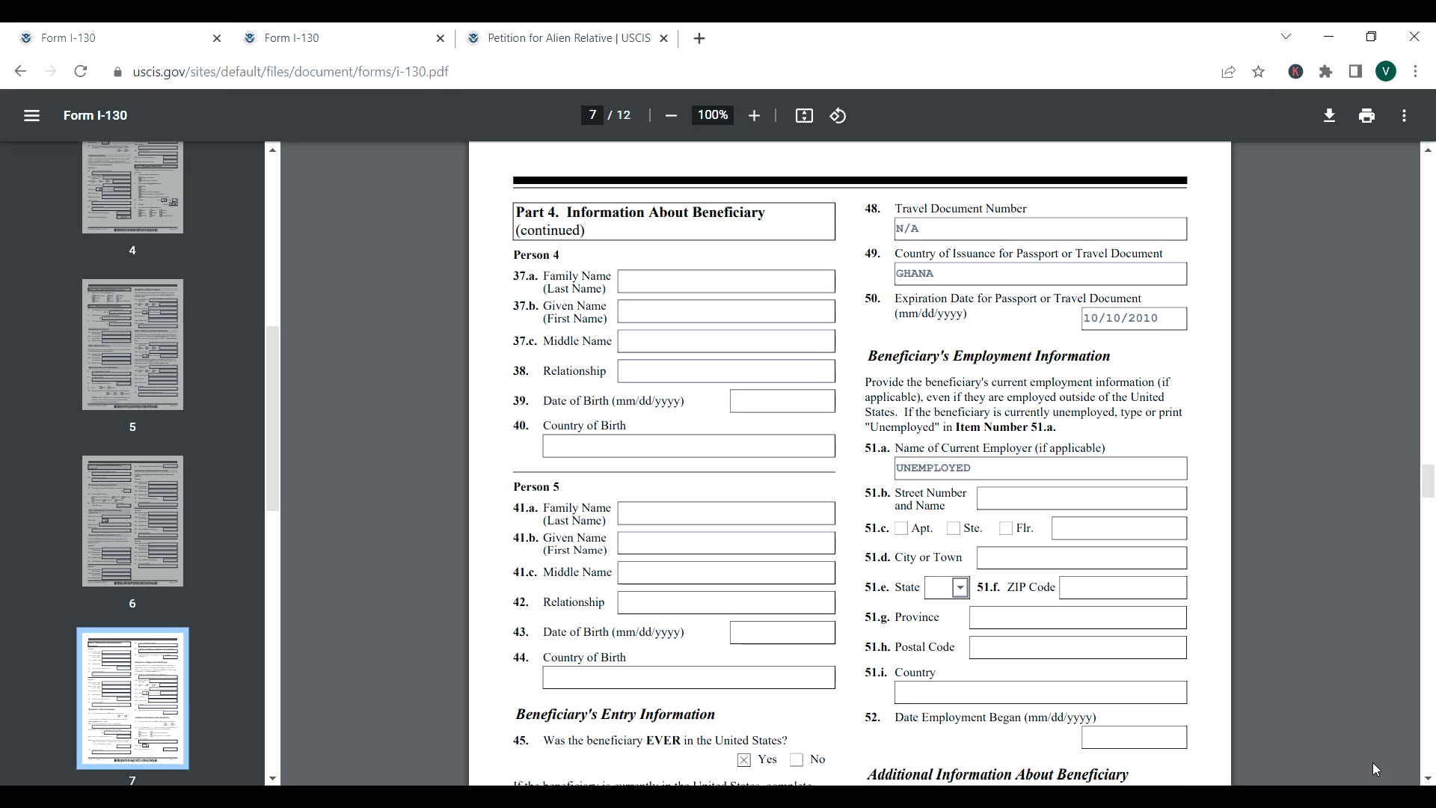
pyautogui.scroll(-2, 1430, 781)
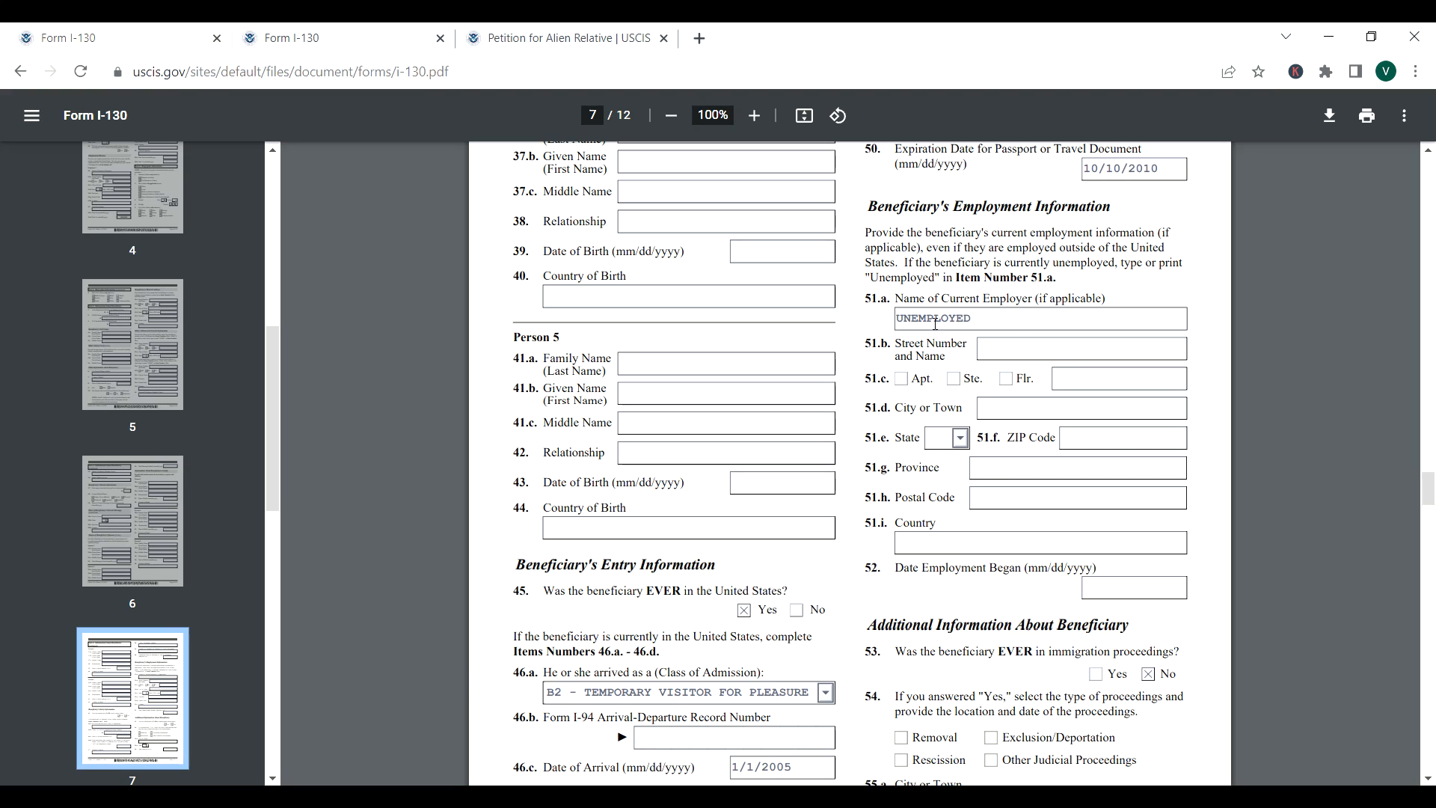
pyautogui.click(1030, 323)
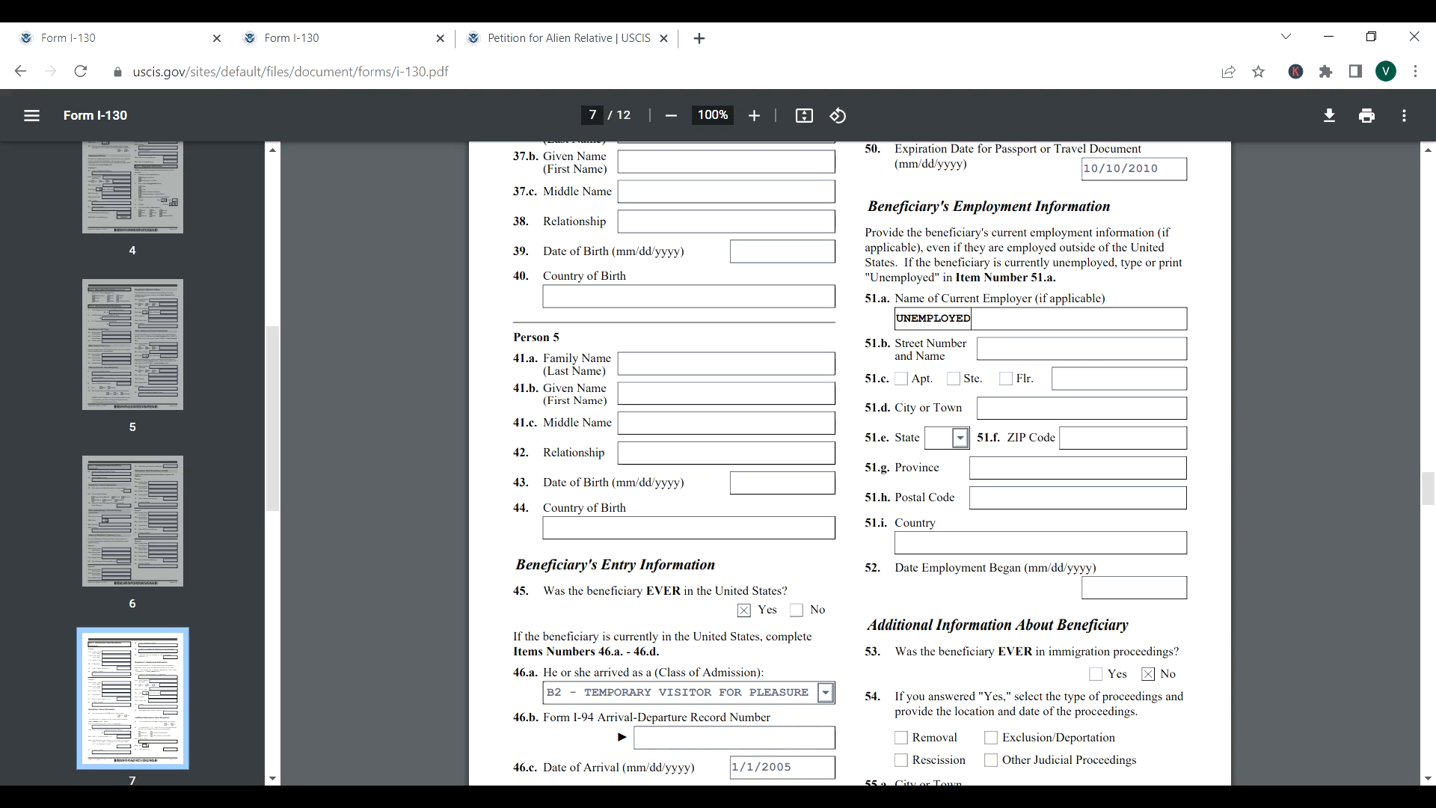
pyautogui.click(1427, 778)
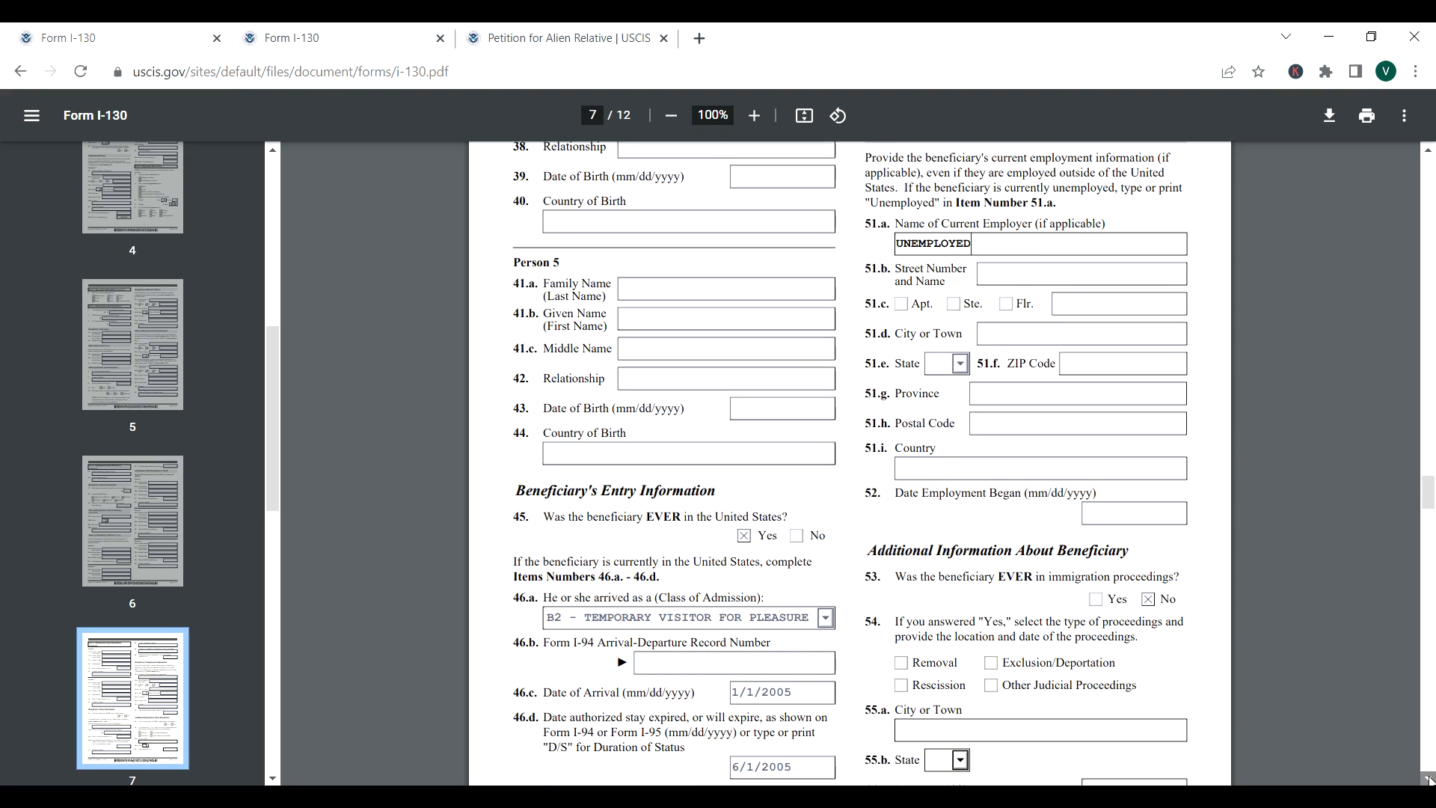
# - Examine the additional information about the beneficiary's immigration proceedings in items 53 to 56
pyautogui.click(1427, 778)
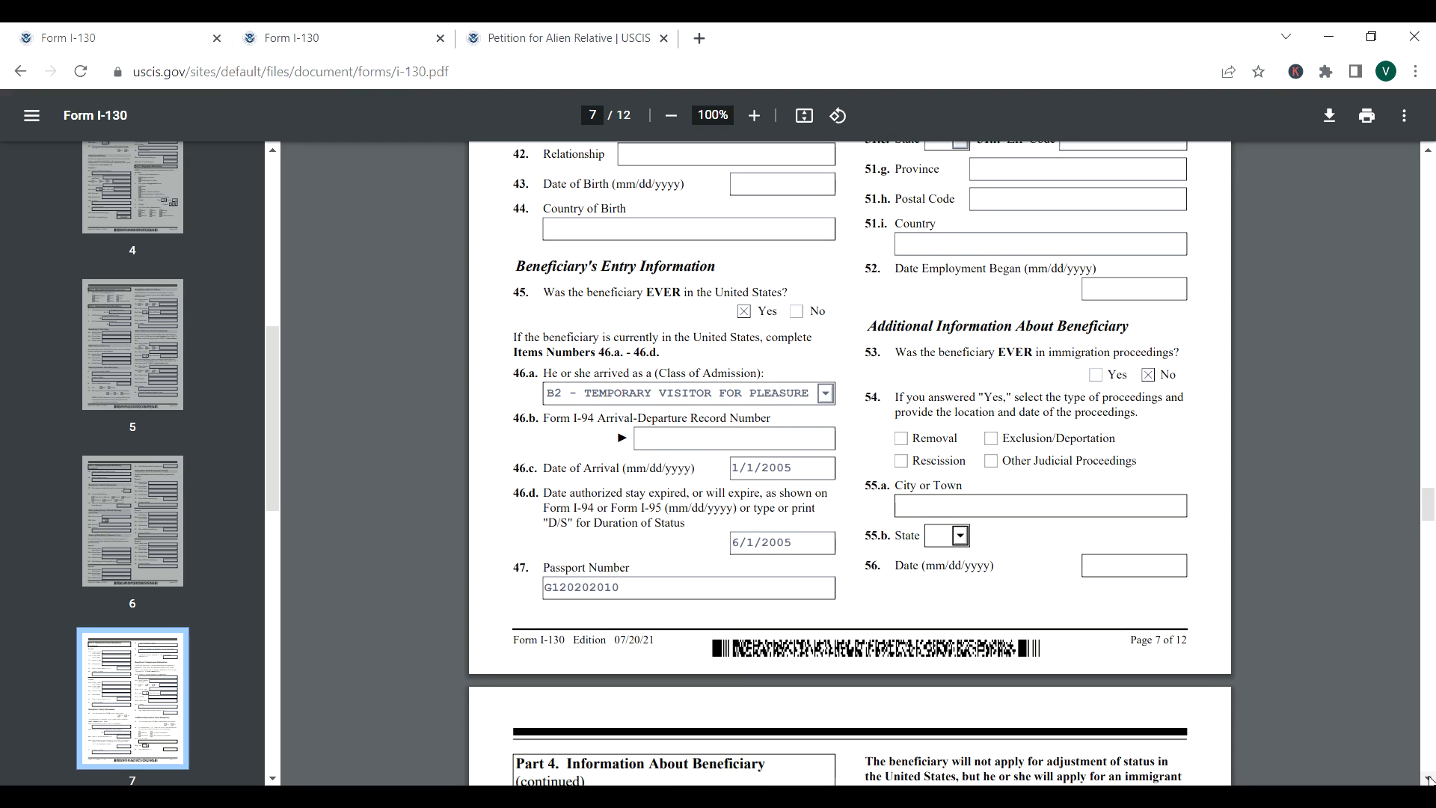
pyautogui.click(1427, 778)
pyautogui.click(1427, 777)
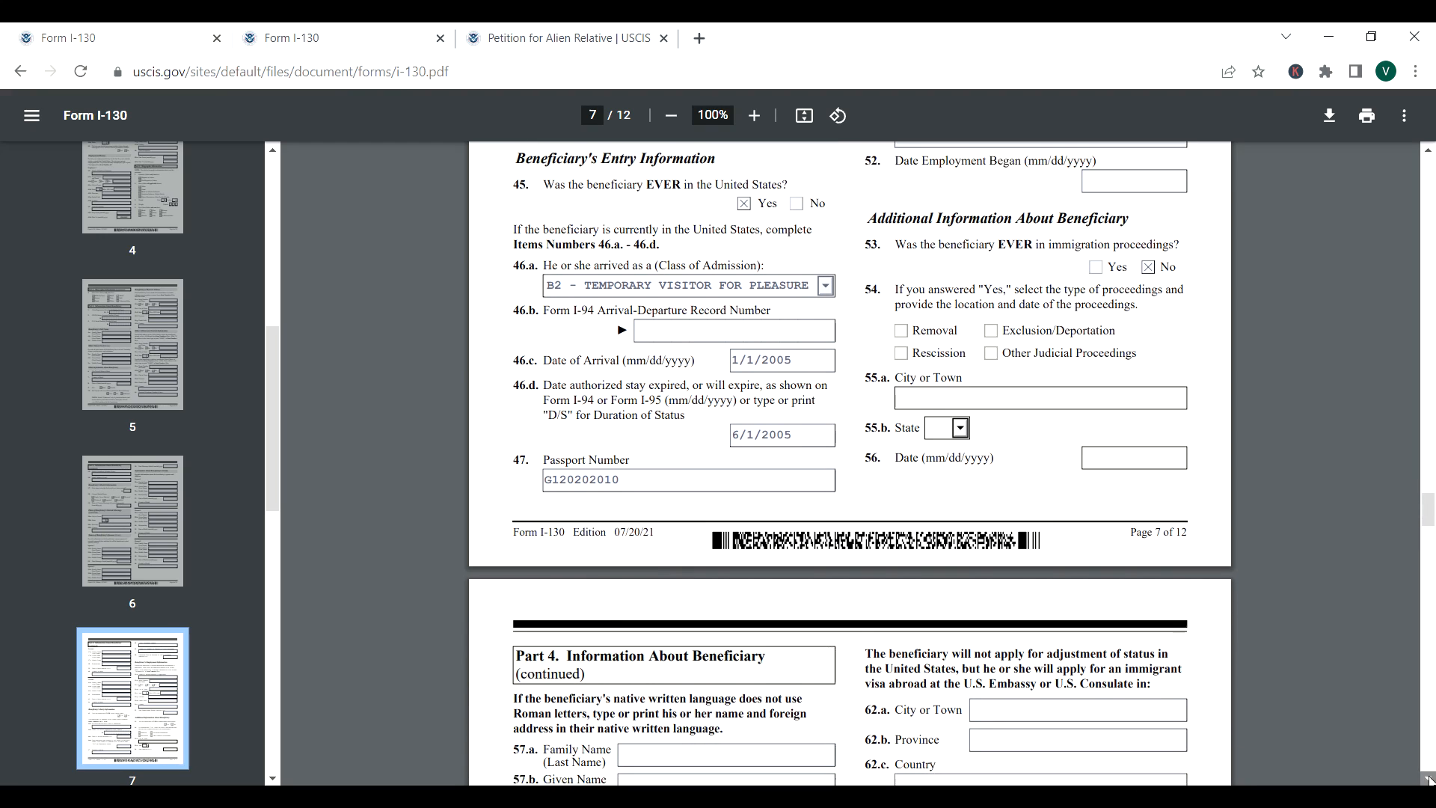
pyautogui.click(1427, 778)
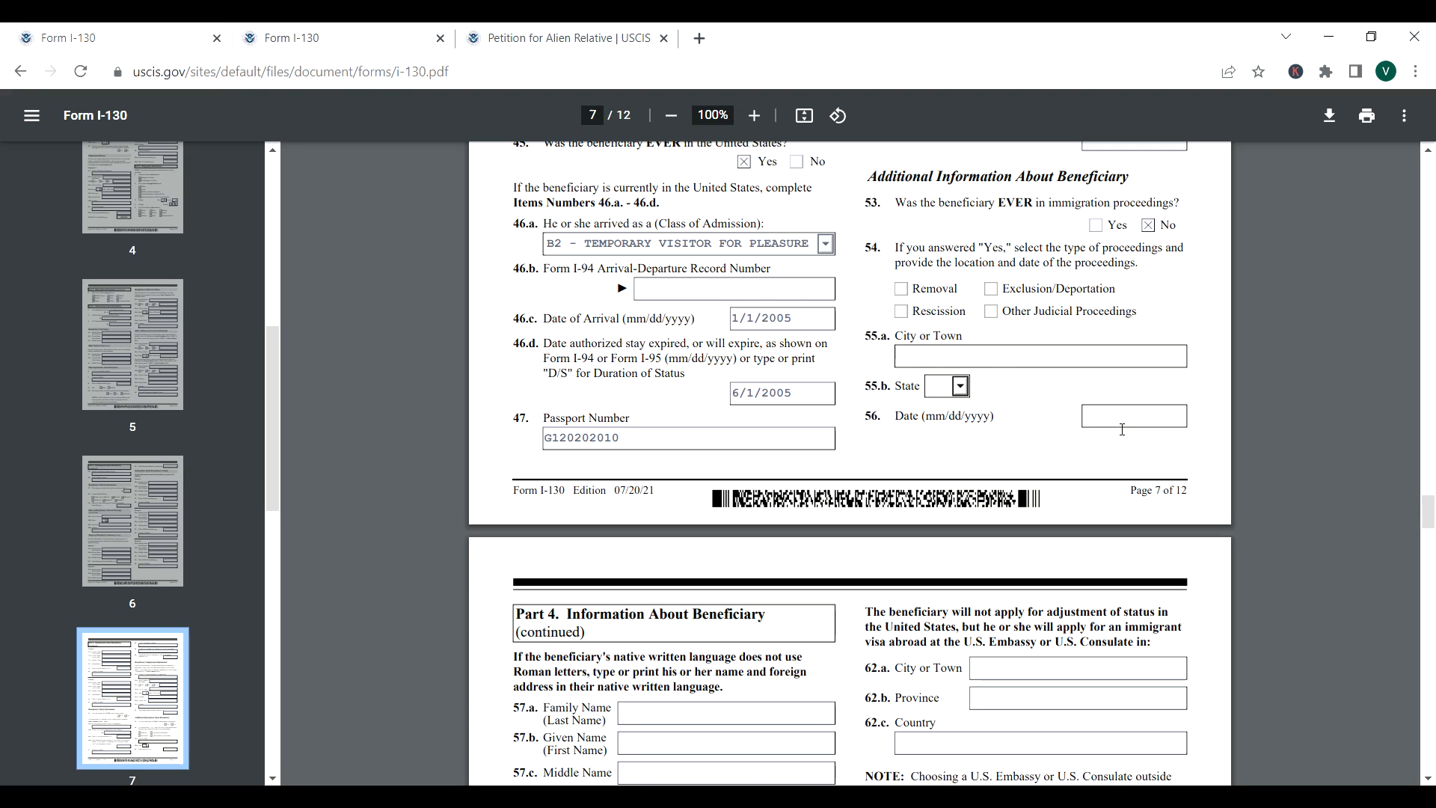
pyautogui.click(1427, 779)
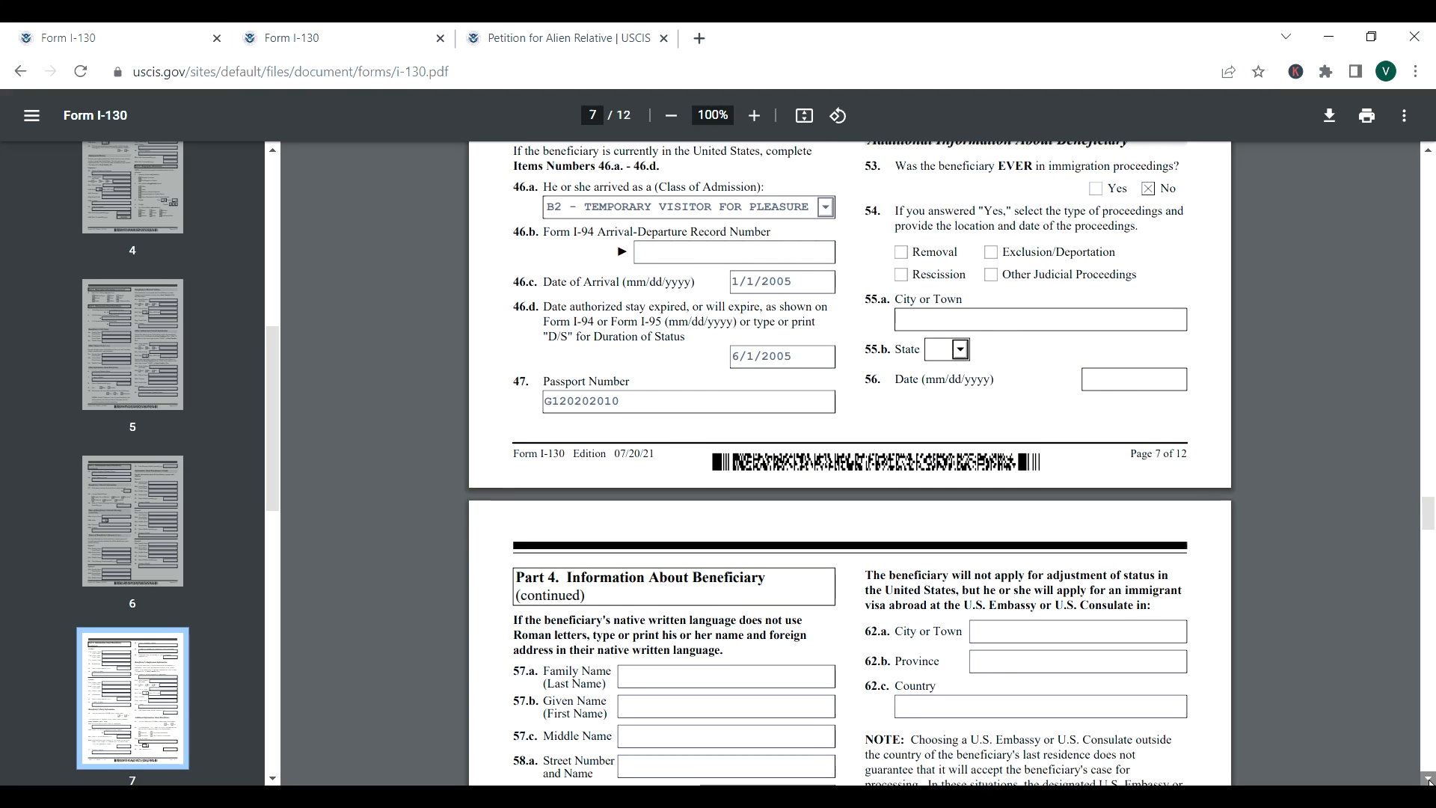
# - Correct the misspelled street name in item 59.a and fill in the ZIP code in item 59.e of the last shared address
pyautogui.scroll(-3, 1427, 778)
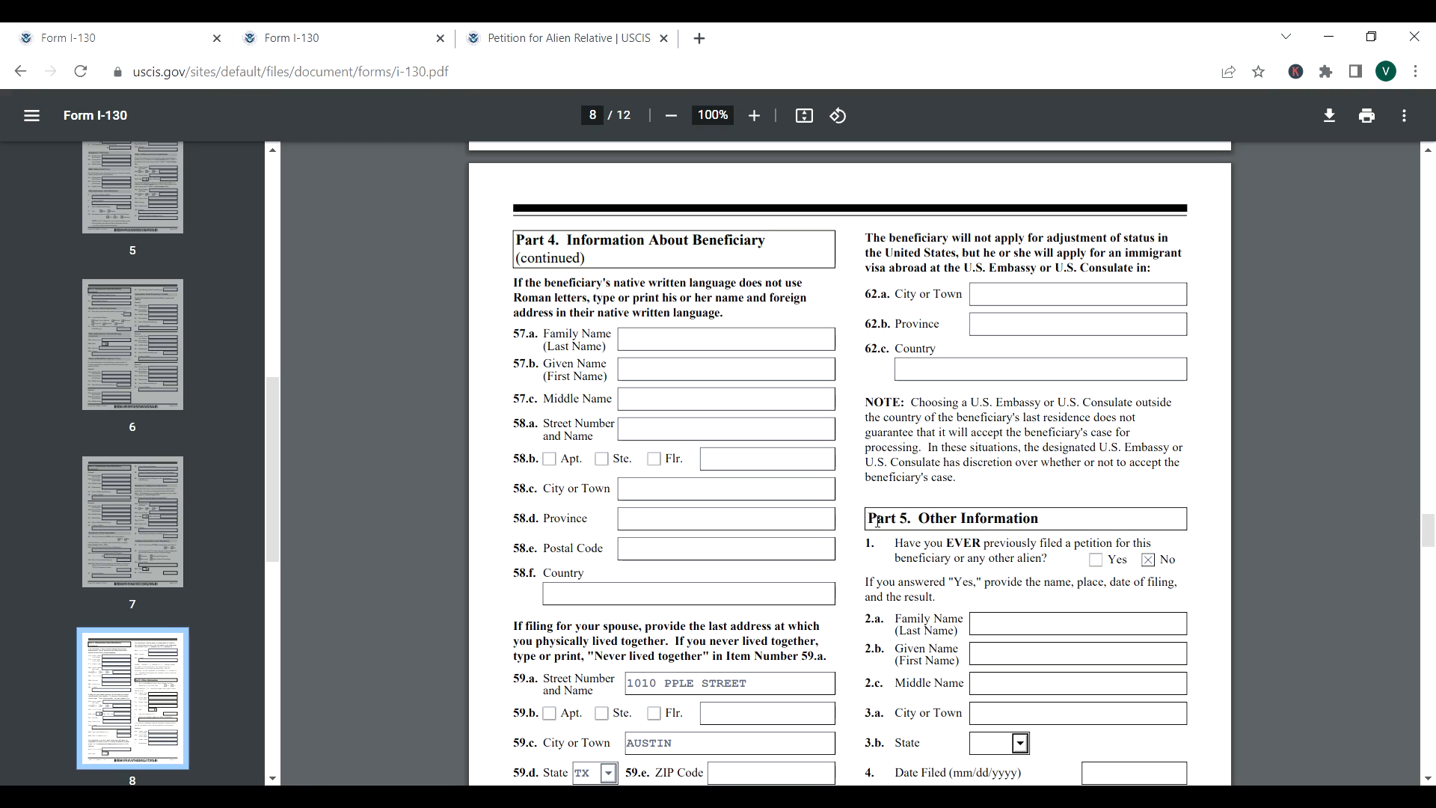
pyautogui.scroll(-4, 1428, 778)
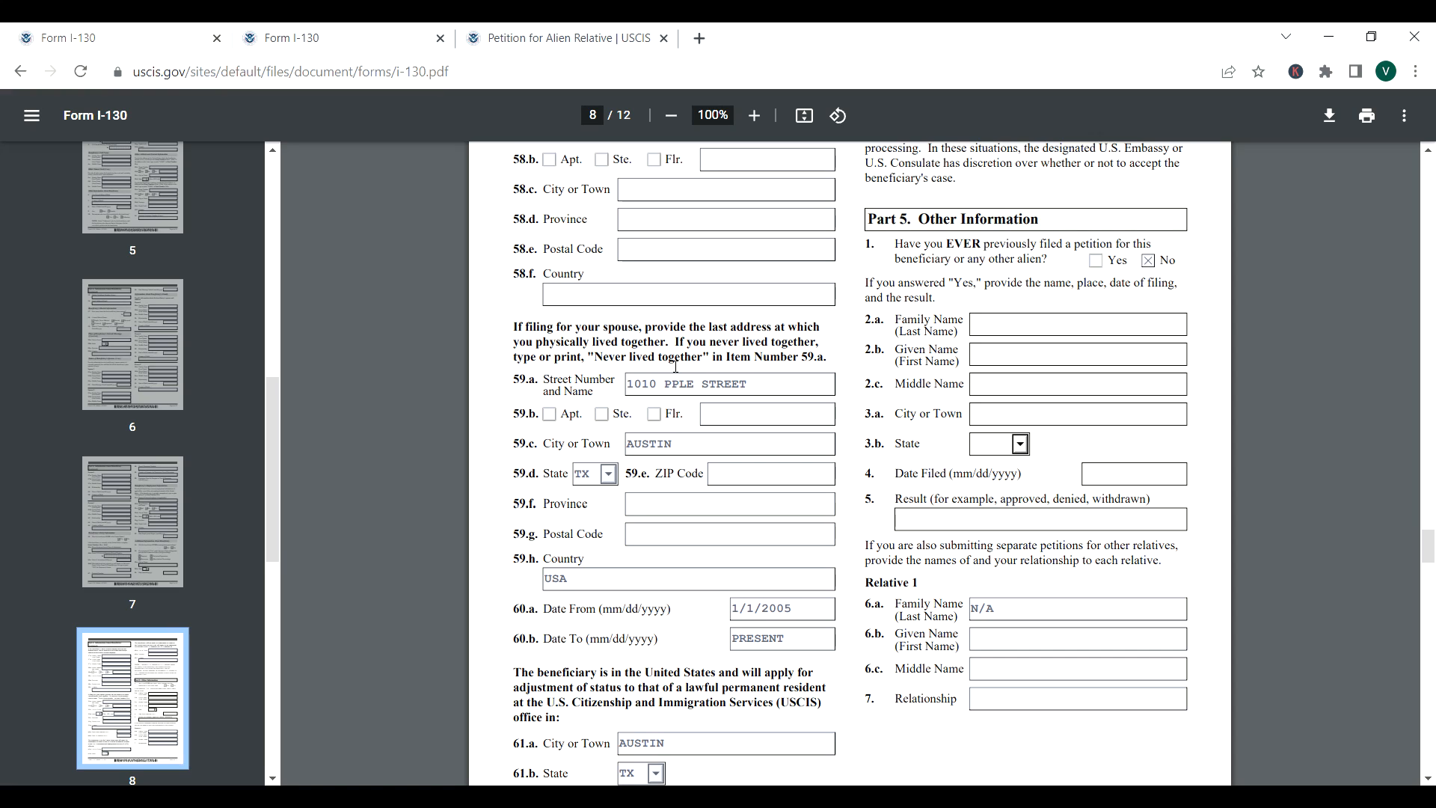
pyautogui.click(776, 395)
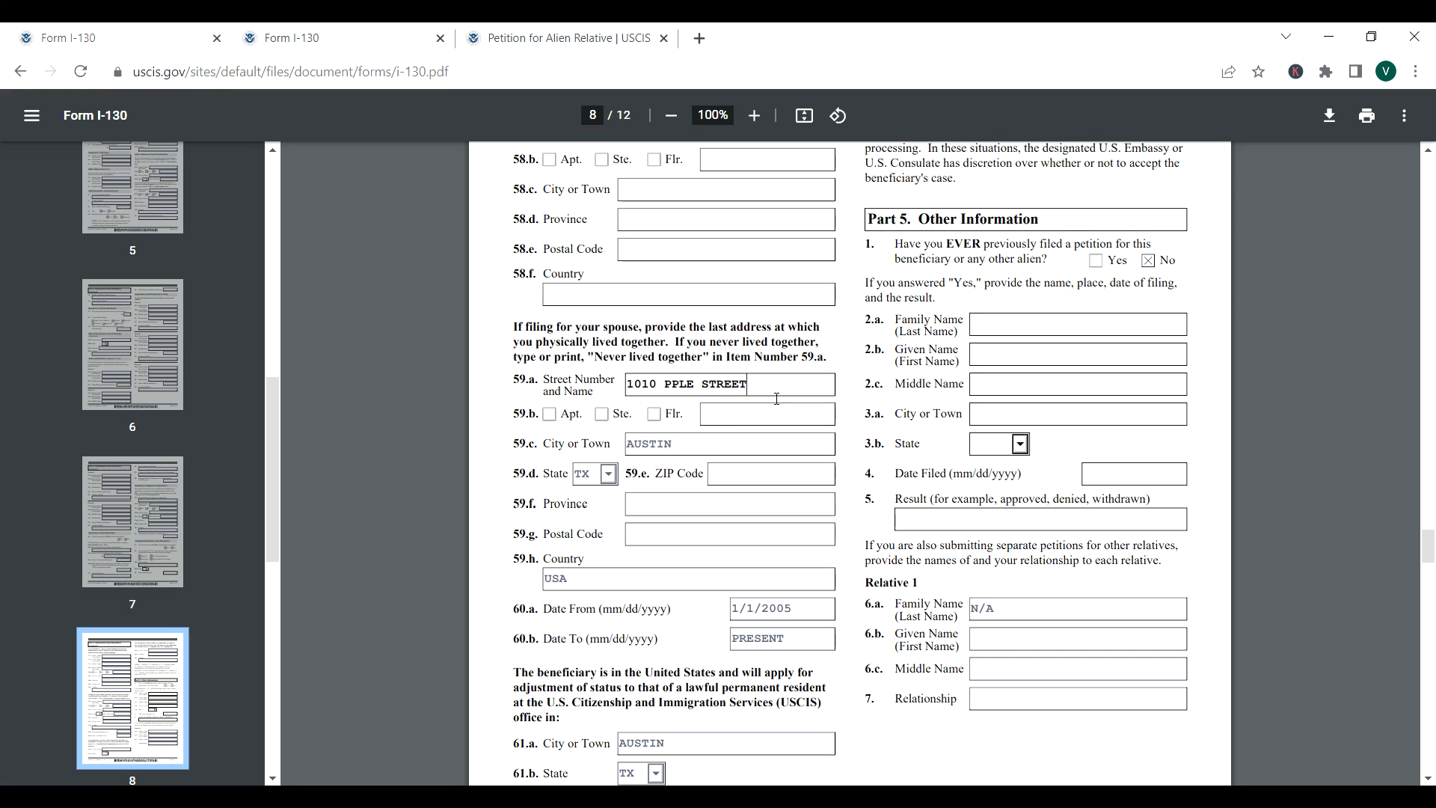
pyautogui.click(669, 390)
pyautogui.write('A')
pyautogui.click(731, 473)
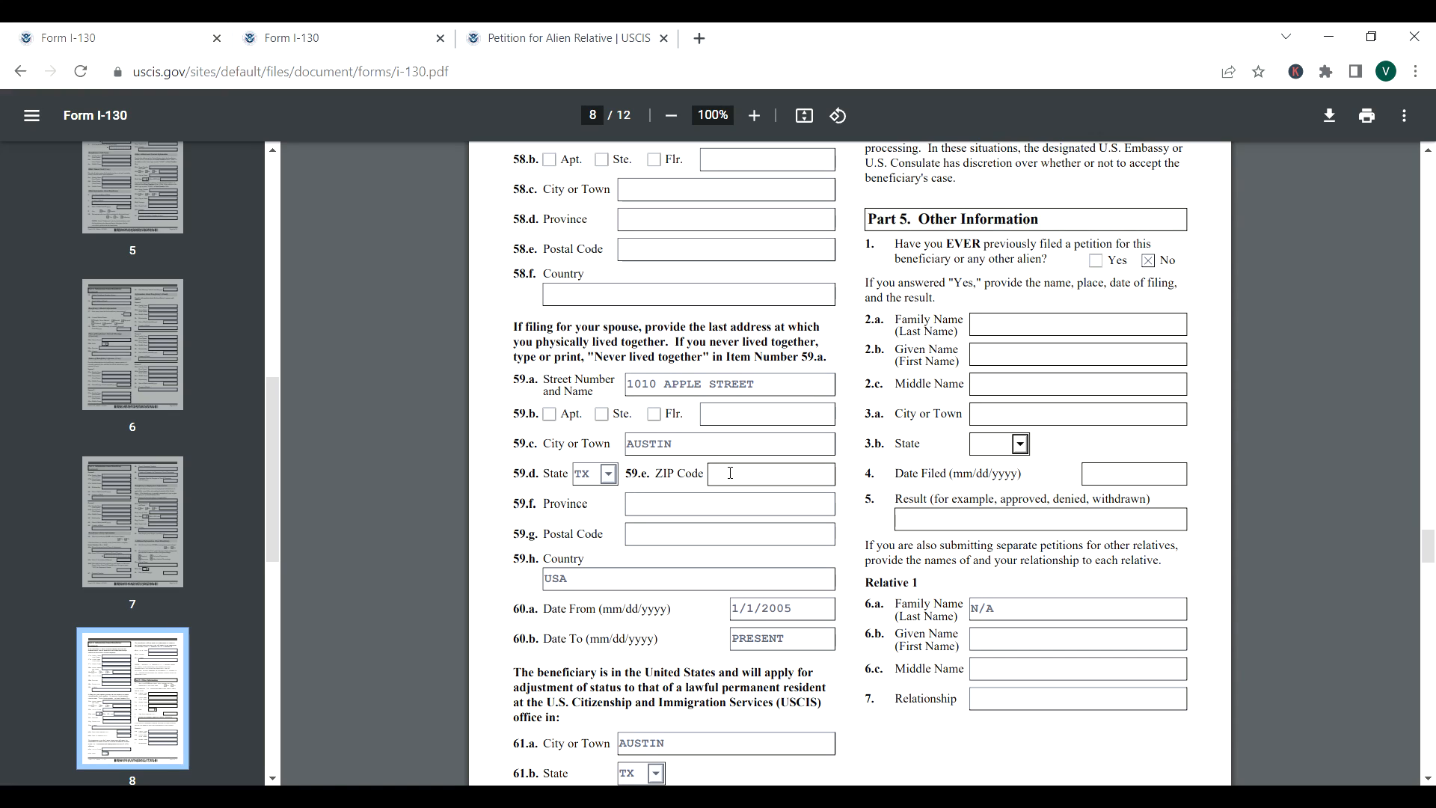
pyautogui.write('17176')
# - Examine the country, dates lived together, USCIS office location and U.S. Embassy or Consulate fields in items 59.h to 62.c
pyautogui.click(605, 588)
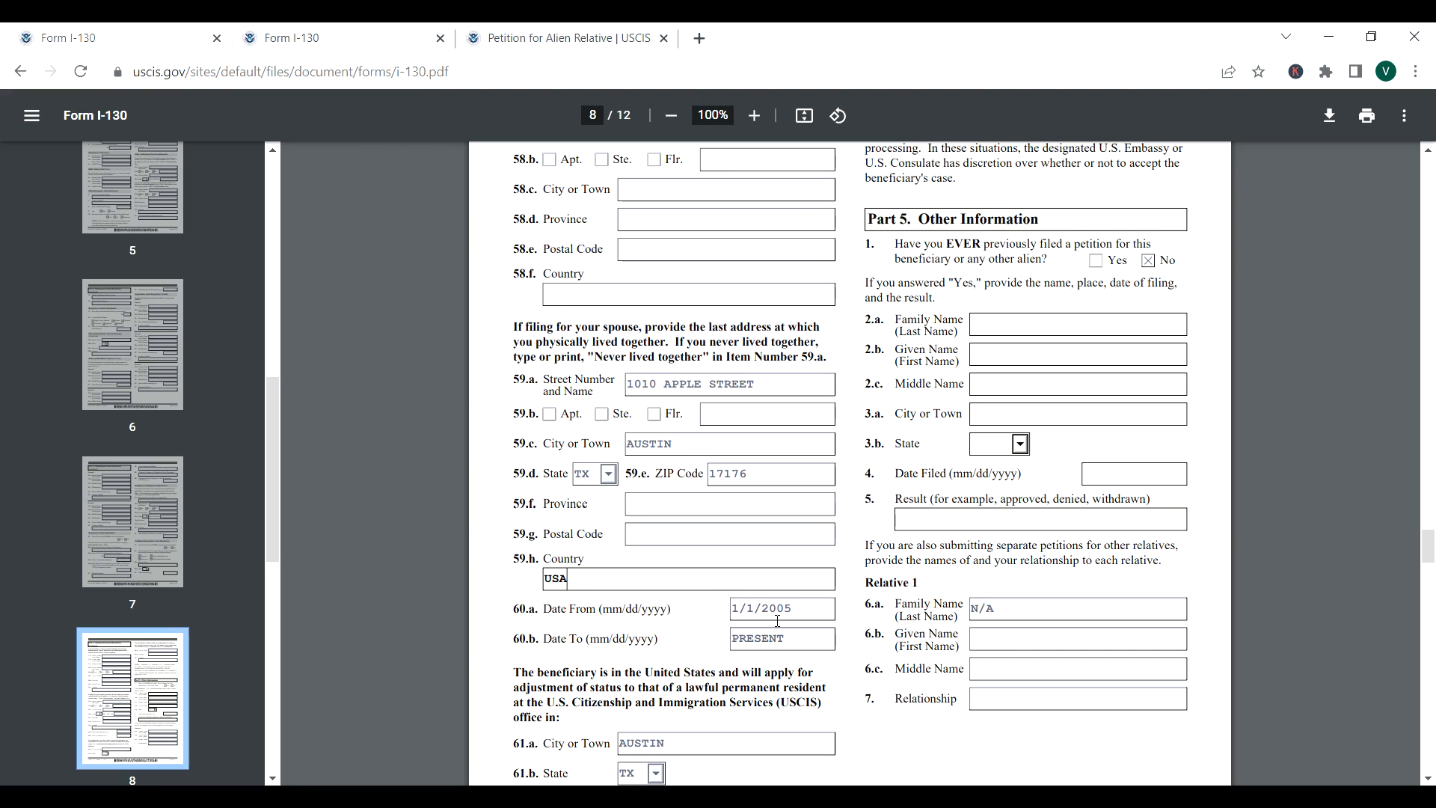
pyautogui.click(803, 618)
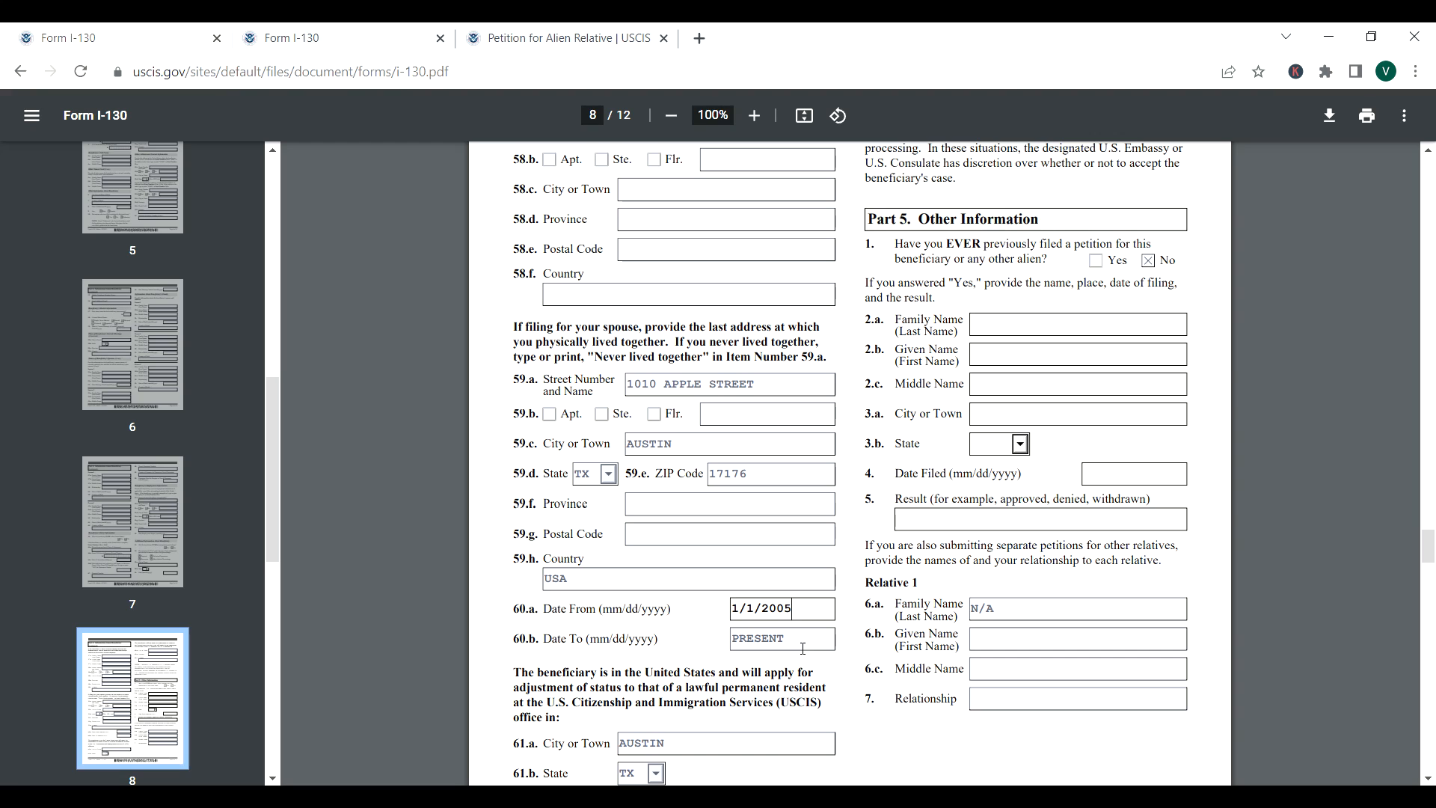
pyautogui.scroll(-3, 1429, 779)
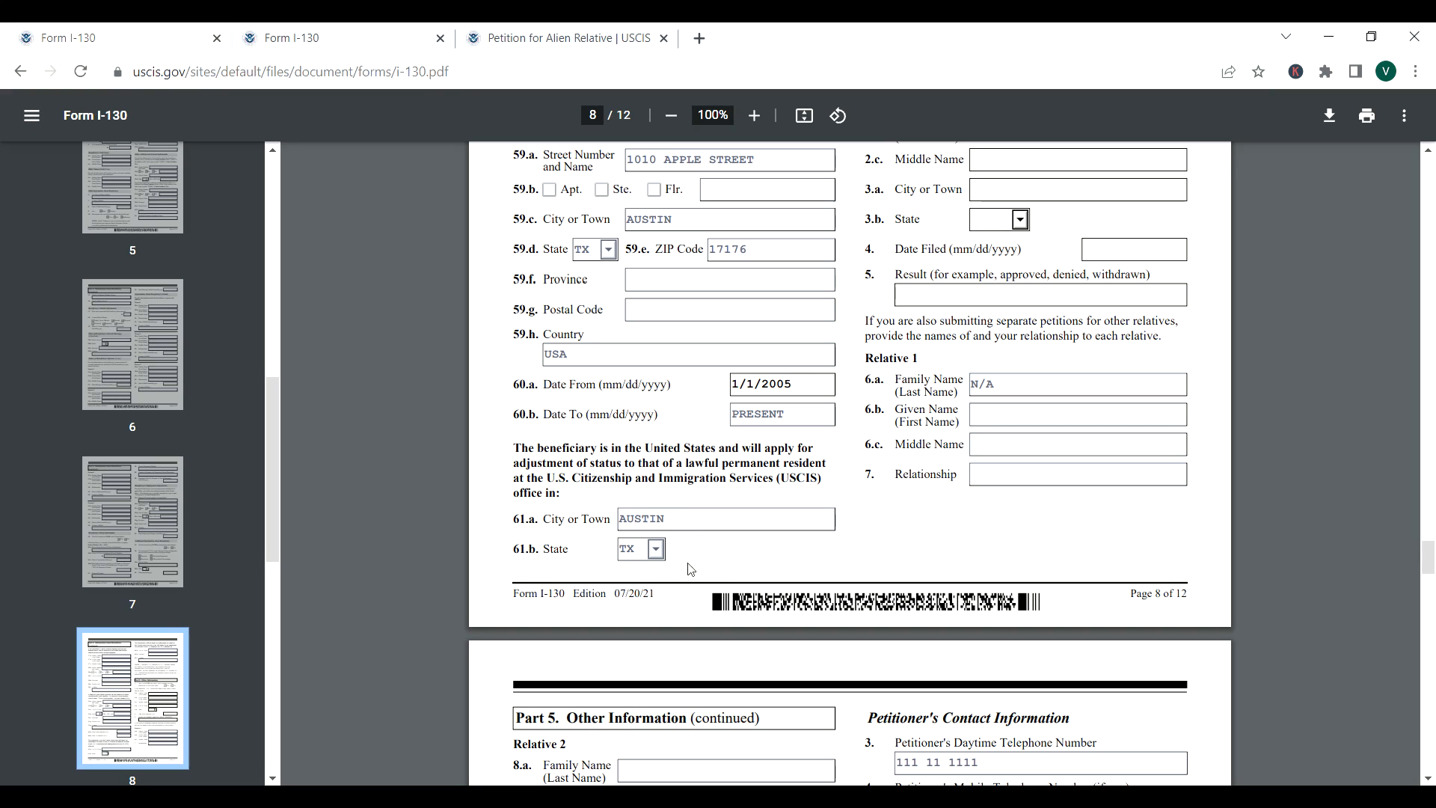
pyautogui.click(703, 522)
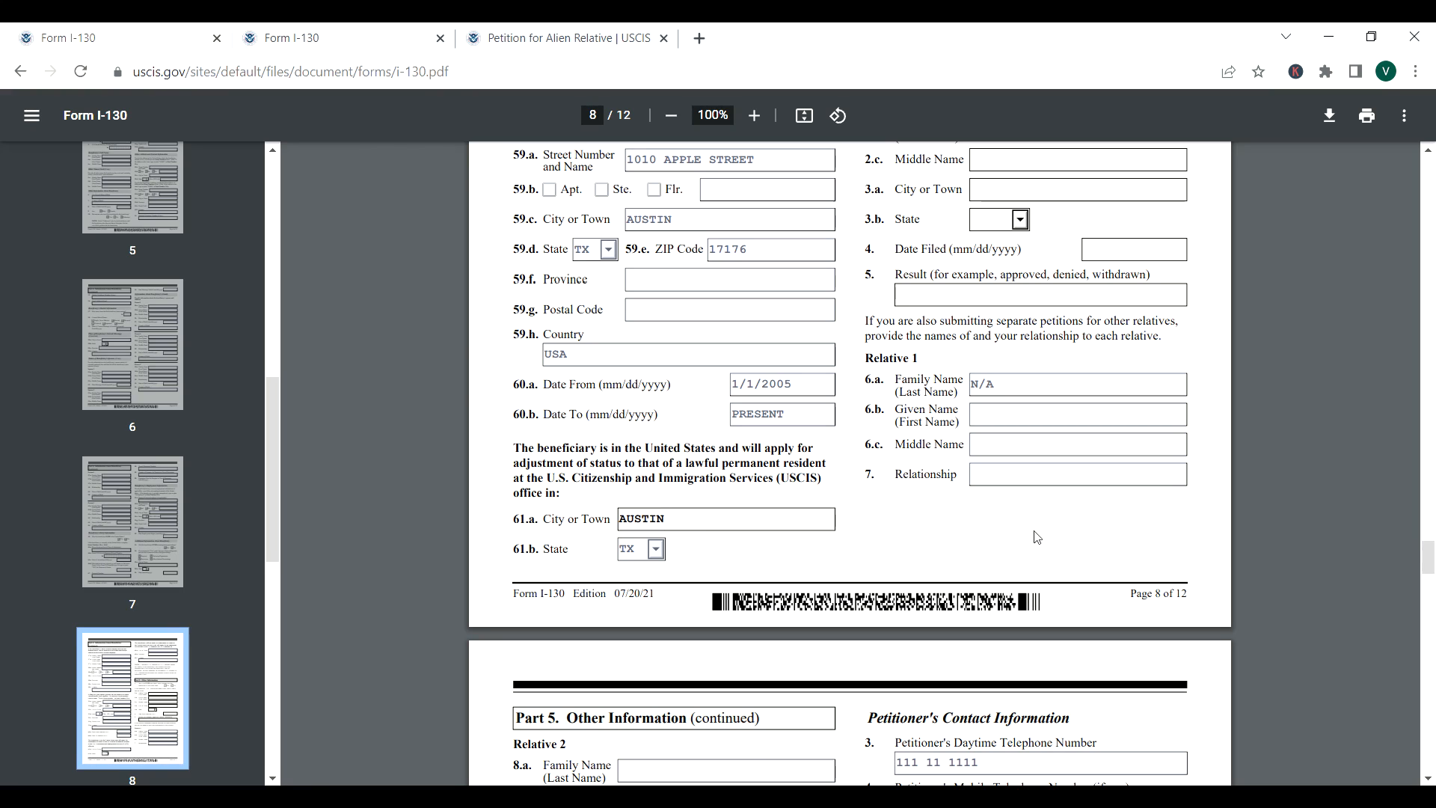
pyautogui.click(1428, 153)
pyautogui.moveTo(1428, 153); pyautogui.dragTo(1428, 153)
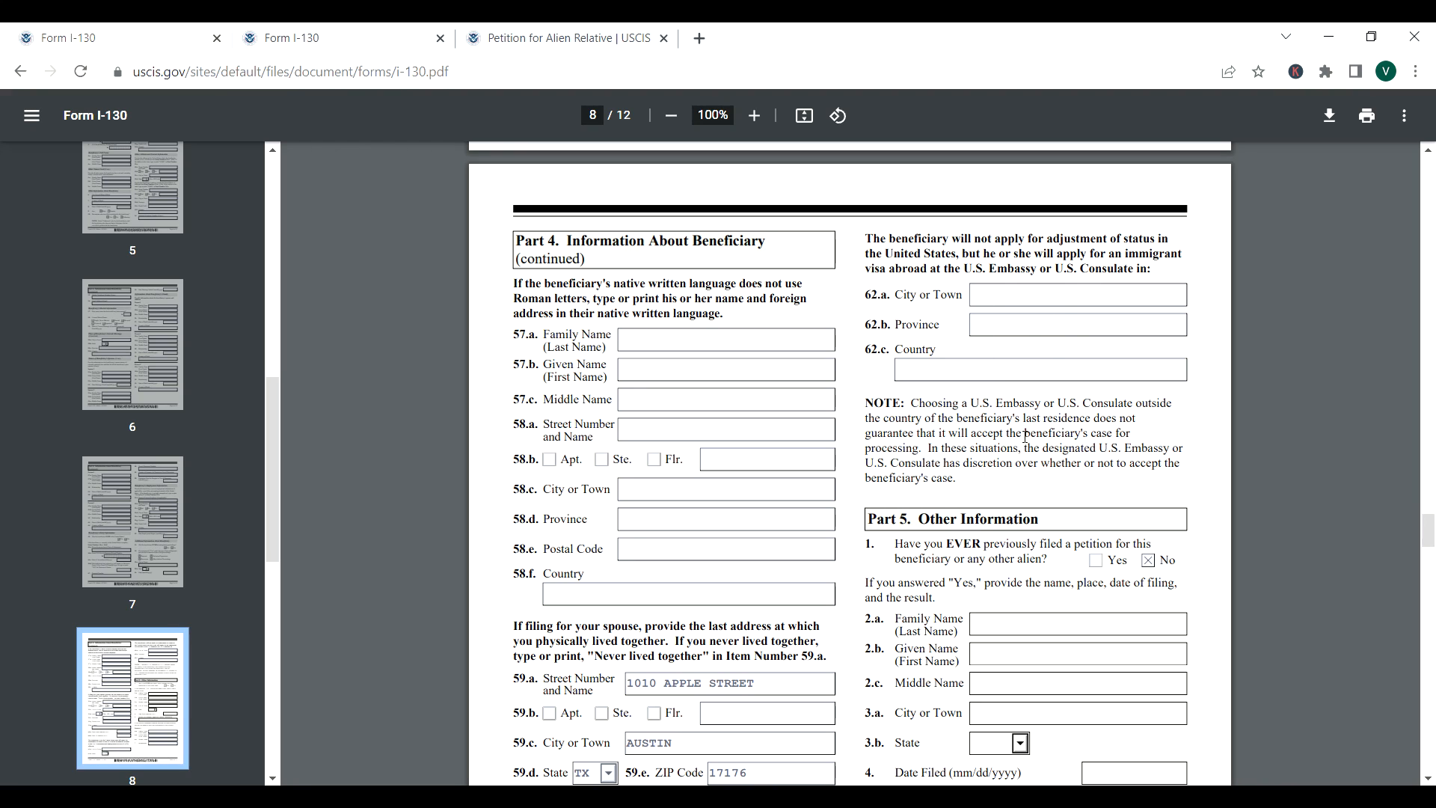
# - Examine Part 5, Other Information, covering previously filed petitions and separate petitions for other relatives in items 1 to 9
pyautogui.click(1427, 779)
pyautogui.scroll(-4, 1428, 779)
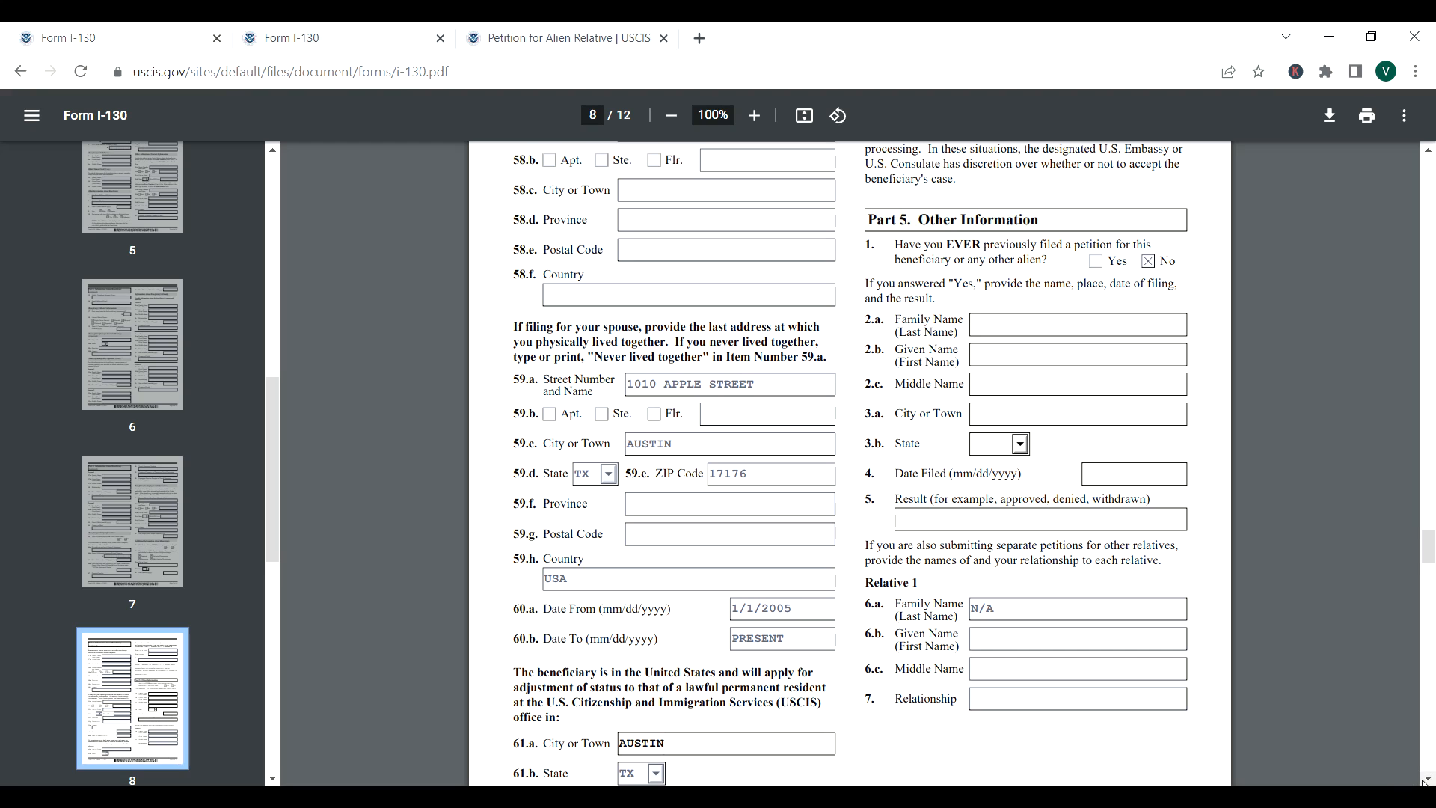
pyautogui.scroll(-2, 1432, 781)
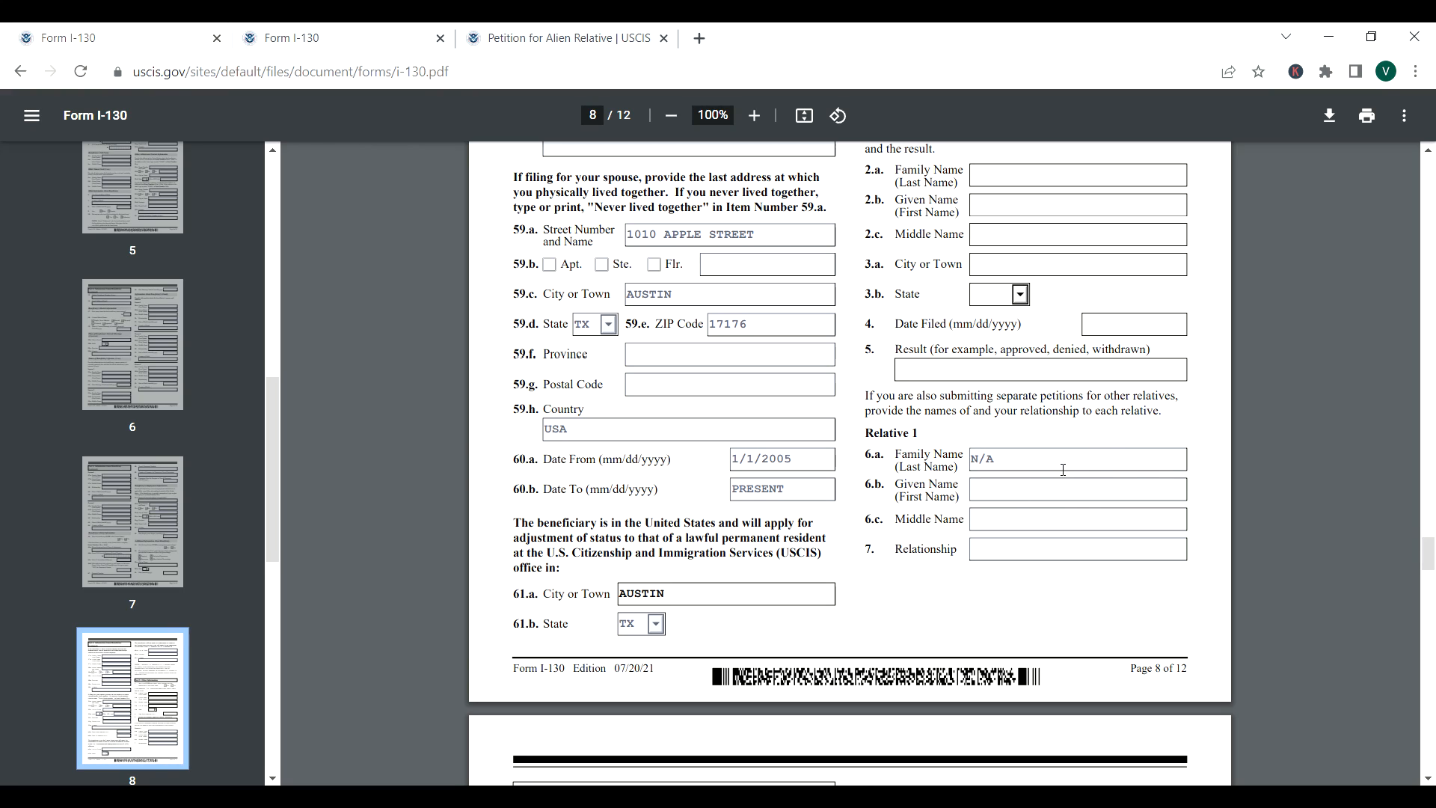
pyautogui.click(1428, 778)
pyautogui.moveTo(1427, 778); pyautogui.dragTo(1428, 777)
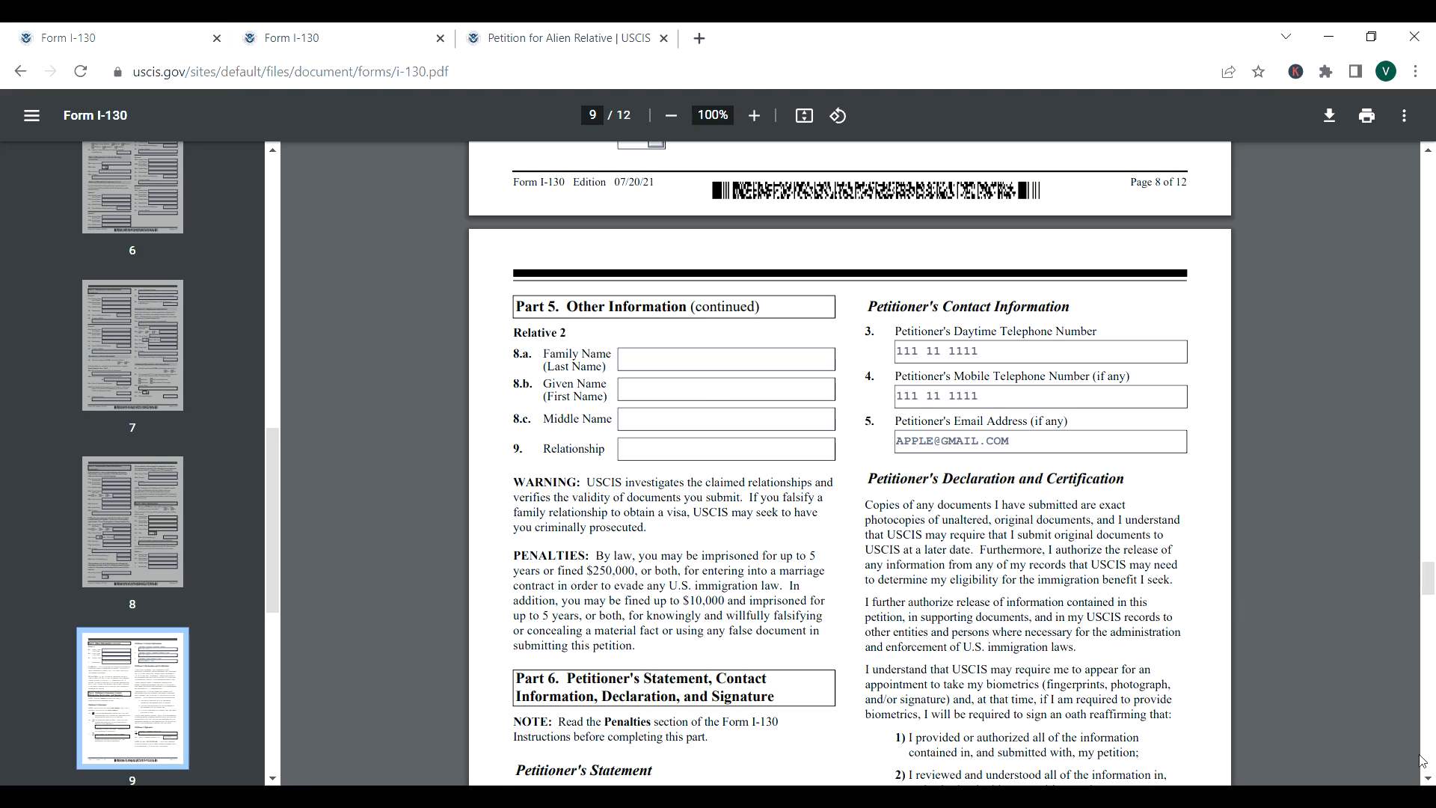
# - Examine Part 6, including the petitioner's statement, contact information, declaration, signature and date of signature
pyautogui.moveTo(1428, 778); pyautogui.dragTo(1428, 778)
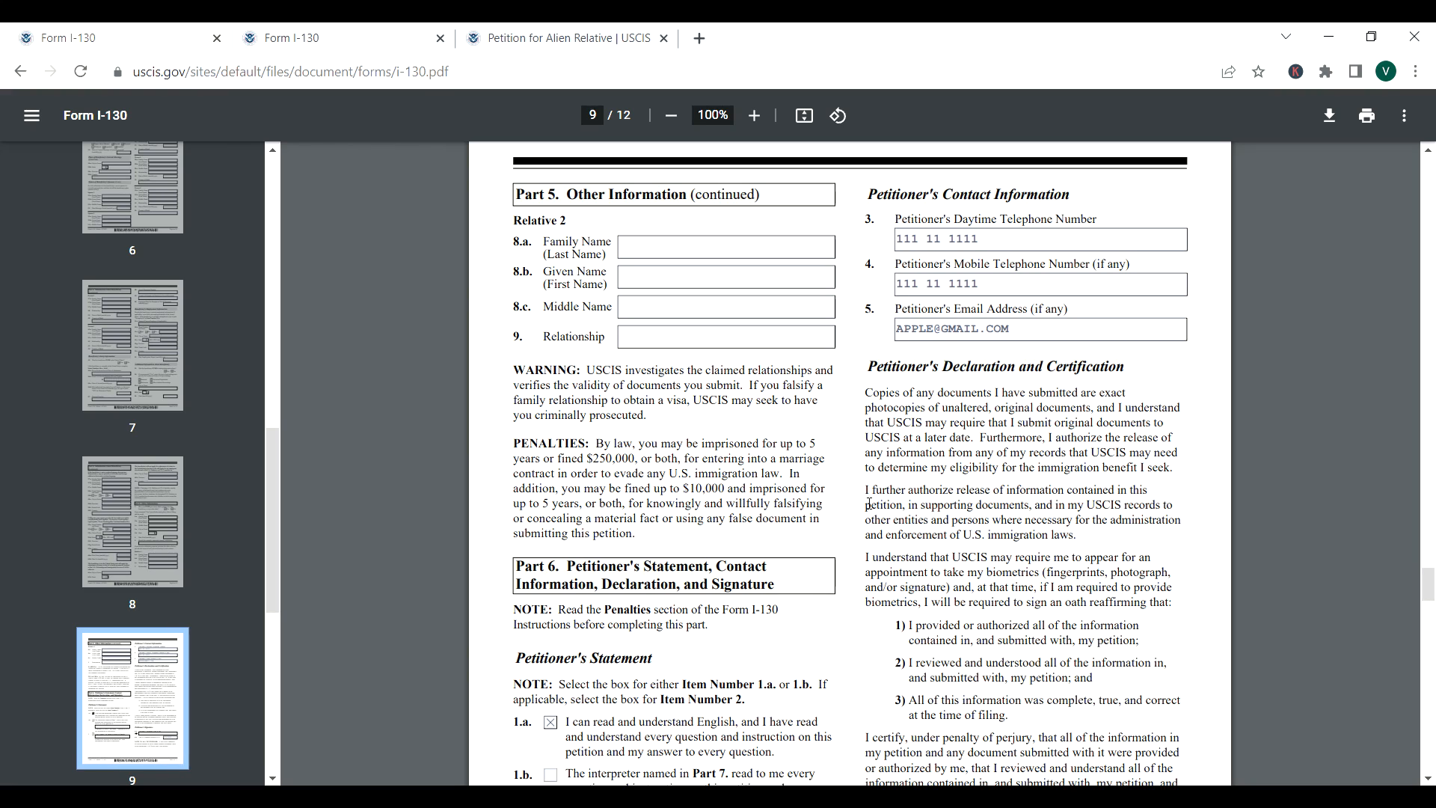
pyautogui.click(1428, 778)
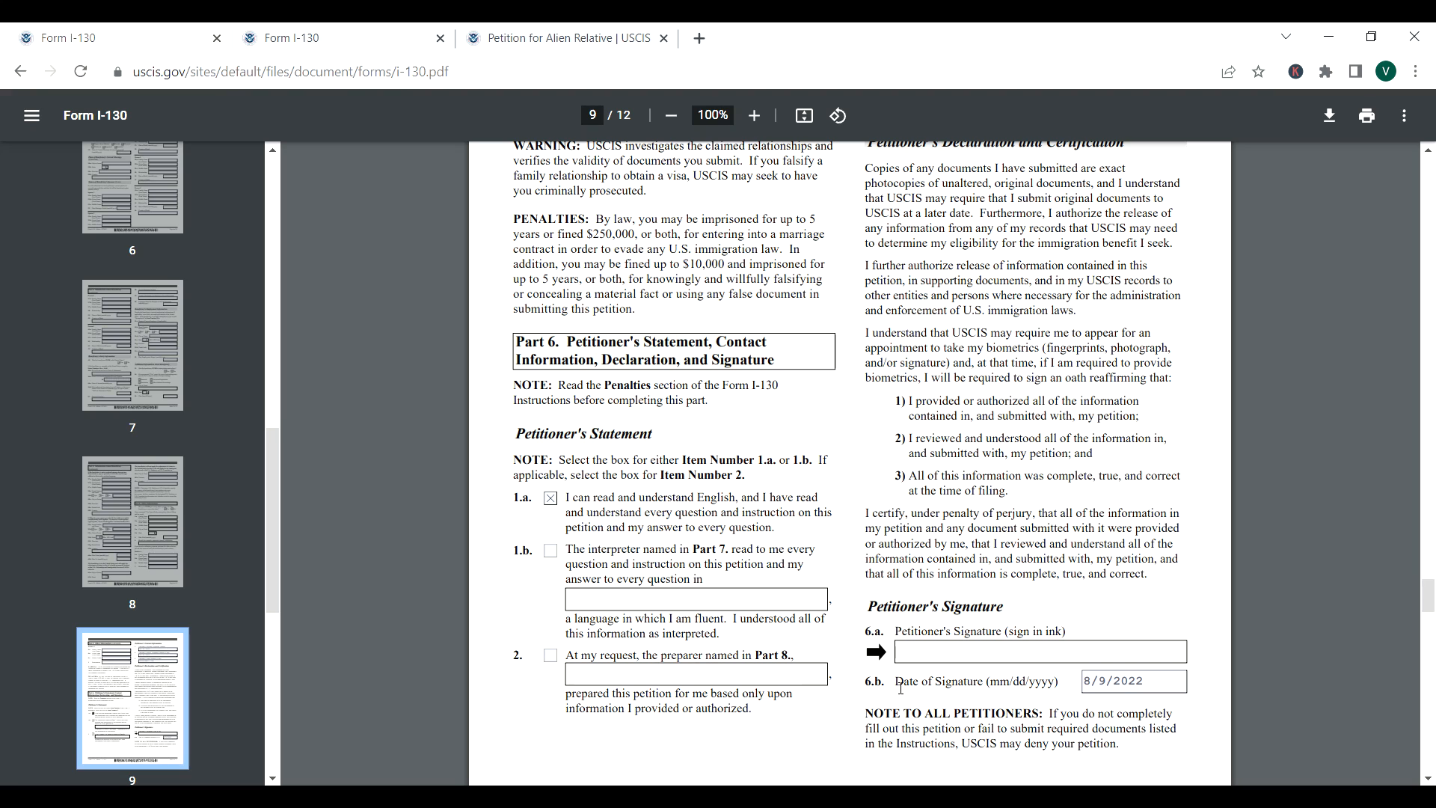
pyautogui.click(1427, 150)
pyautogui.click(1428, 150)
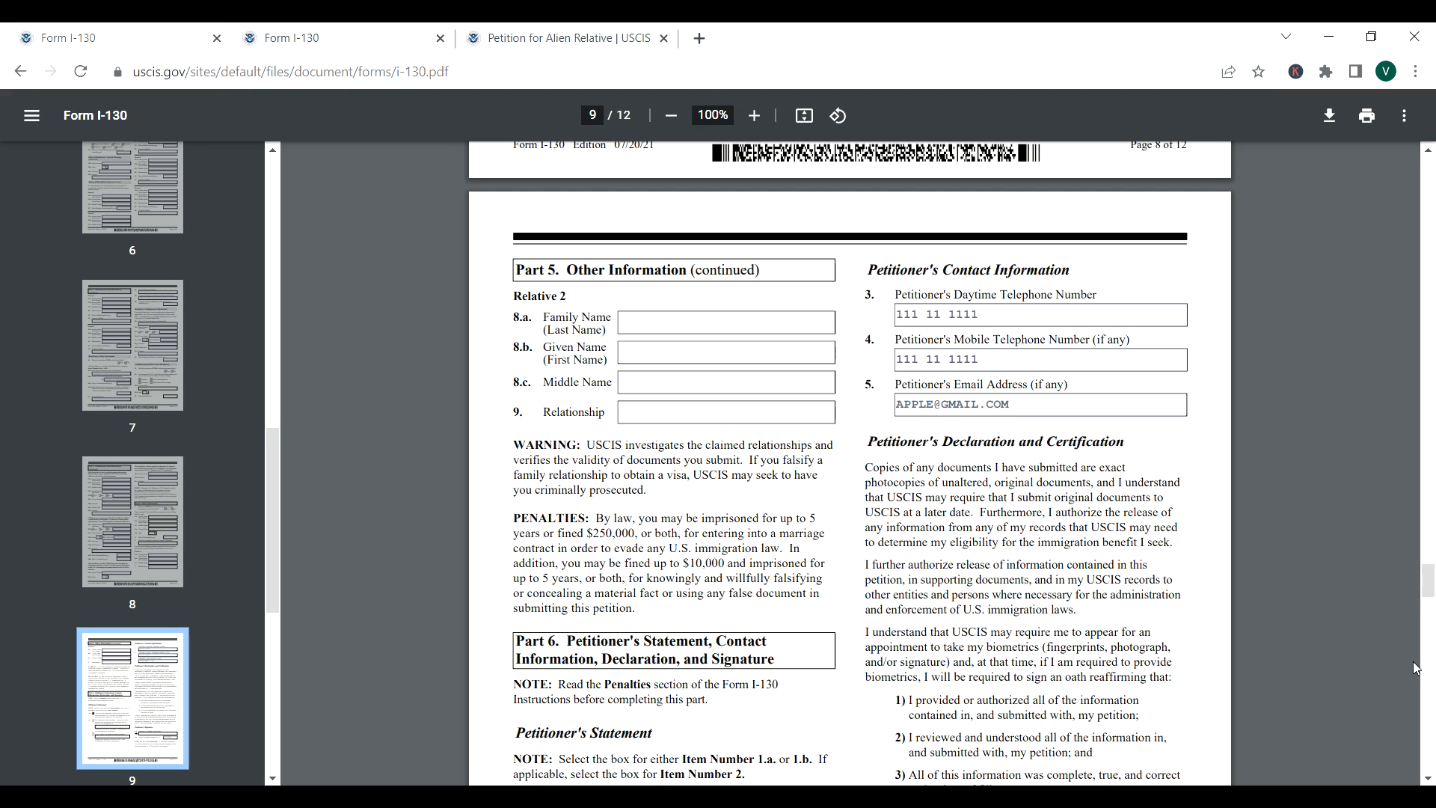
pyautogui.click(1427, 777)
pyautogui.scroll(-5, 1427, 778)
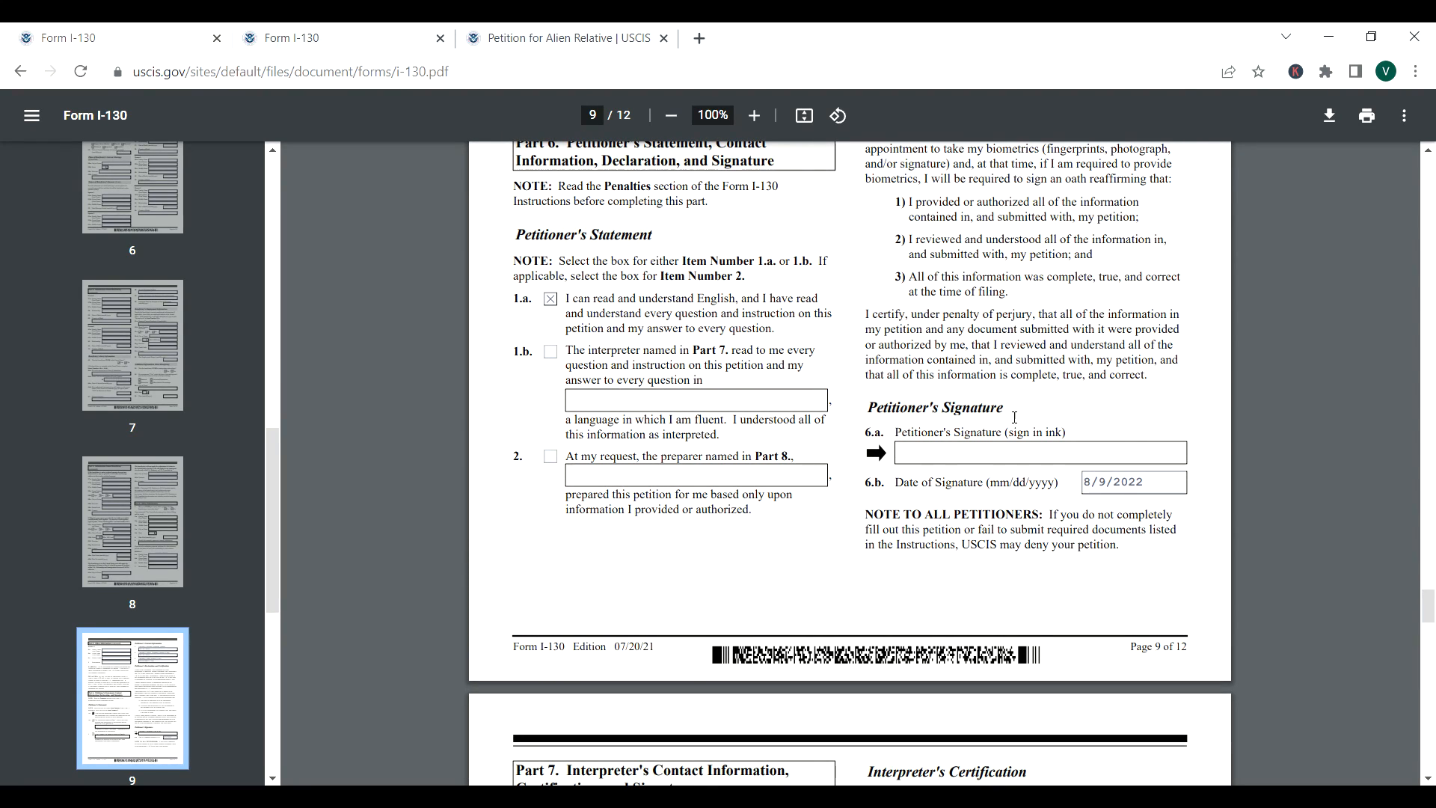
pyautogui.click(1120, 486)
pyautogui.click(1006, 476)
# - Examine Part 7, covering the interpreter's name, mailing address, contact information, certification and signature
pyautogui.click(1428, 778)
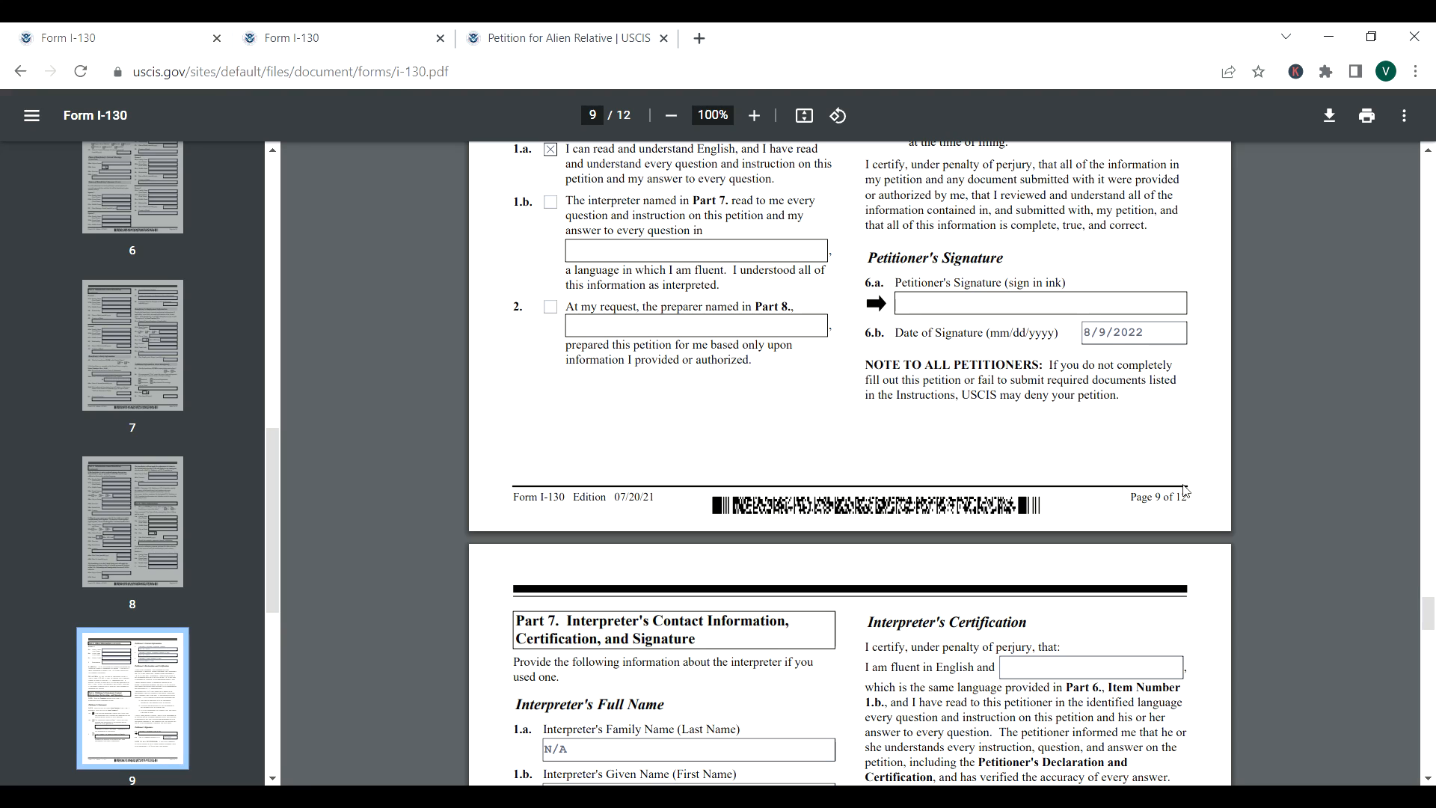
pyautogui.click(1428, 778)
pyautogui.click(1428, 780)
pyautogui.click(1429, 780)
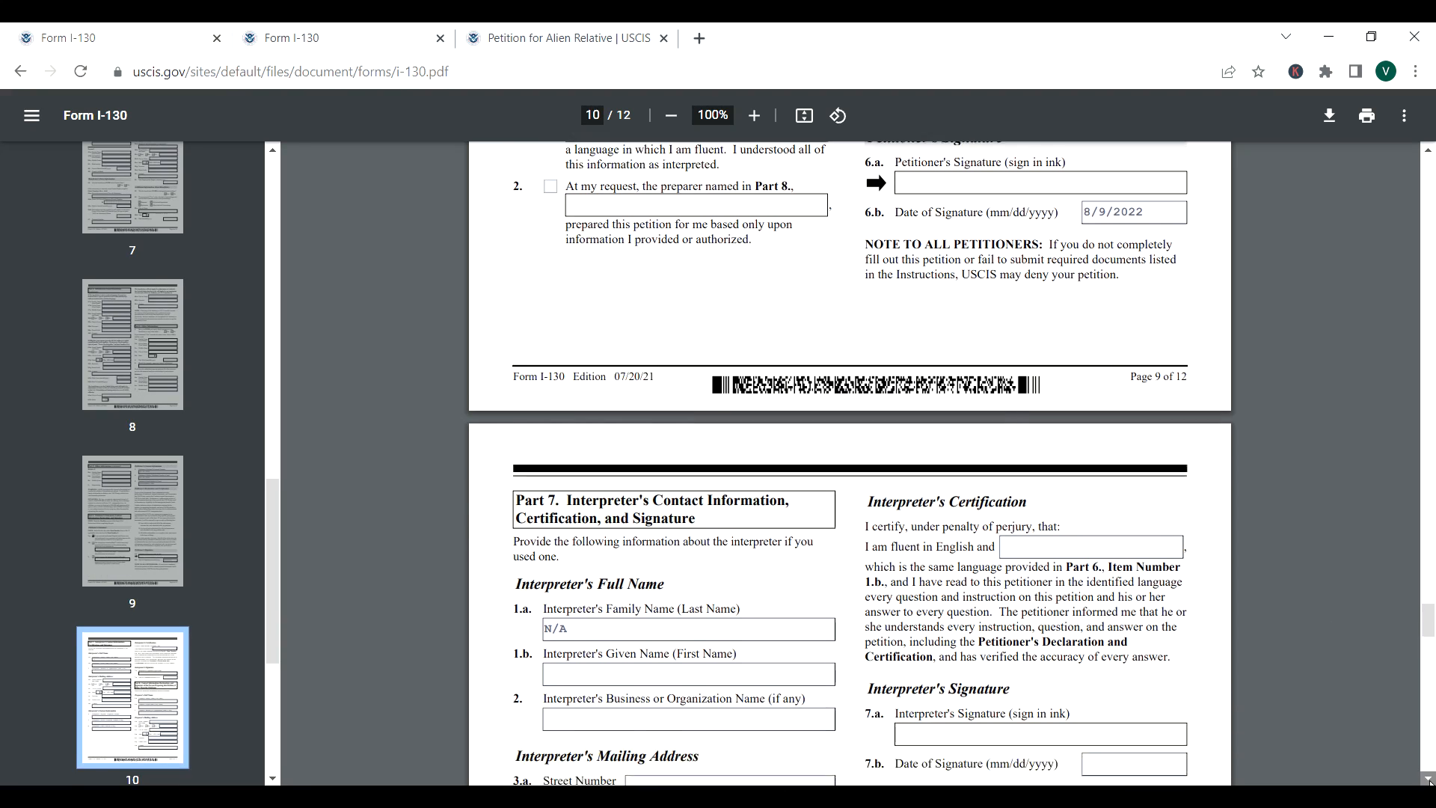
pyautogui.click(1428, 780)
pyautogui.click(1428, 780)
pyautogui.click(1429, 780)
pyautogui.click(1428, 780)
pyautogui.click(1428, 779)
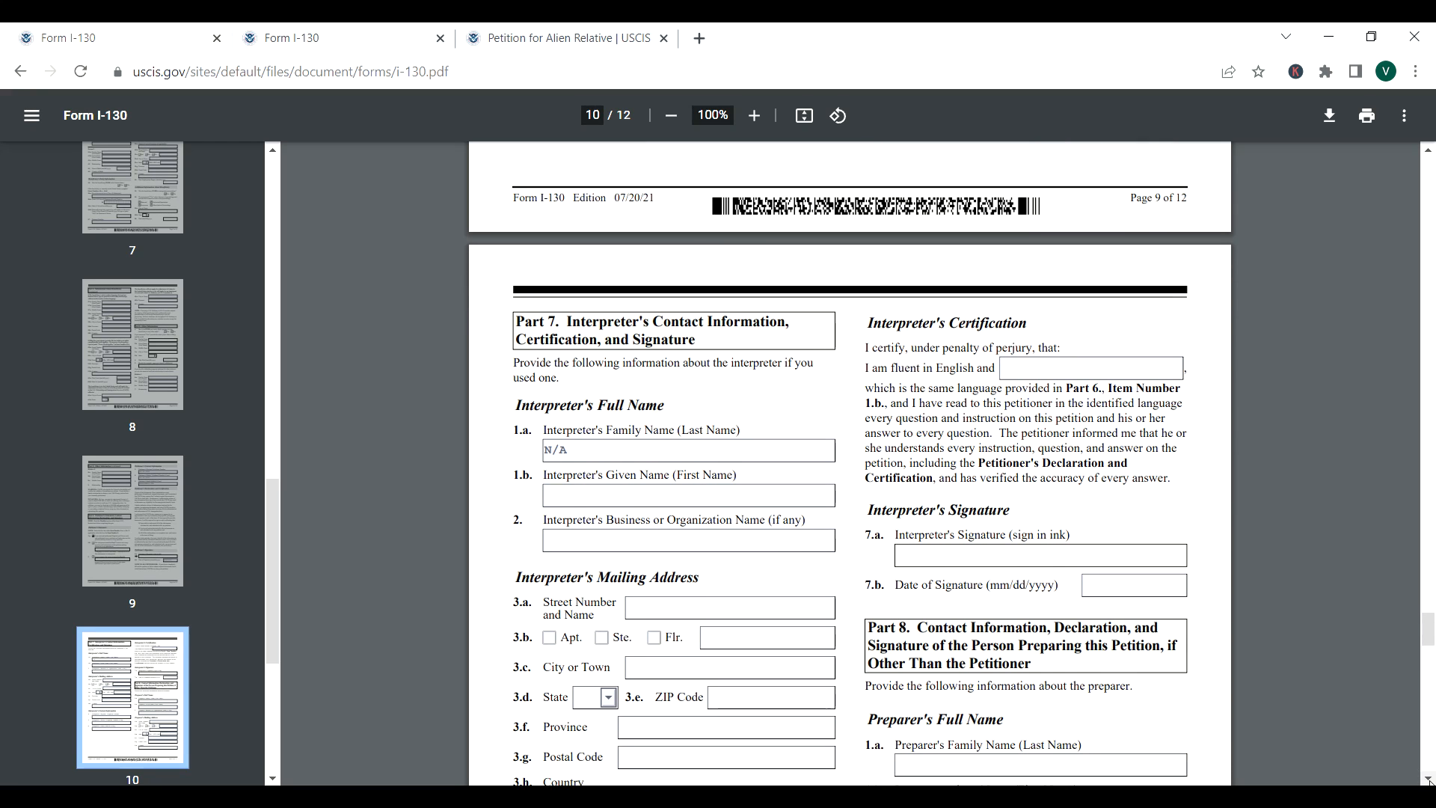
pyautogui.click(1428, 779)
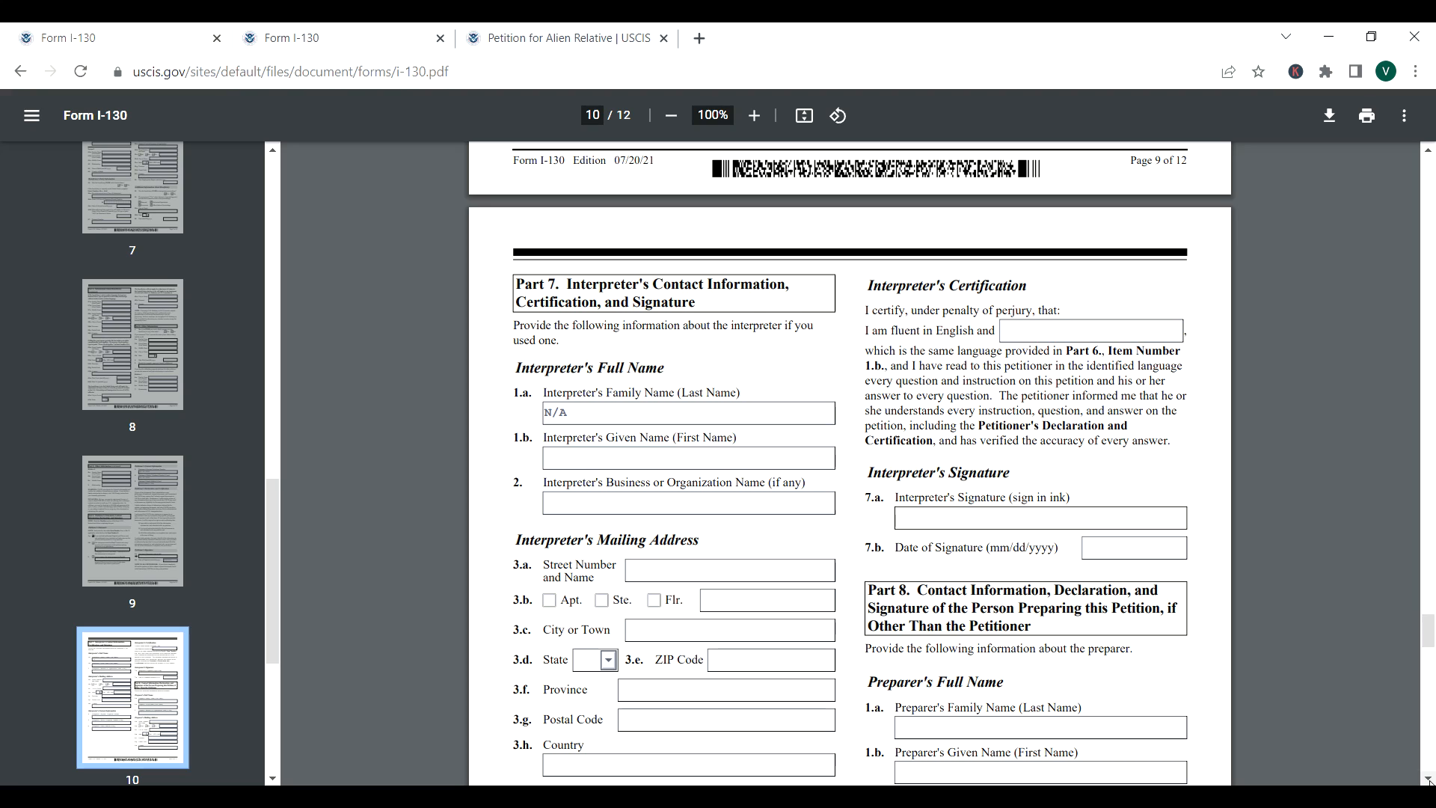
pyautogui.click(1427, 779)
pyautogui.click(1427, 779)
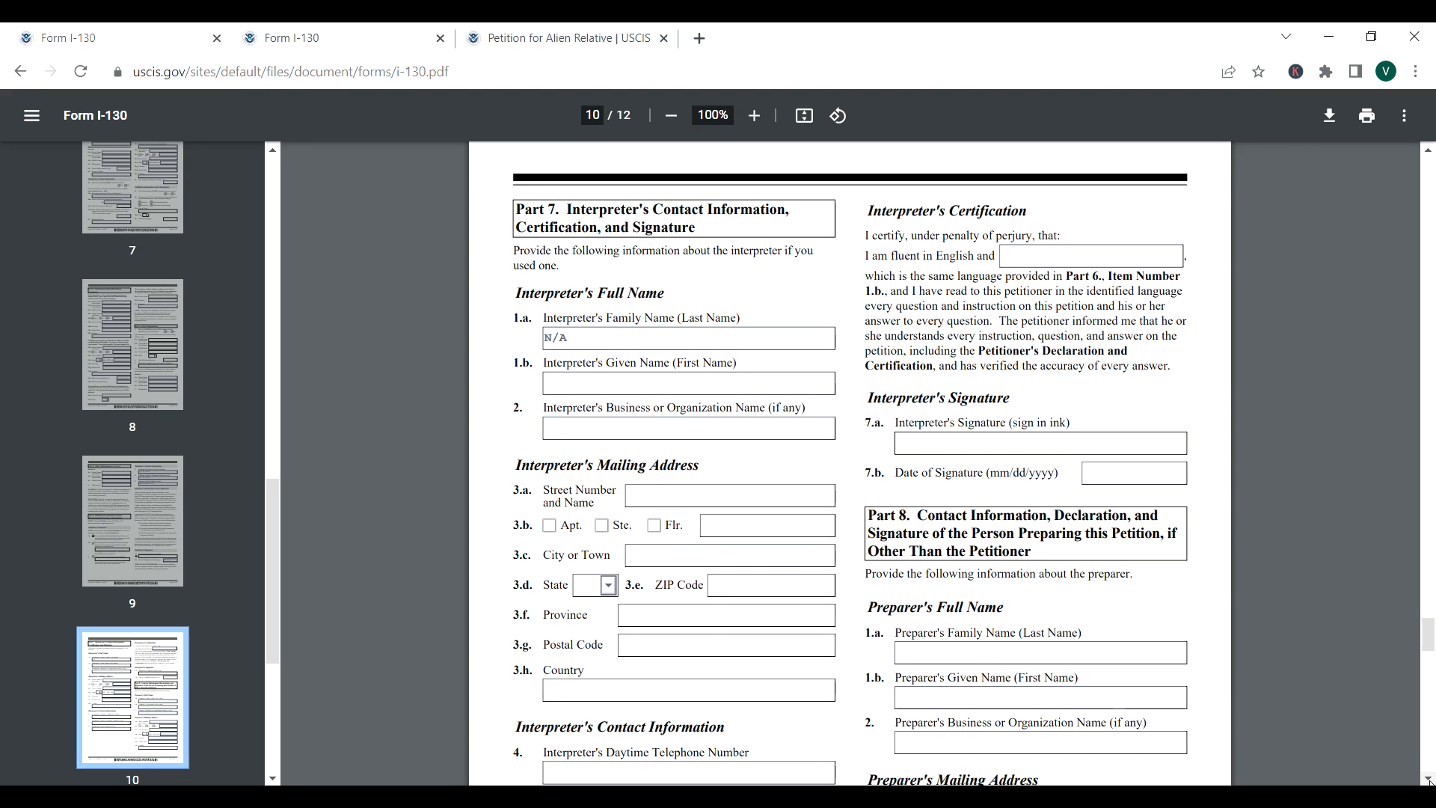
pyautogui.click(1428, 780)
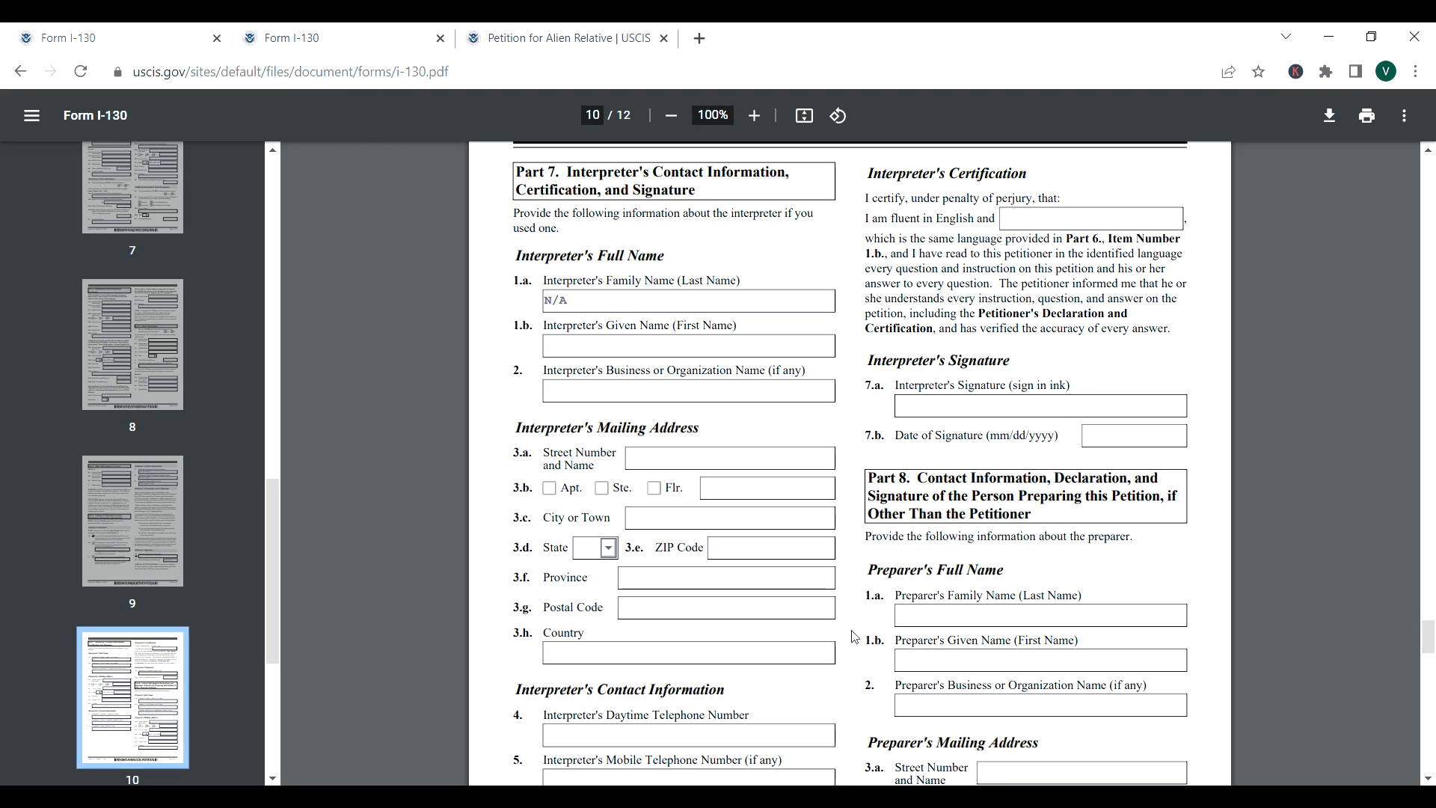
# - Look through Part 8, covering the preparer's name, mailing address, contact information, certification and signature
pyautogui.click(1426, 778)
pyautogui.click(1428, 779)
pyautogui.click(1427, 780)
pyautogui.click(1428, 780)
pyautogui.click(1428, 779)
pyautogui.click(1428, 779)
pyautogui.click(1428, 779)
pyautogui.click(1428, 780)
pyautogui.click(1428, 779)
pyautogui.click(1428, 780)
pyautogui.click(1427, 780)
pyautogui.click(1427, 779)
pyautogui.click(1427, 779)
pyautogui.click(1428, 780)
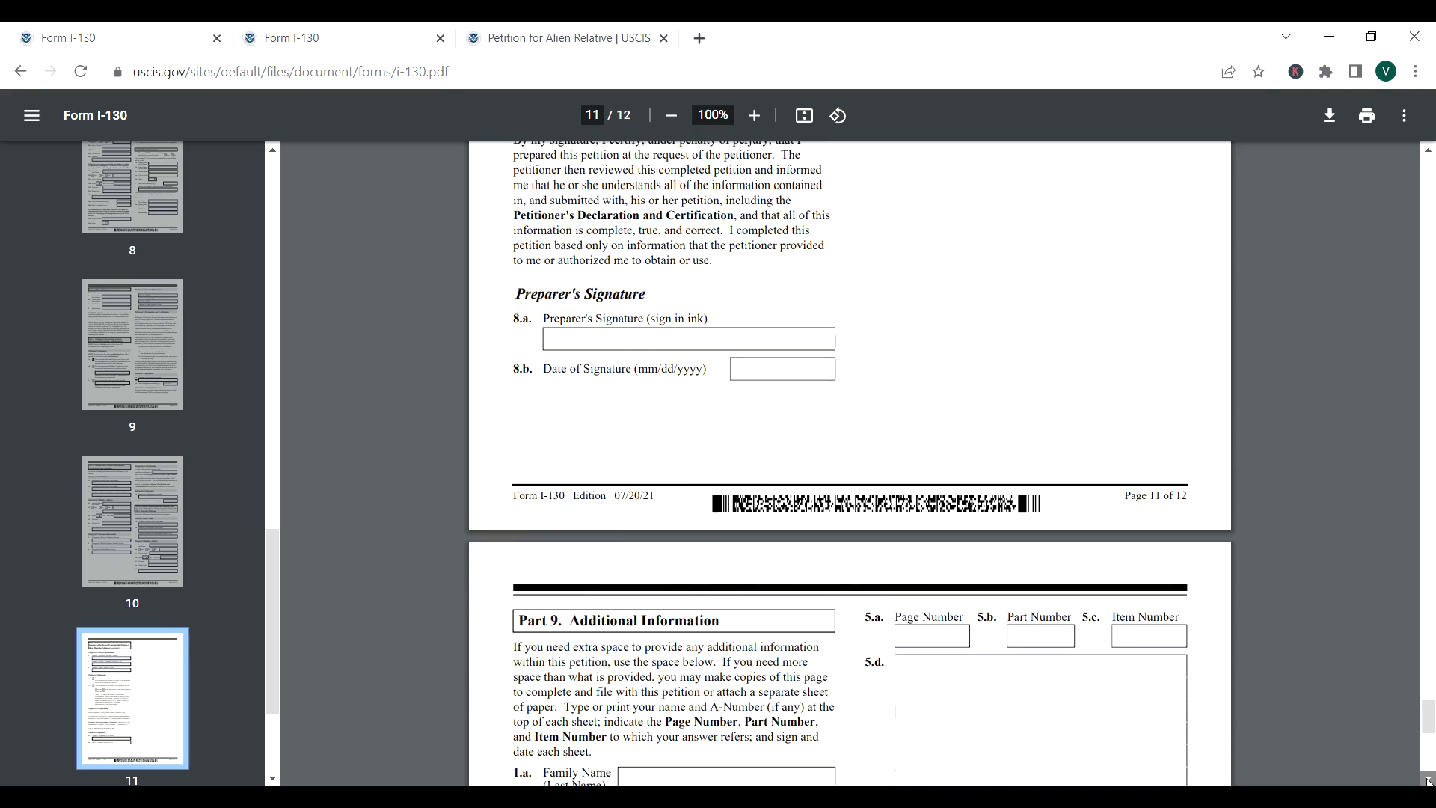
# - Examine Part 9, Additional Information, with its name, A-Number and extra answer spaces in items 1.a to 7.d
pyautogui.click(1428, 779)
pyautogui.click(1428, 779)
pyautogui.click(1427, 779)
pyautogui.click(1428, 779)
pyautogui.click(1428, 779)
pyautogui.click(1427, 779)
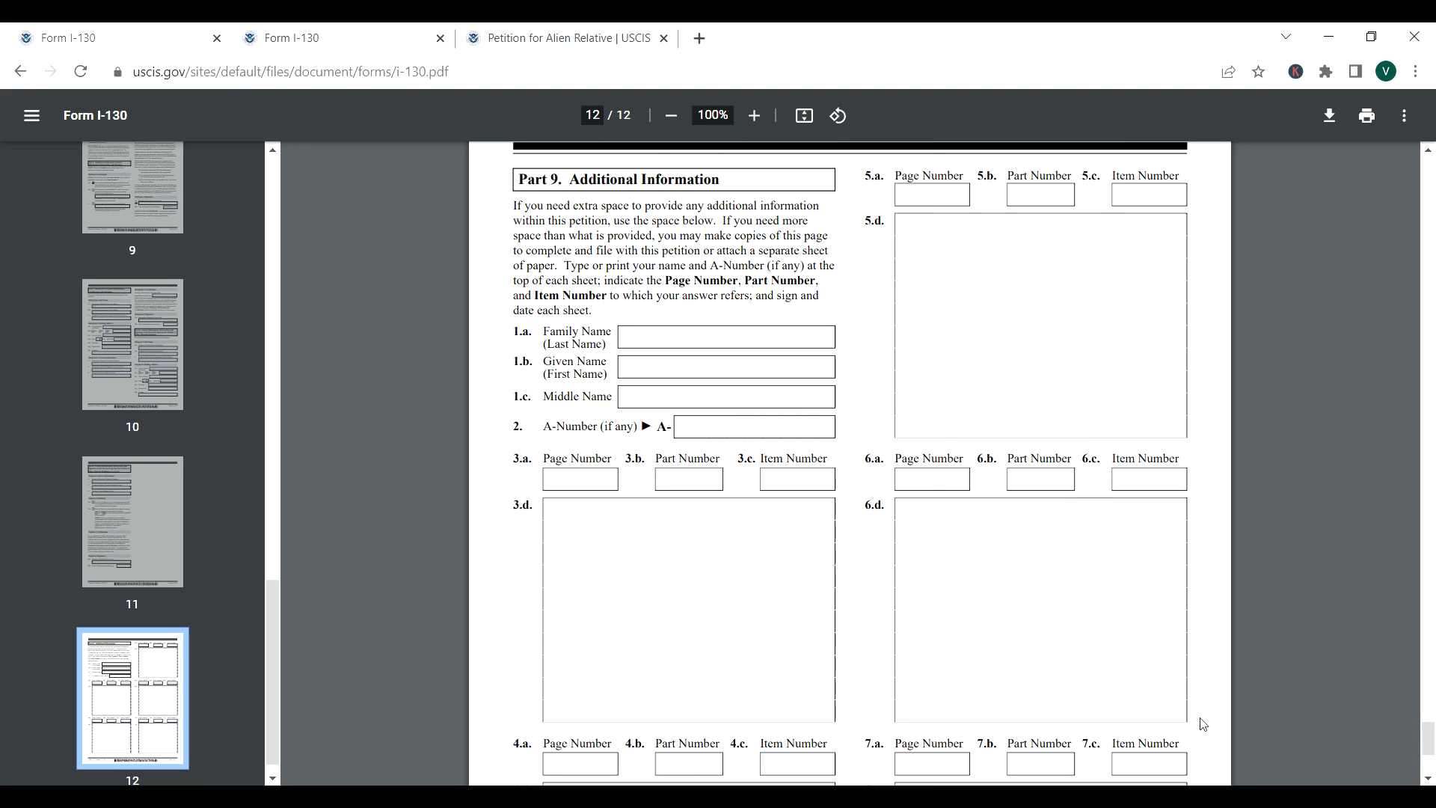
pyautogui.click(1428, 780)
pyautogui.click(1428, 779)
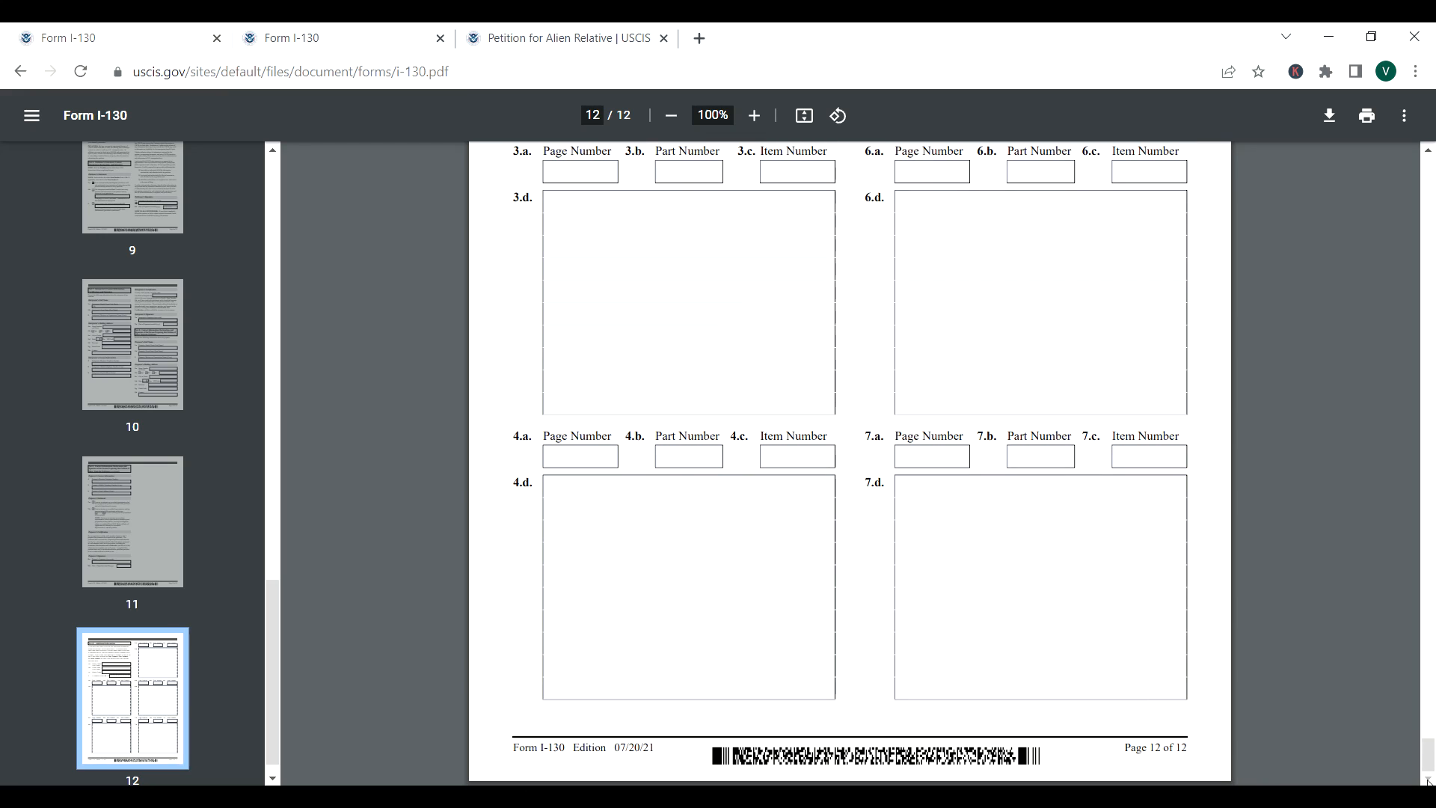